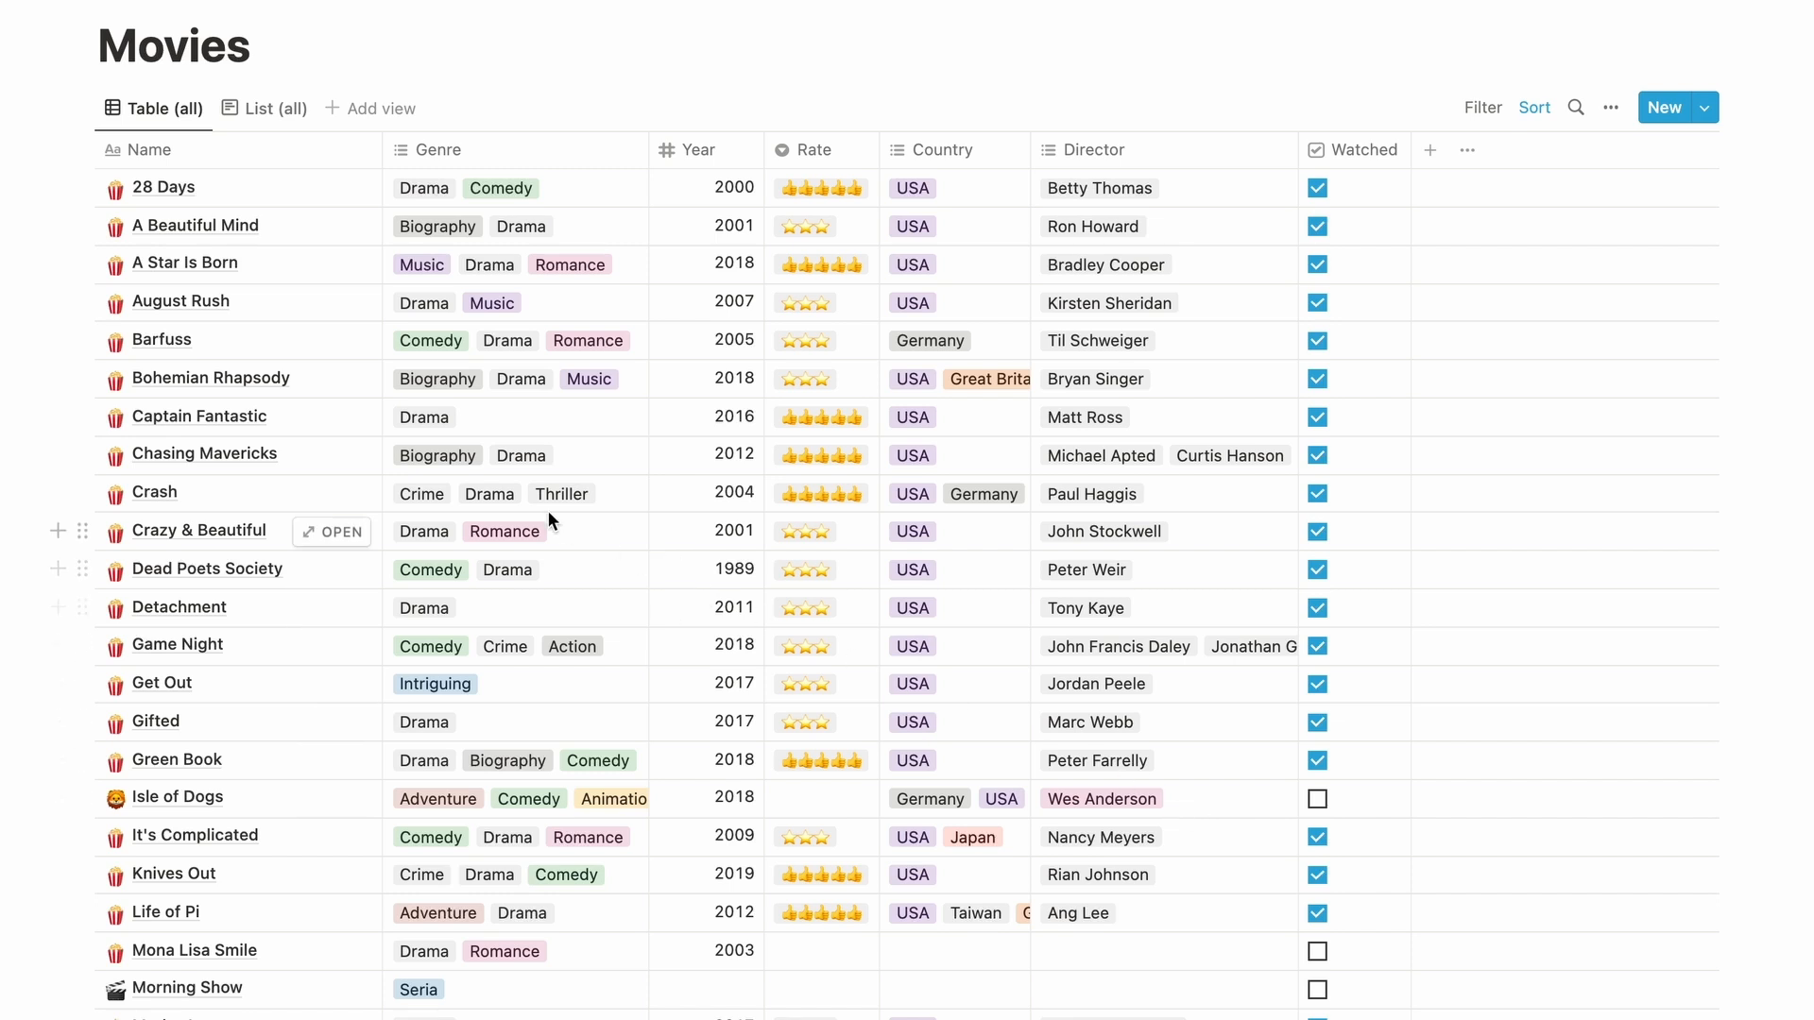
Open the Chasing Mavericks movie page and add a "My review" subheading with the text "Definitely one of my favourite movies.".
left_click(360, 455)
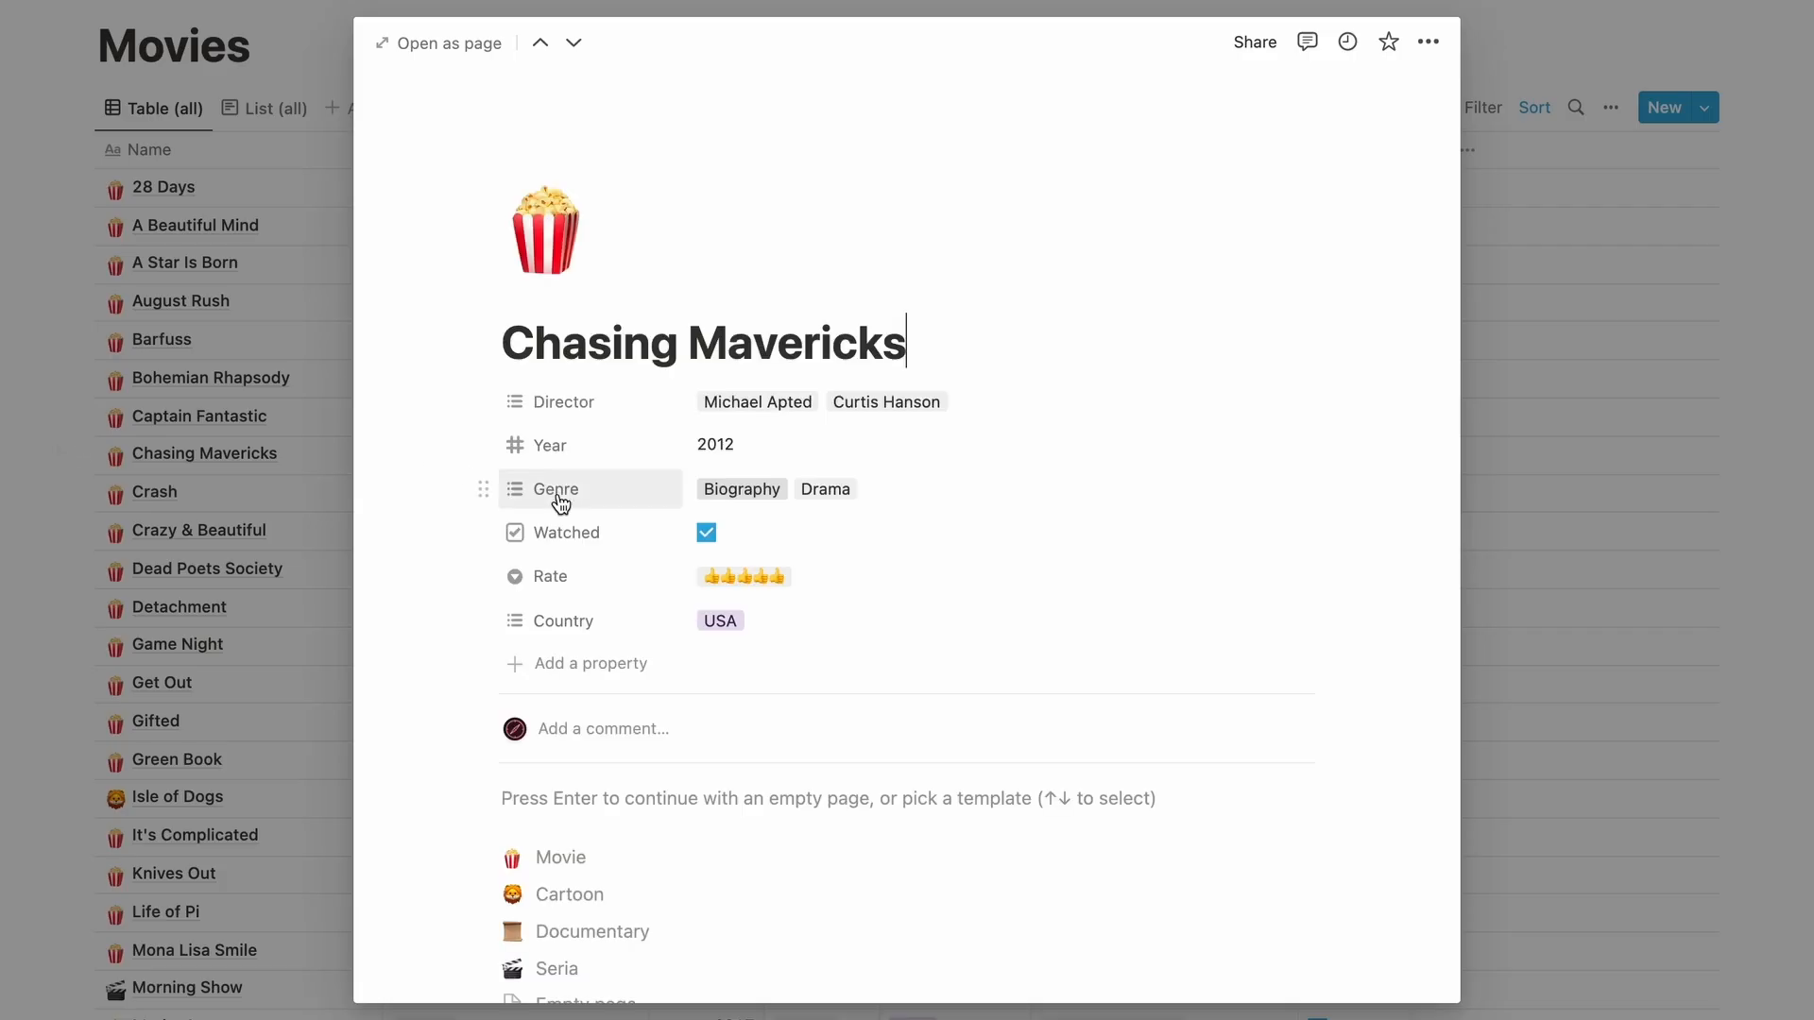
left_click(705, 792)
type("My review")
key("super+alt+3")
key("Return")
type("Definitel")
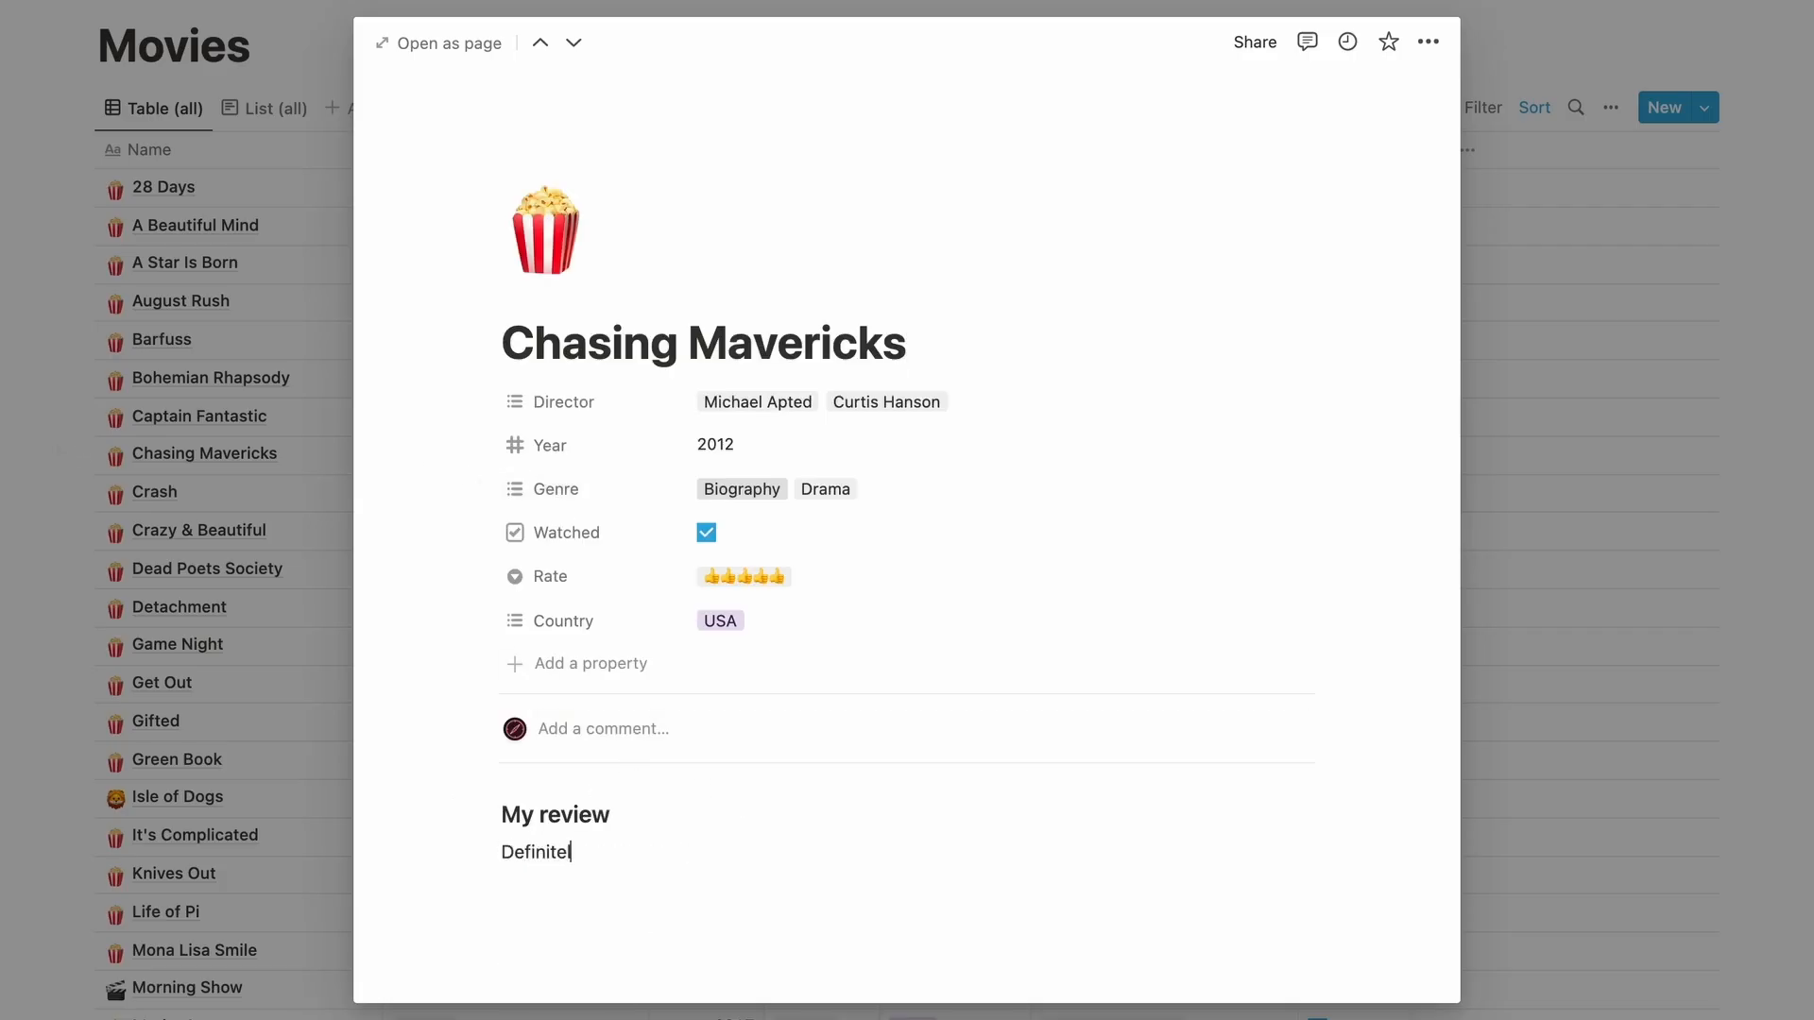
type("y one of my favourite movies.")
key("Return")
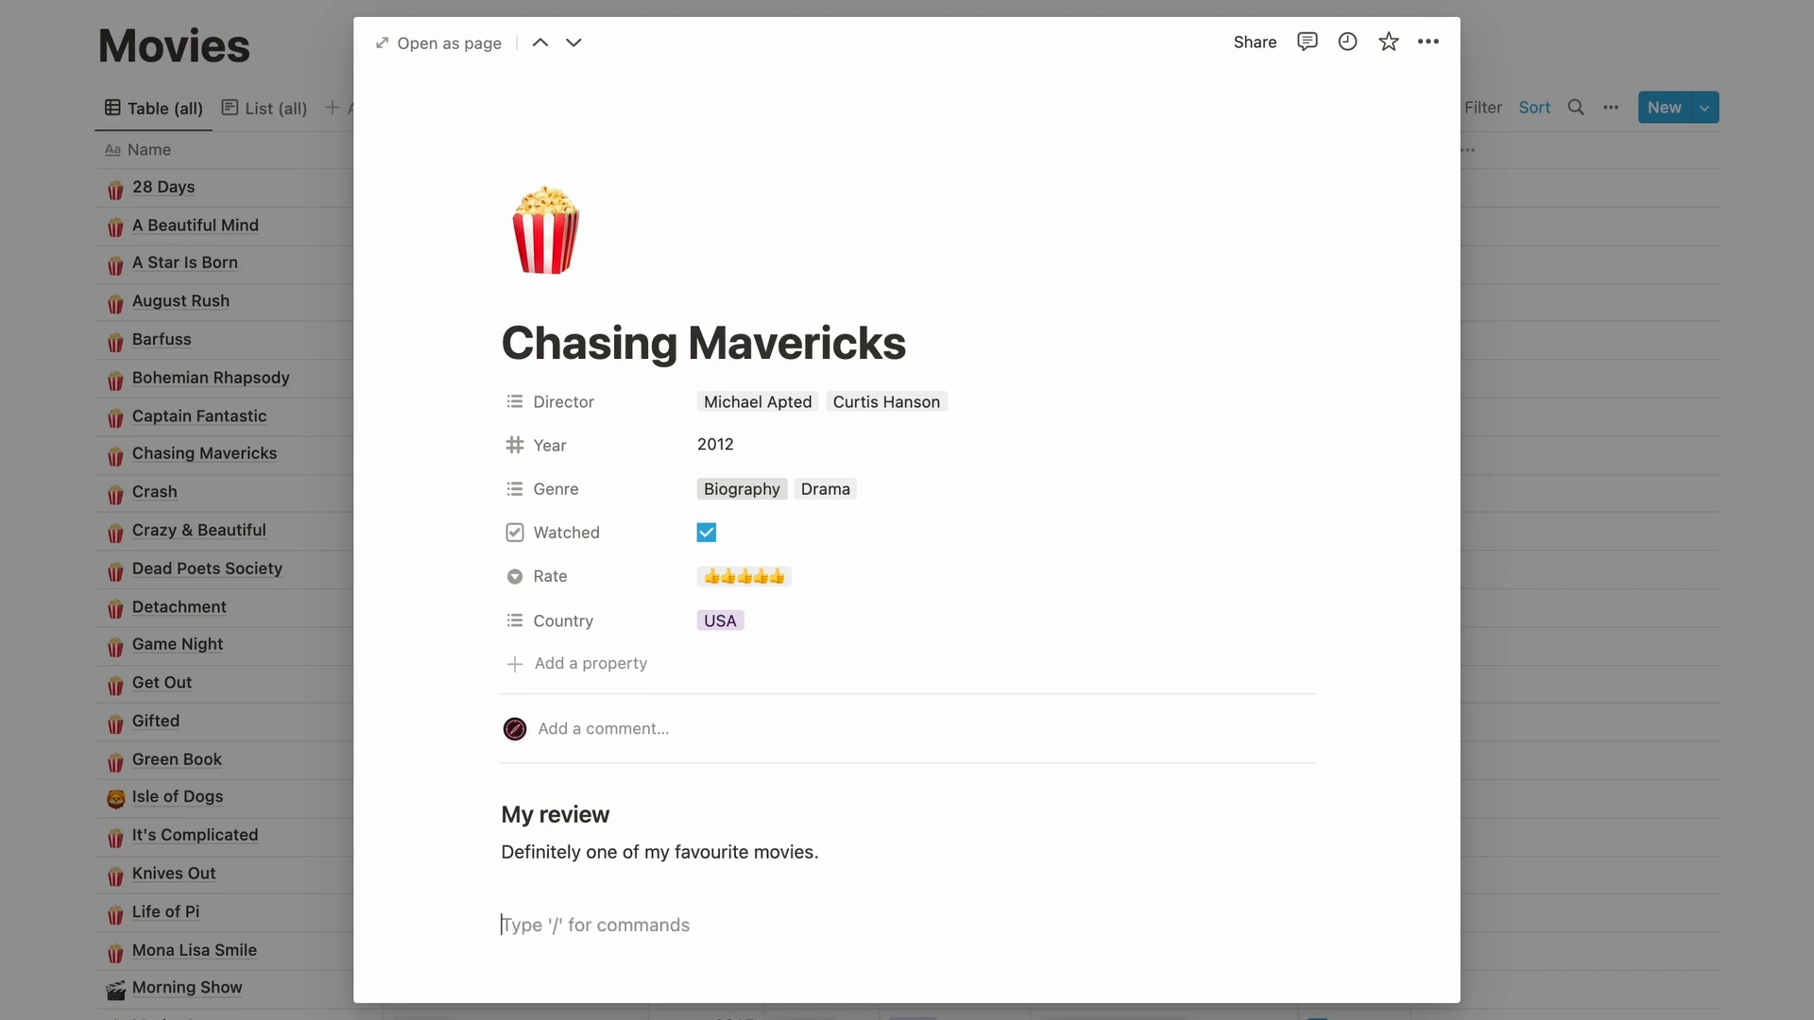
Insert an inline database below the review, and delete the review content together with it.
type("/data")
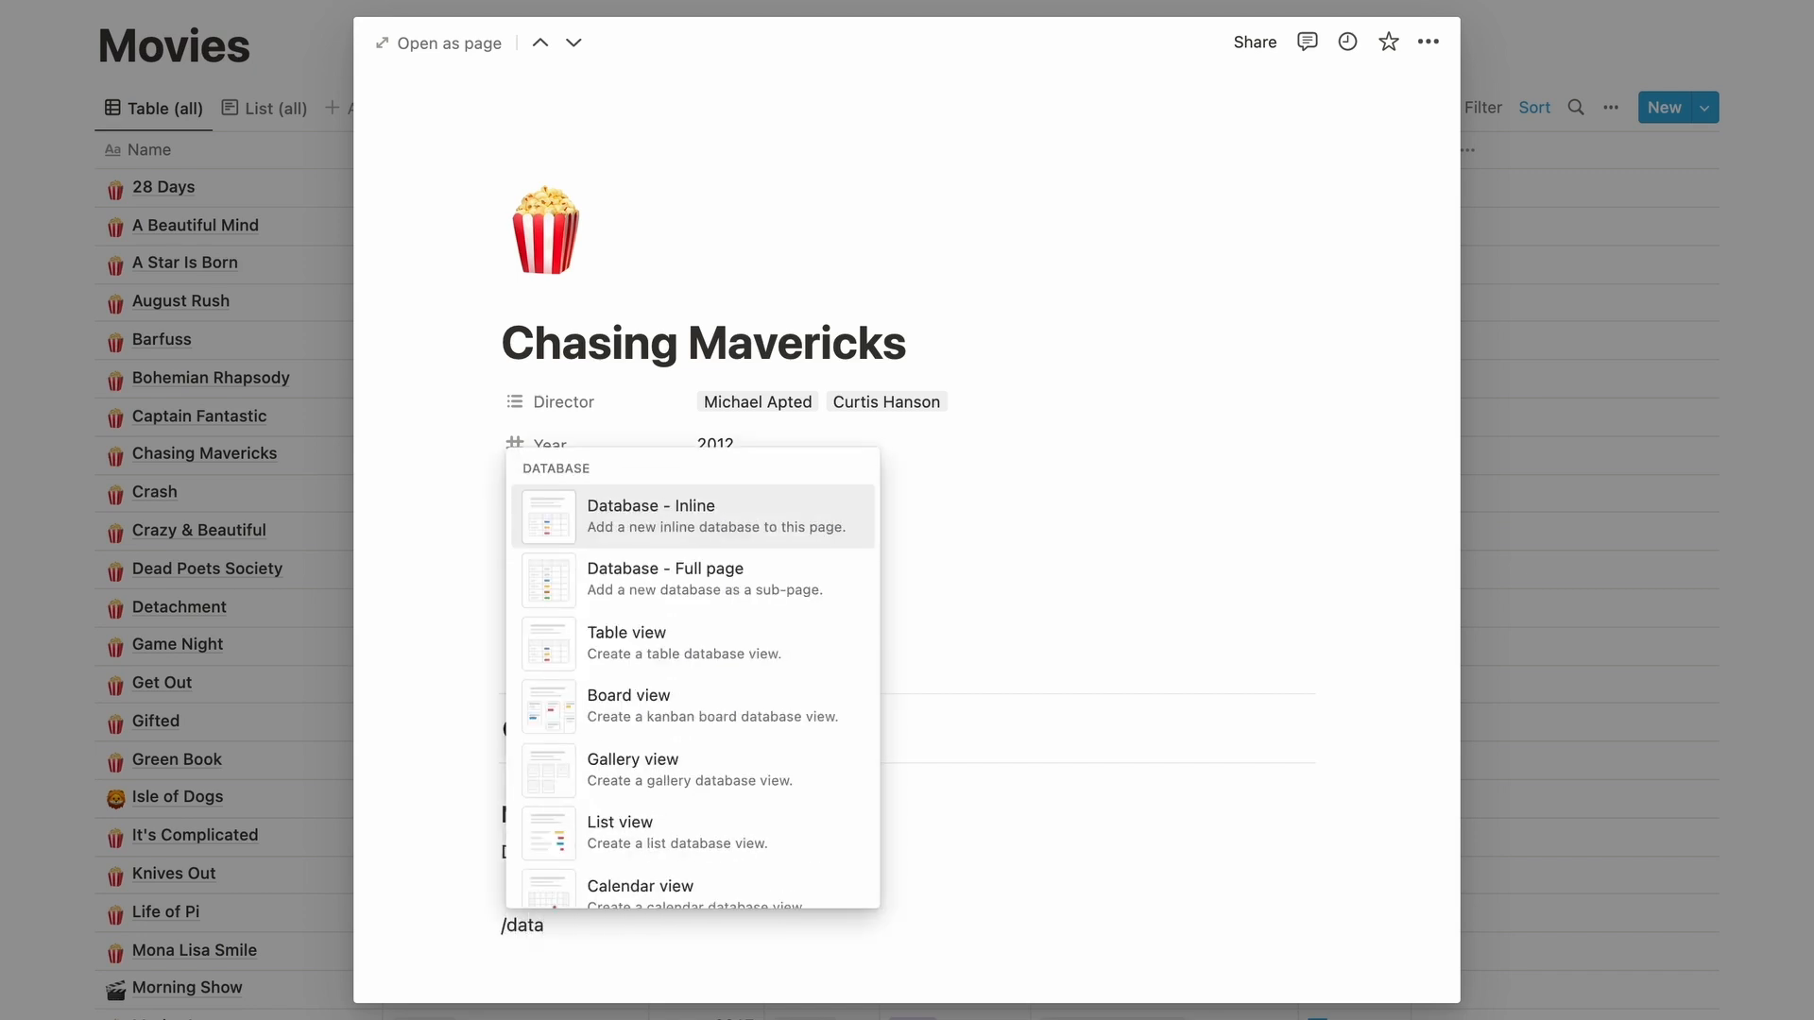
key("Return")
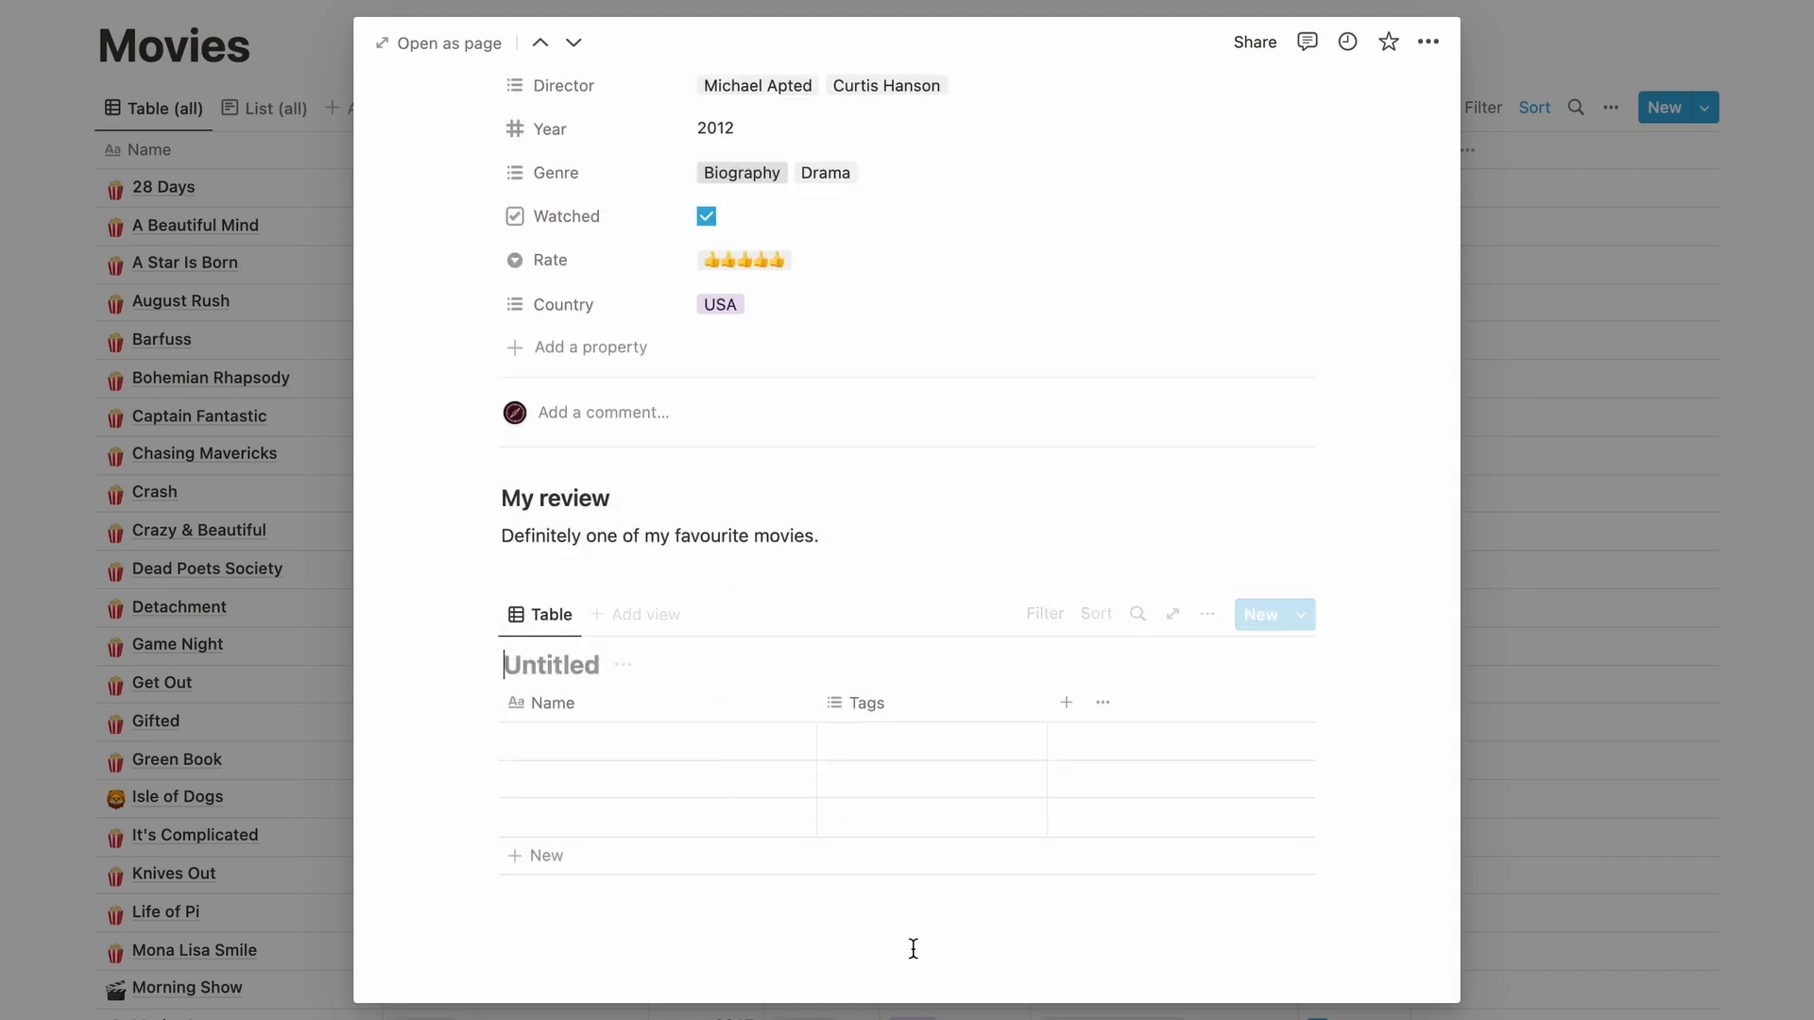
left_click_drag(426, 496, 828, 920)
key("BackSpace")
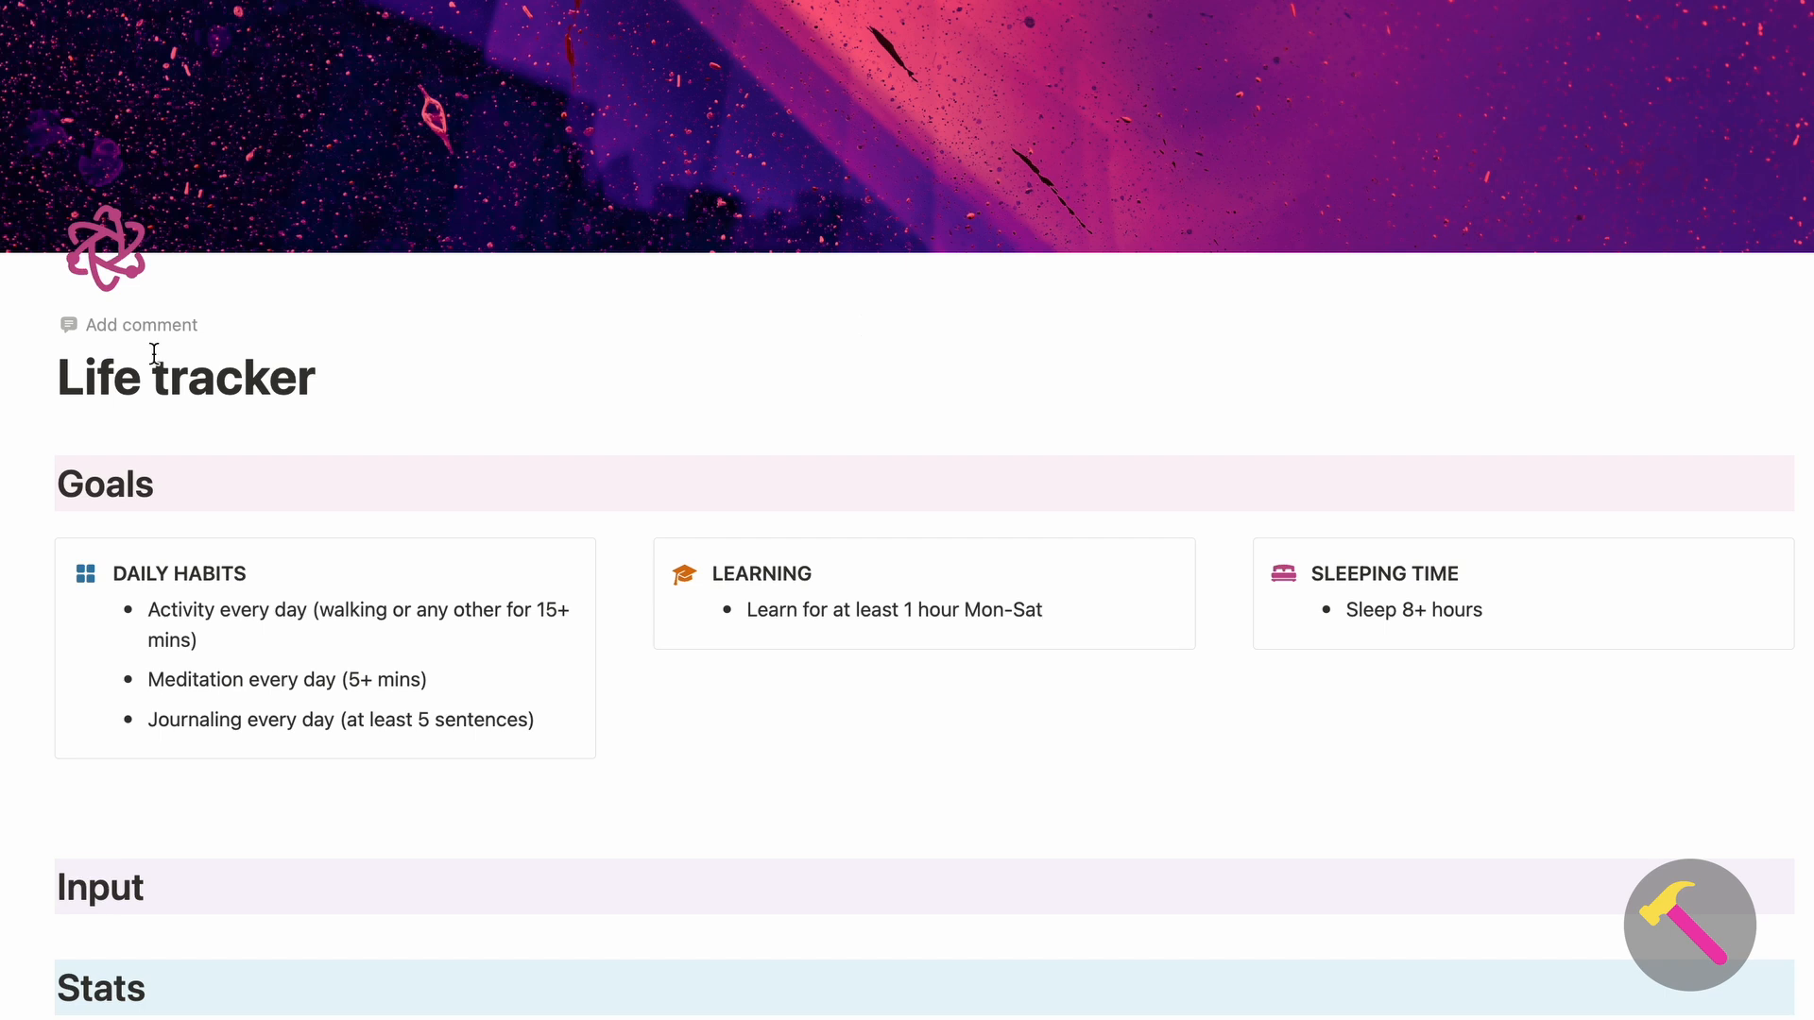
Insert an inline database under the Input heading of the Life tracker page and name it "Daily log".
left_click(232, 885)
key("Return")
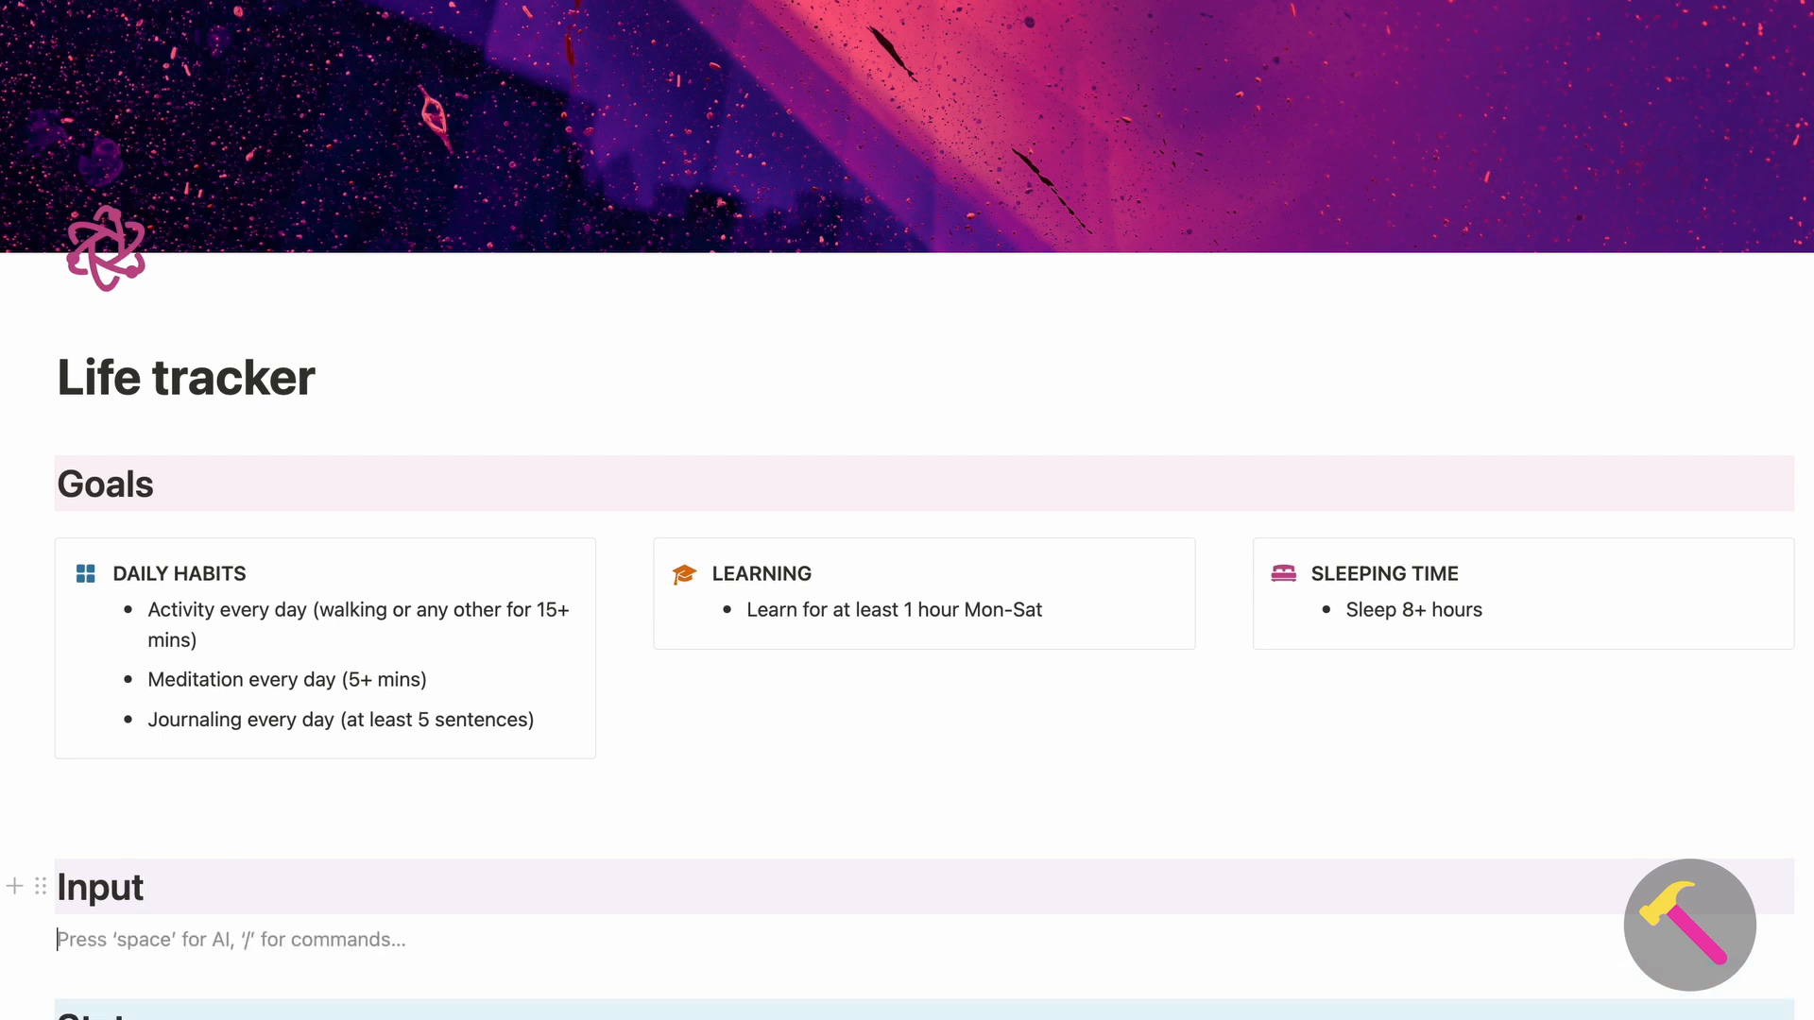
type("/databa")
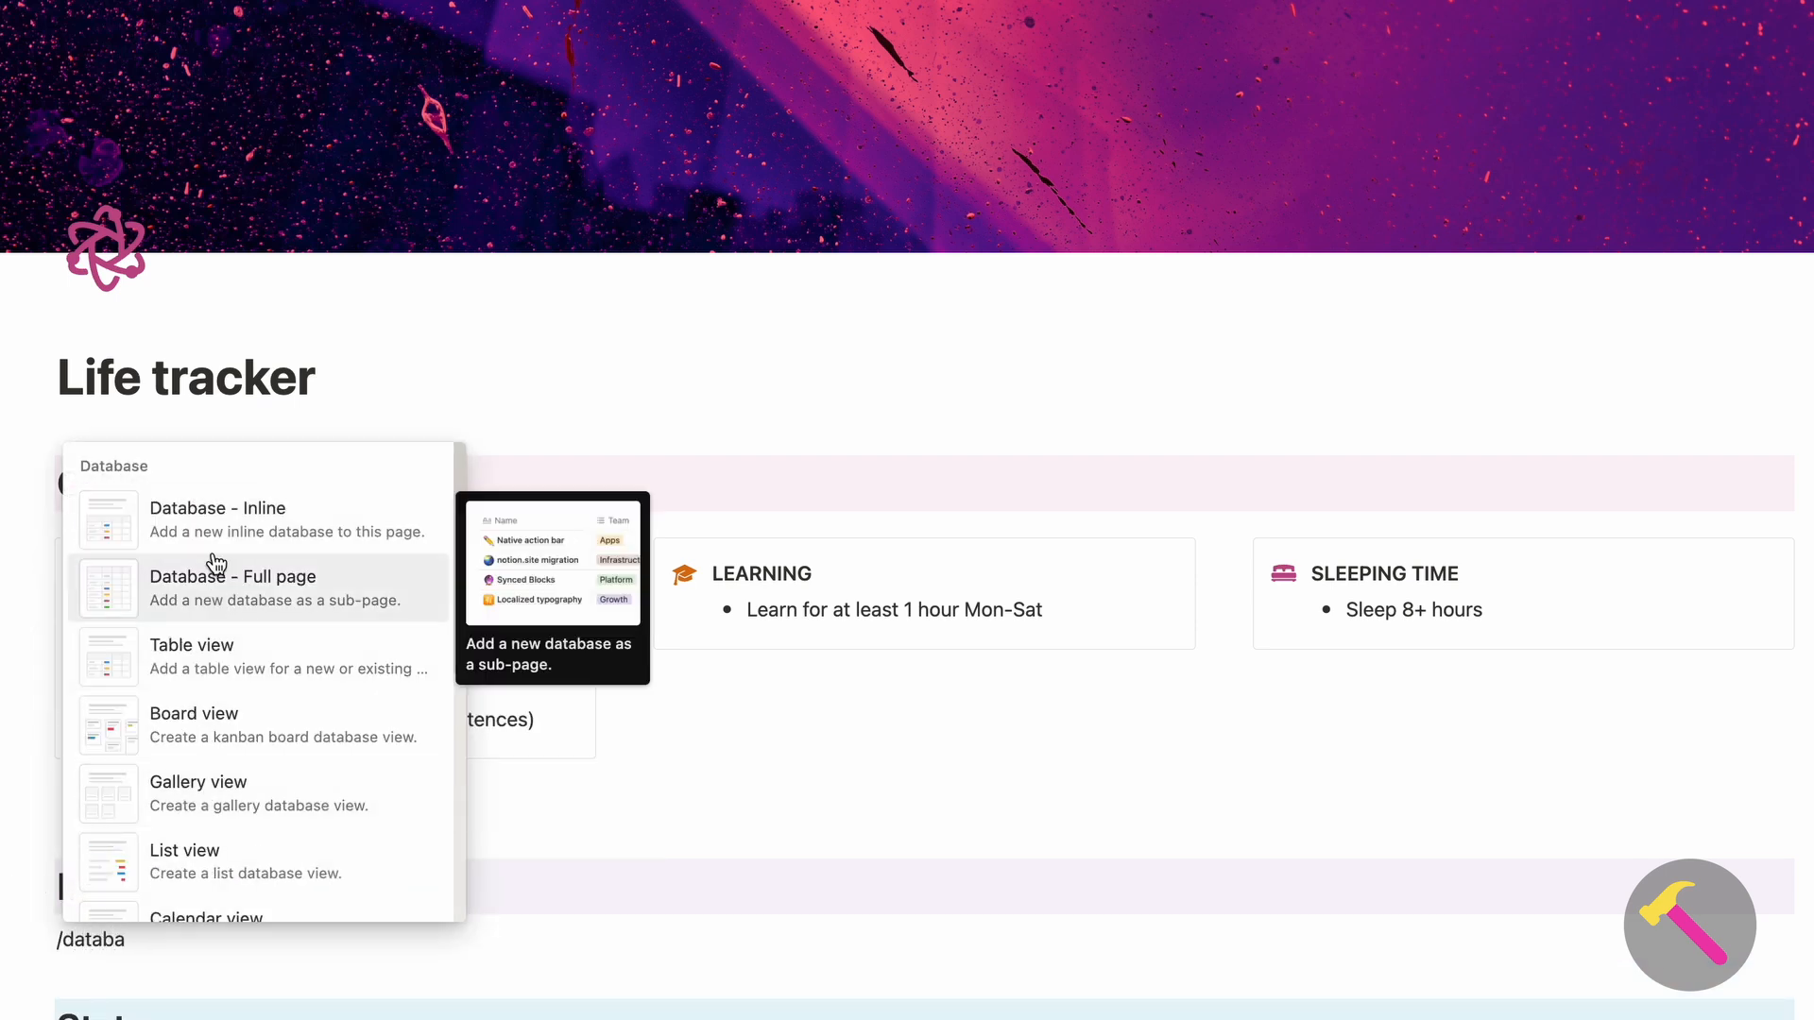
left_click(211, 522)
type("Daily log")
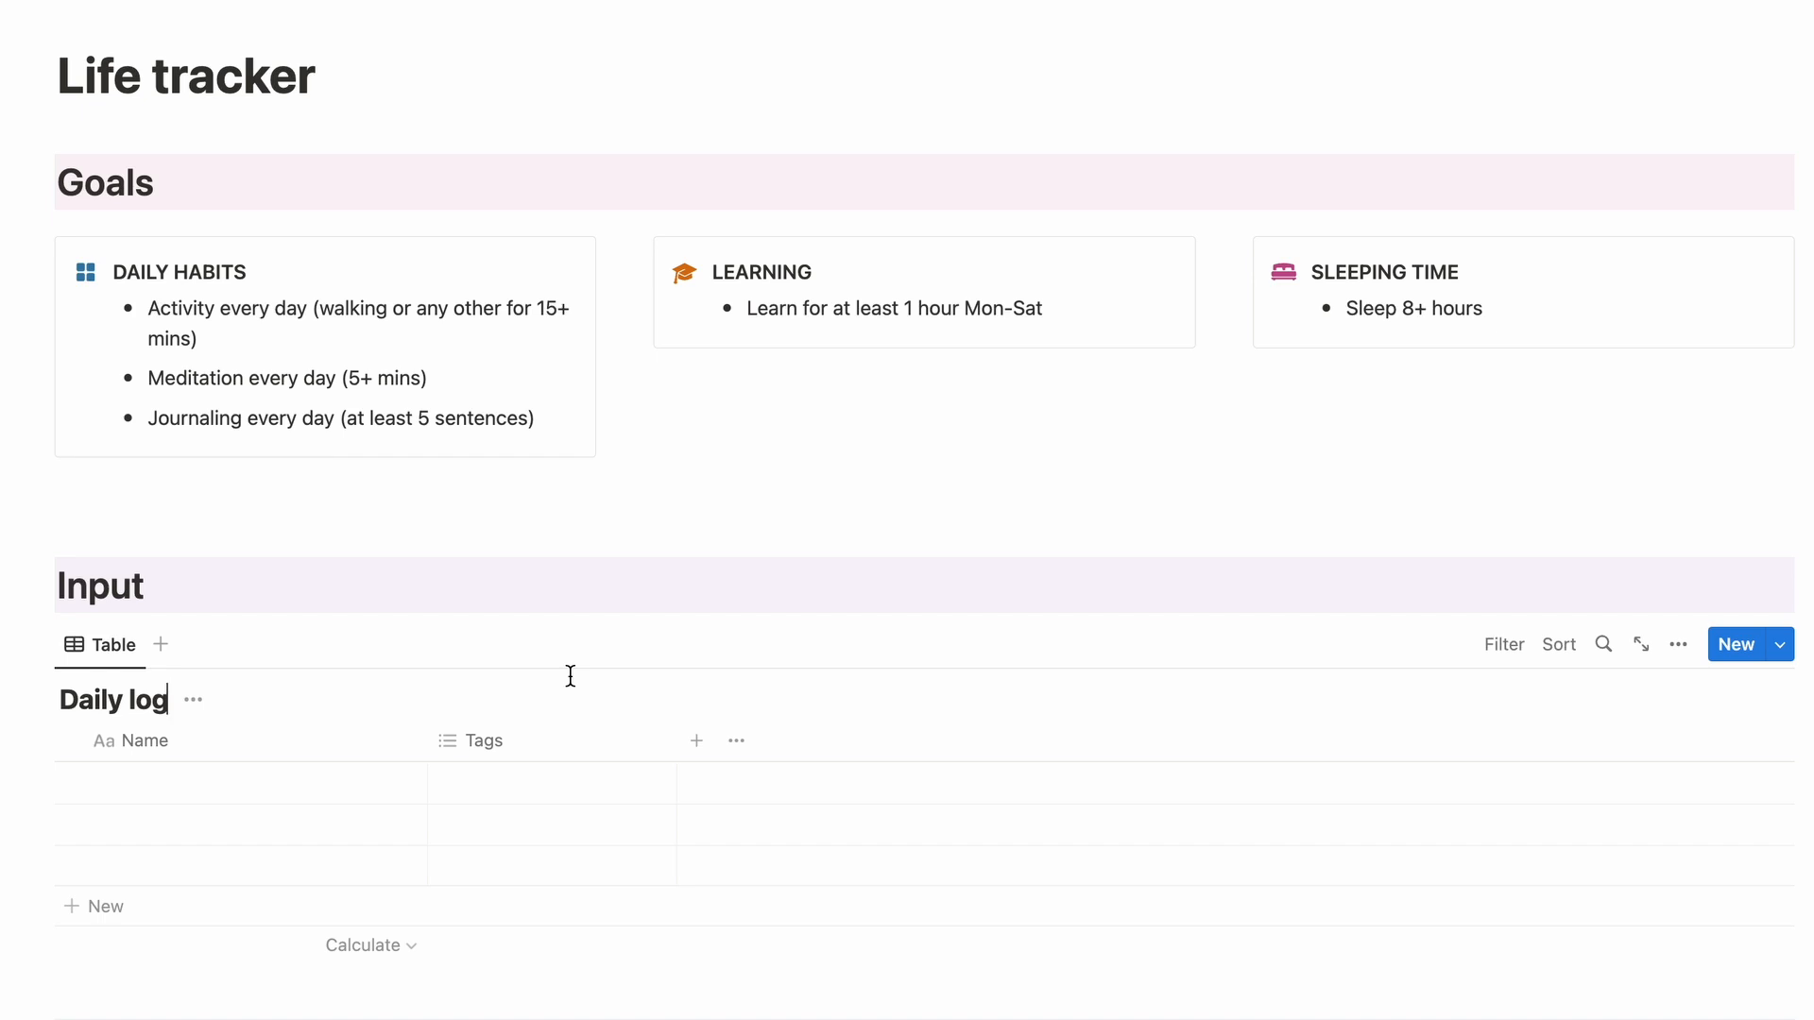
Change the type of the Tags property in the Daily log database to Number.
left_click(569, 740)
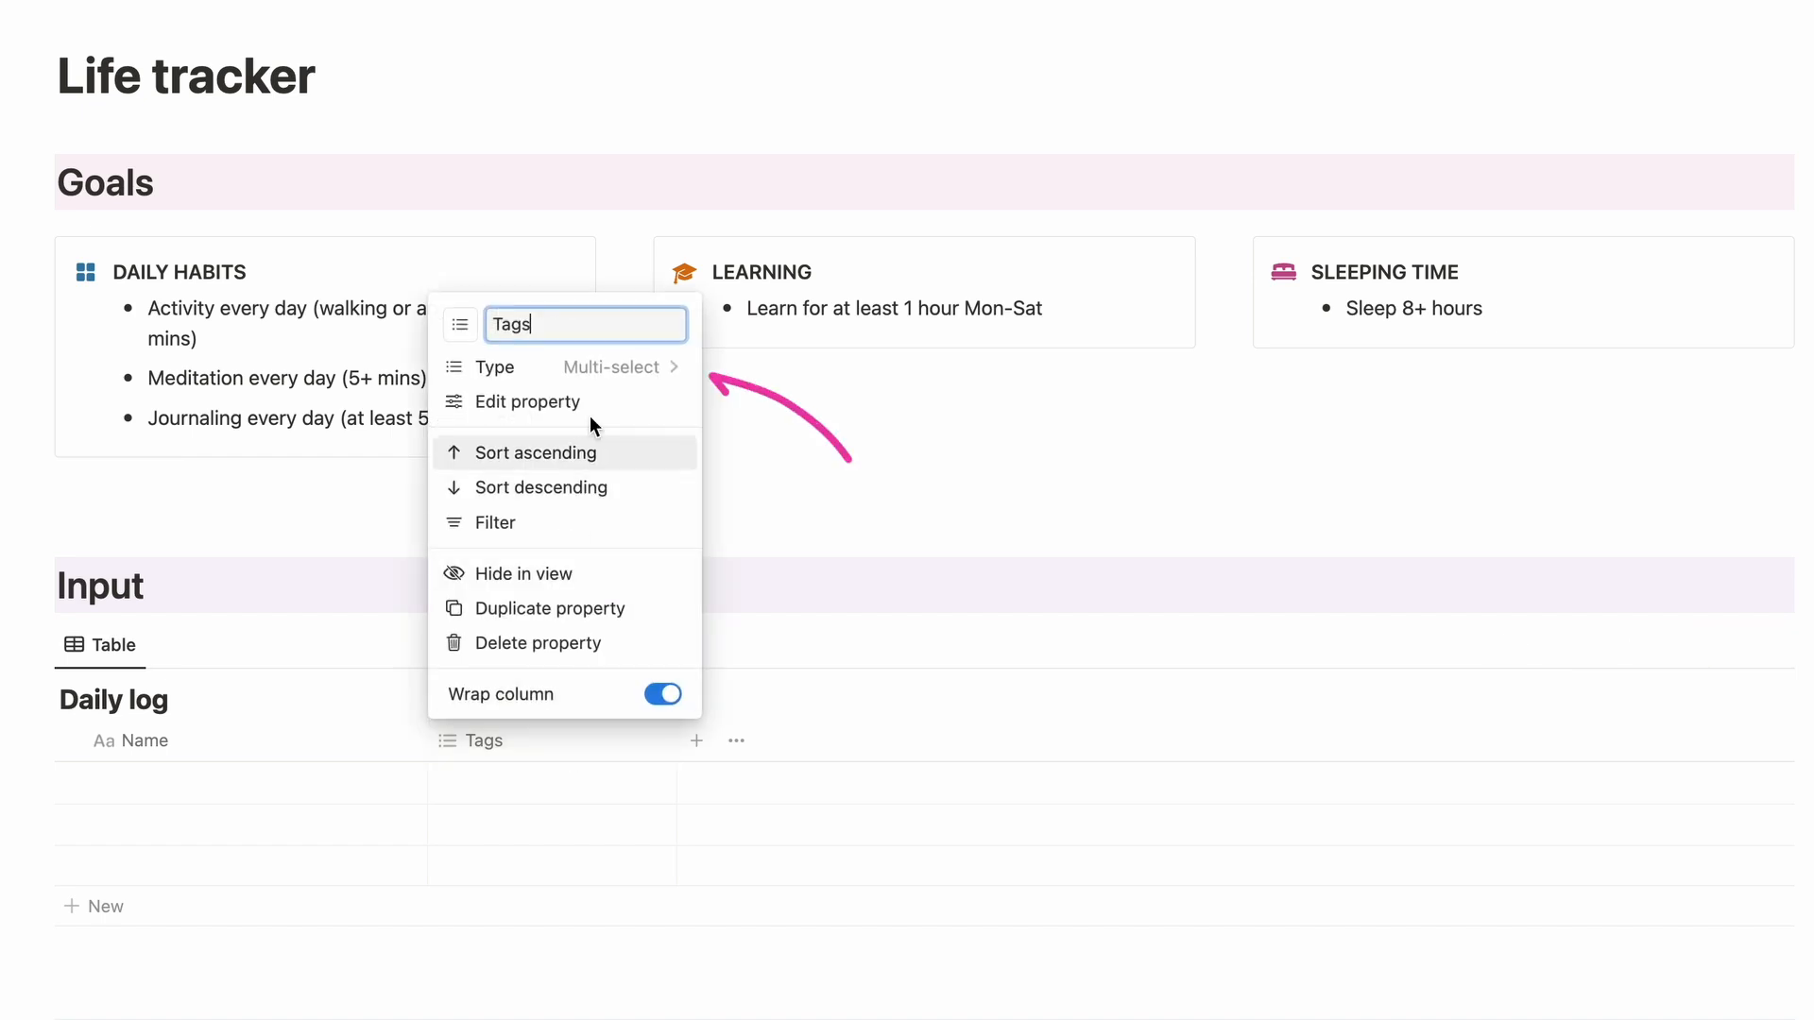
left_click(604, 368)
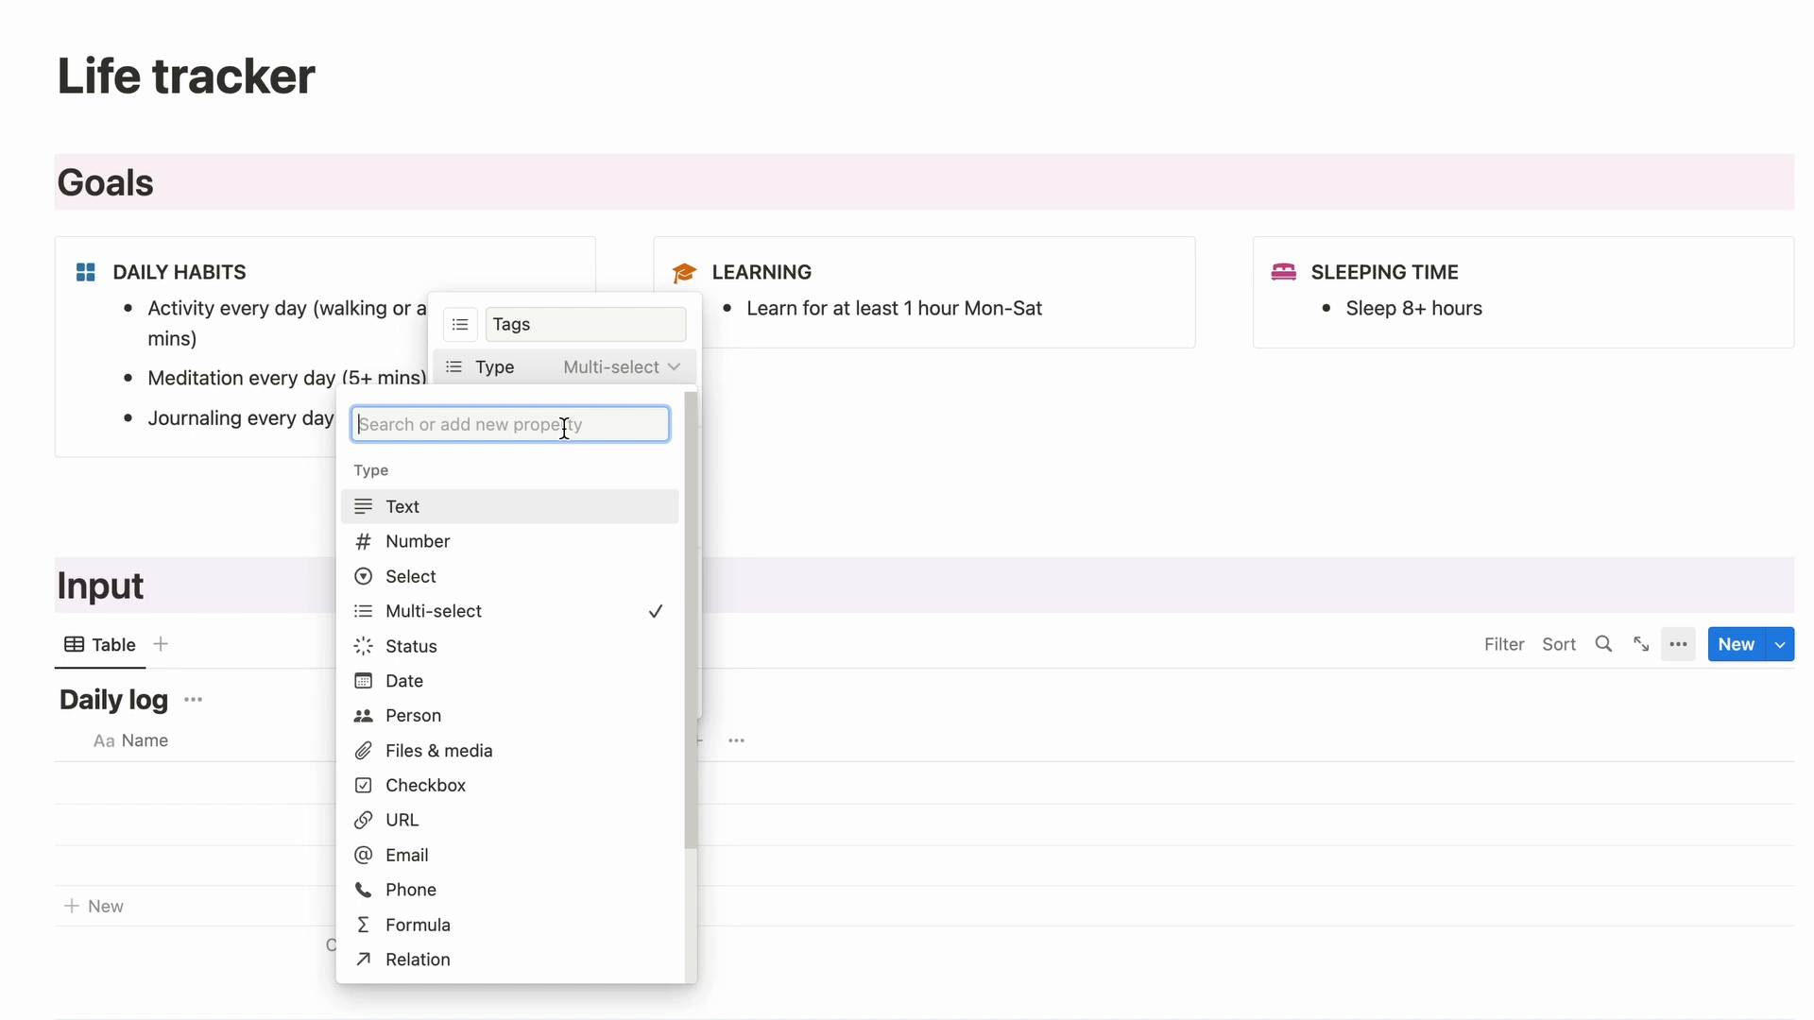
left_click(519, 539)
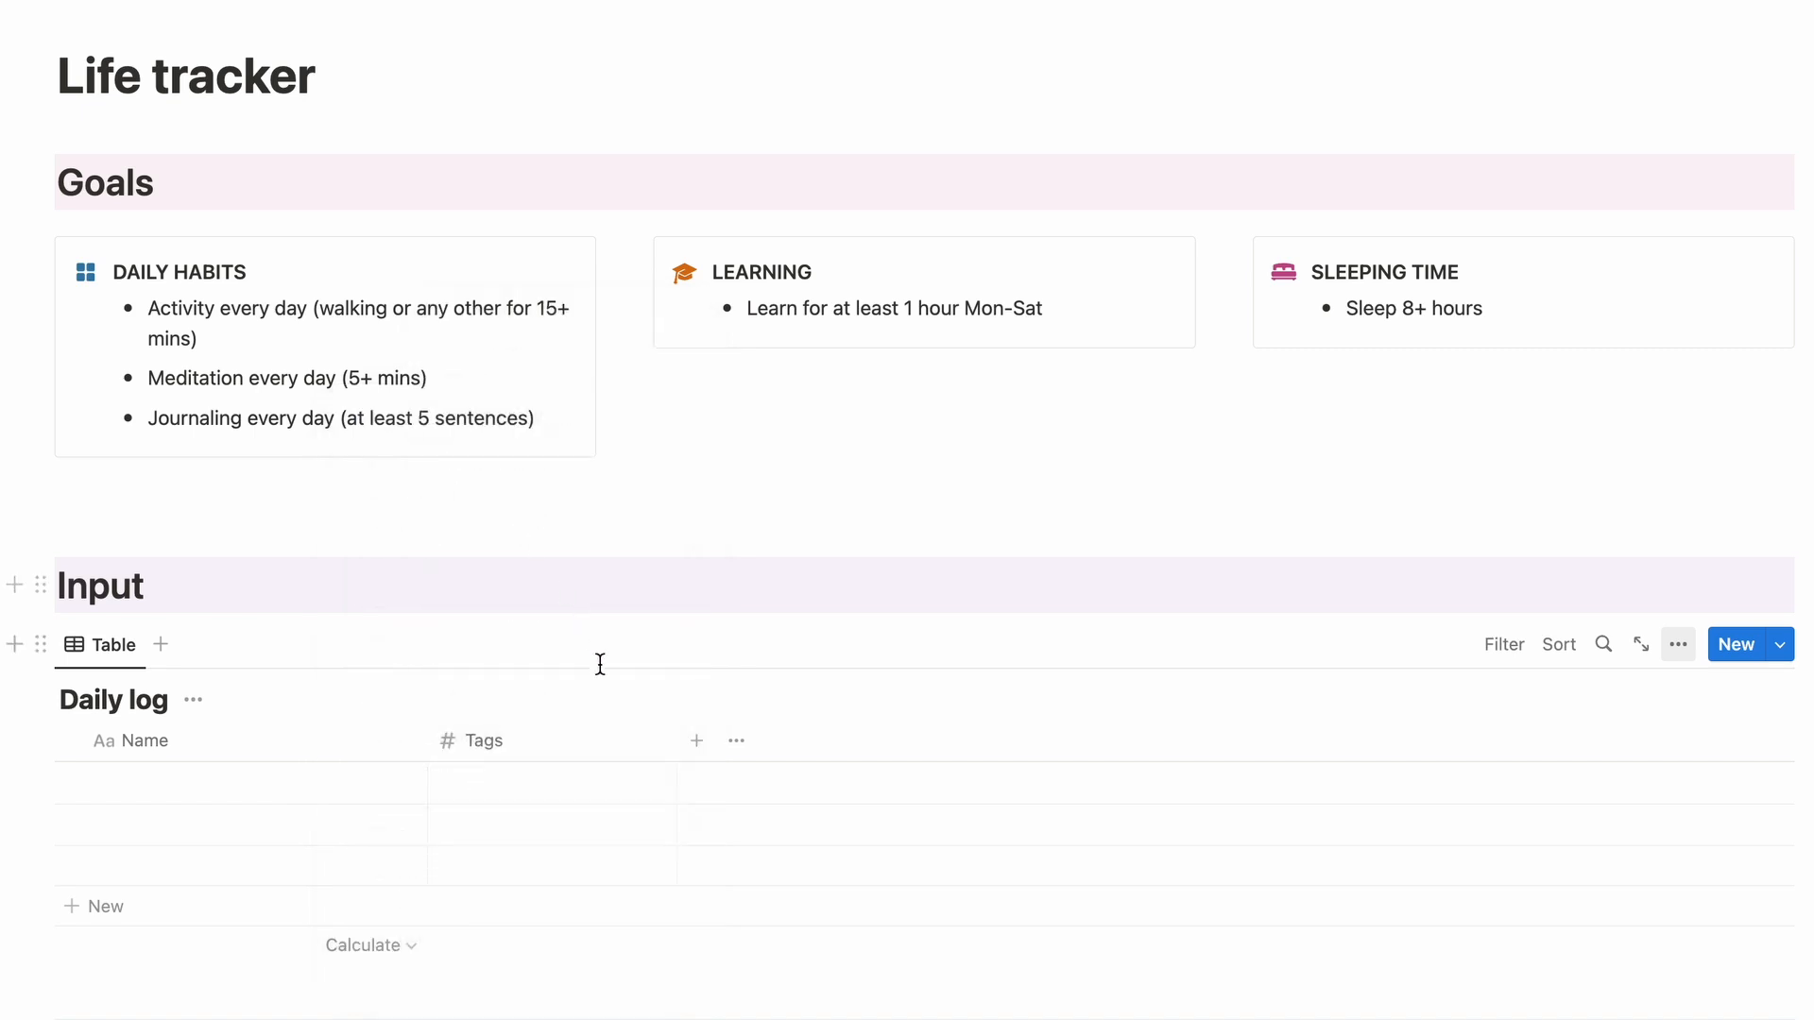
Examine the property types and the icons available for the Tags property.
left_click(604, 744)
left_click(642, 369)
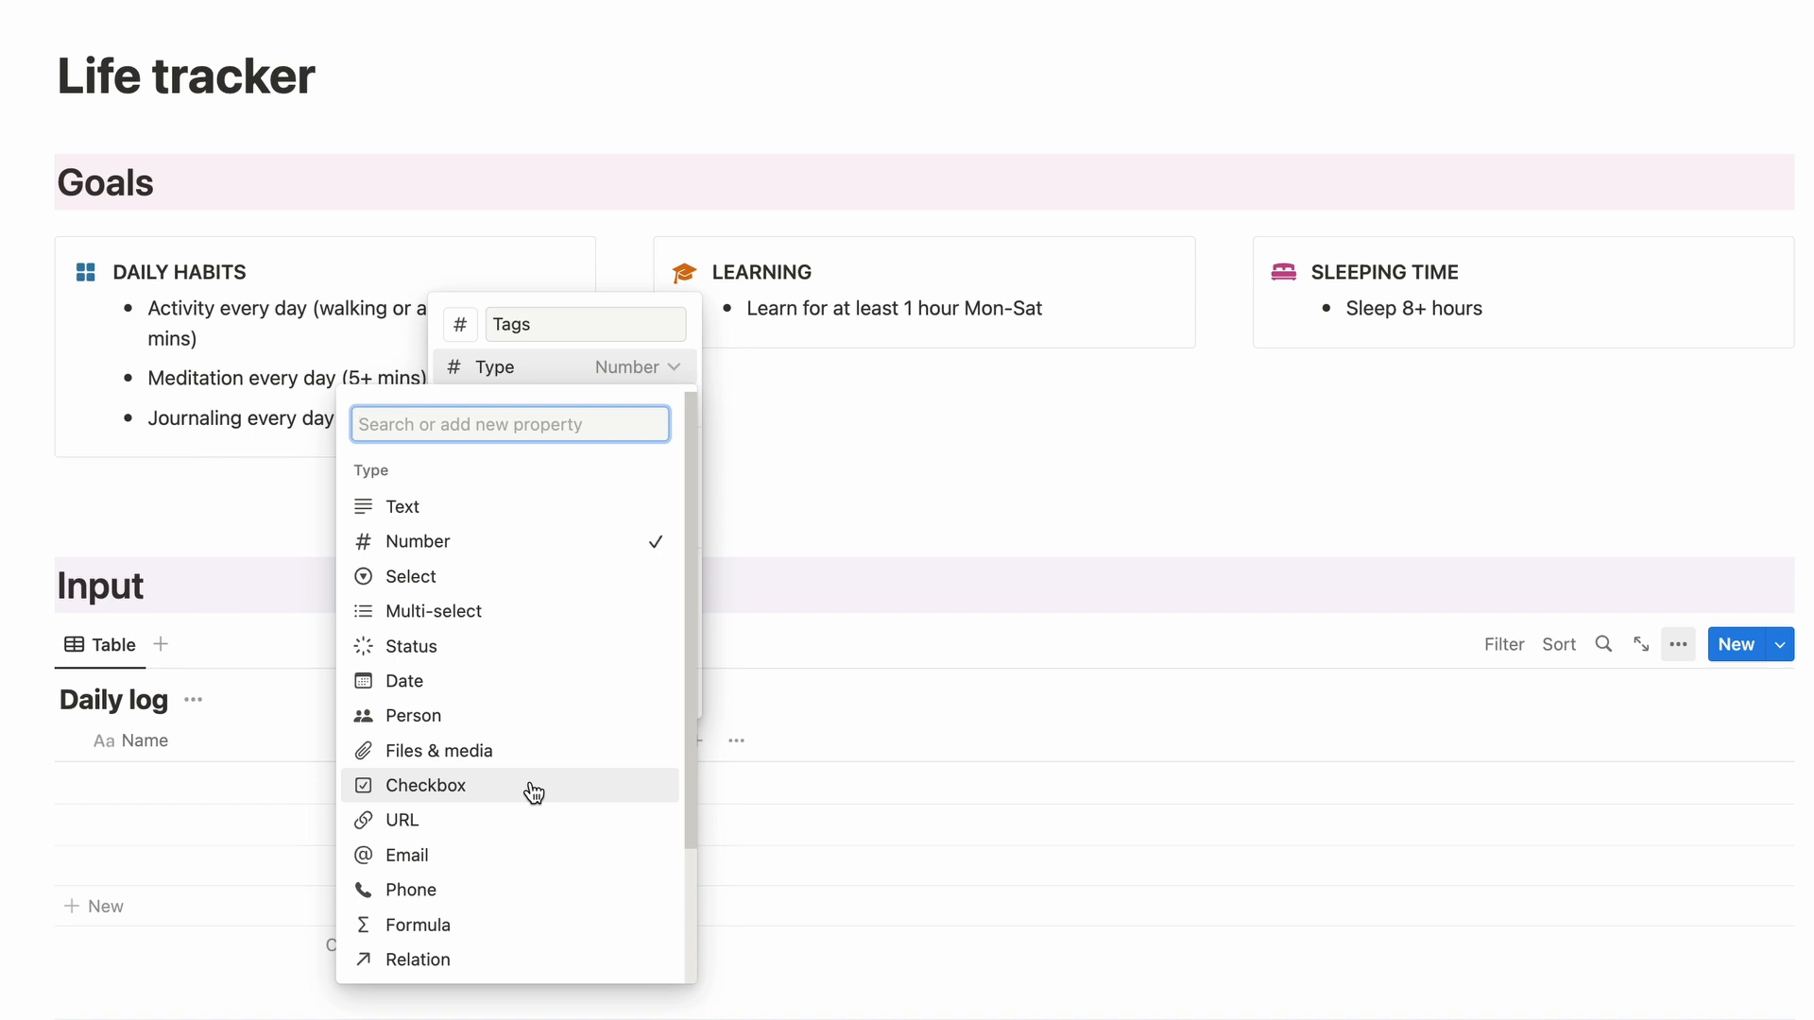
scroll(534, 791, "down", 3)
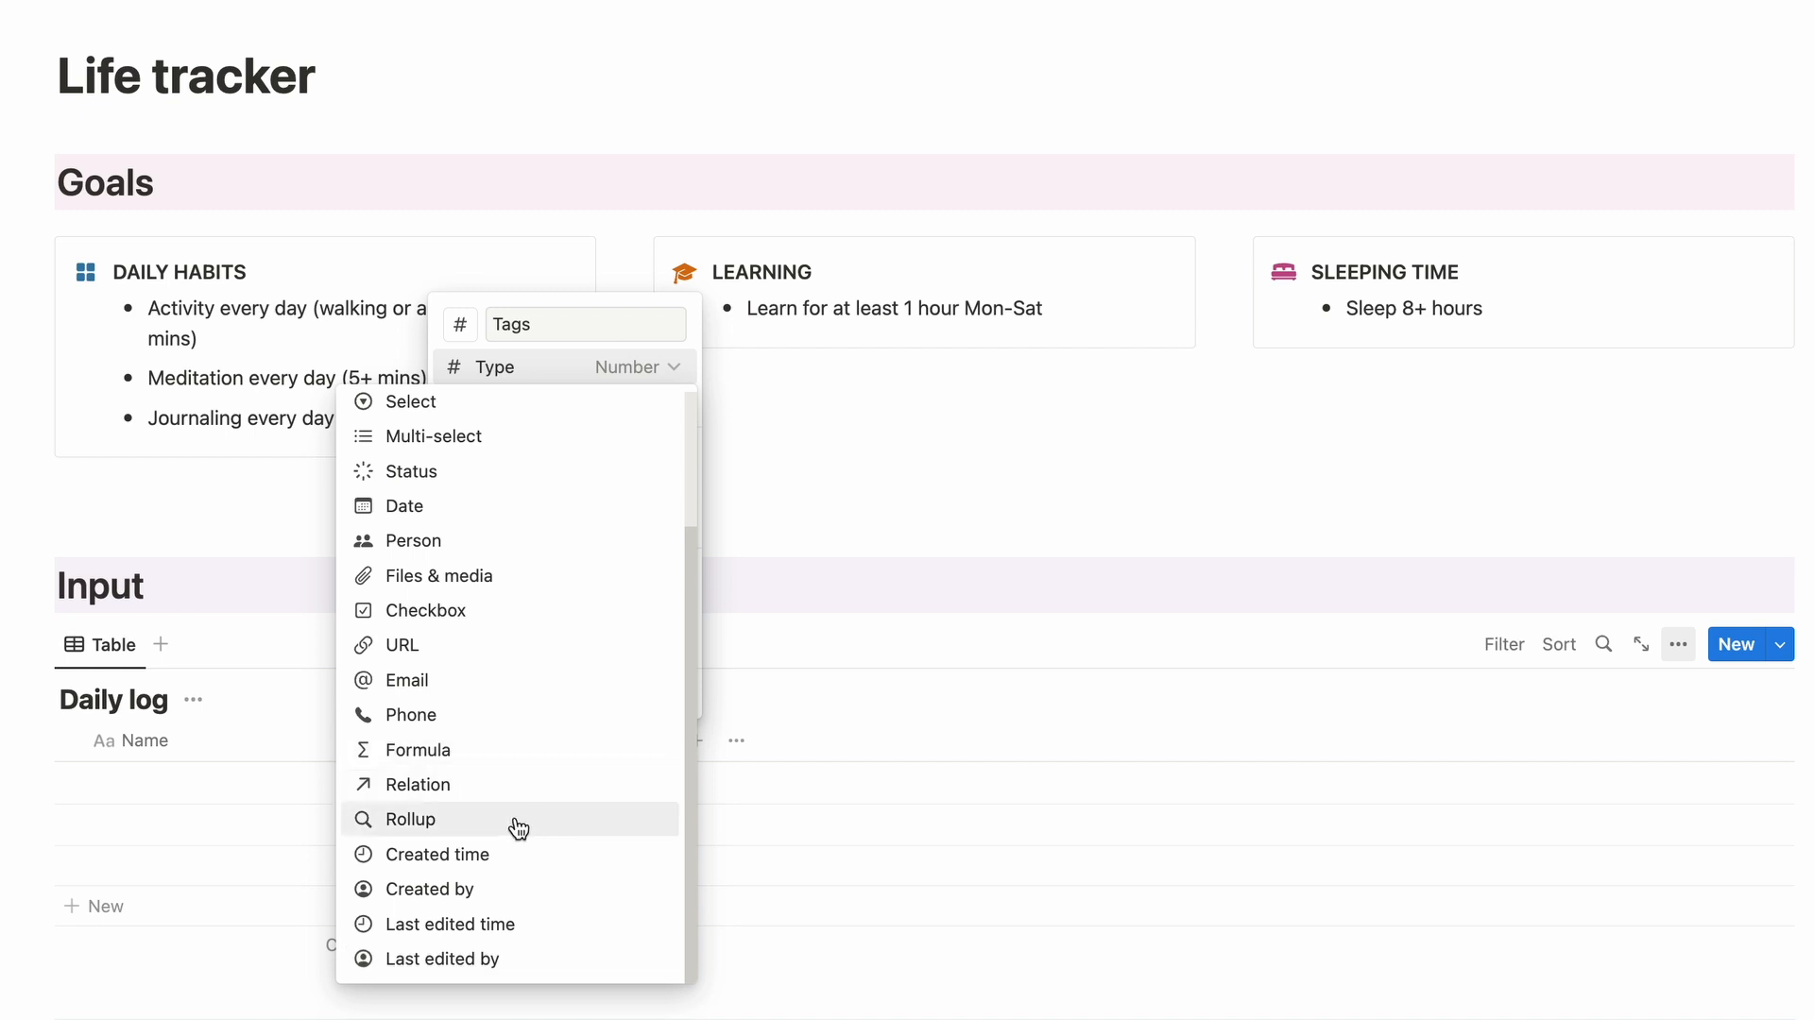
scroll(517, 829, "up", 2)
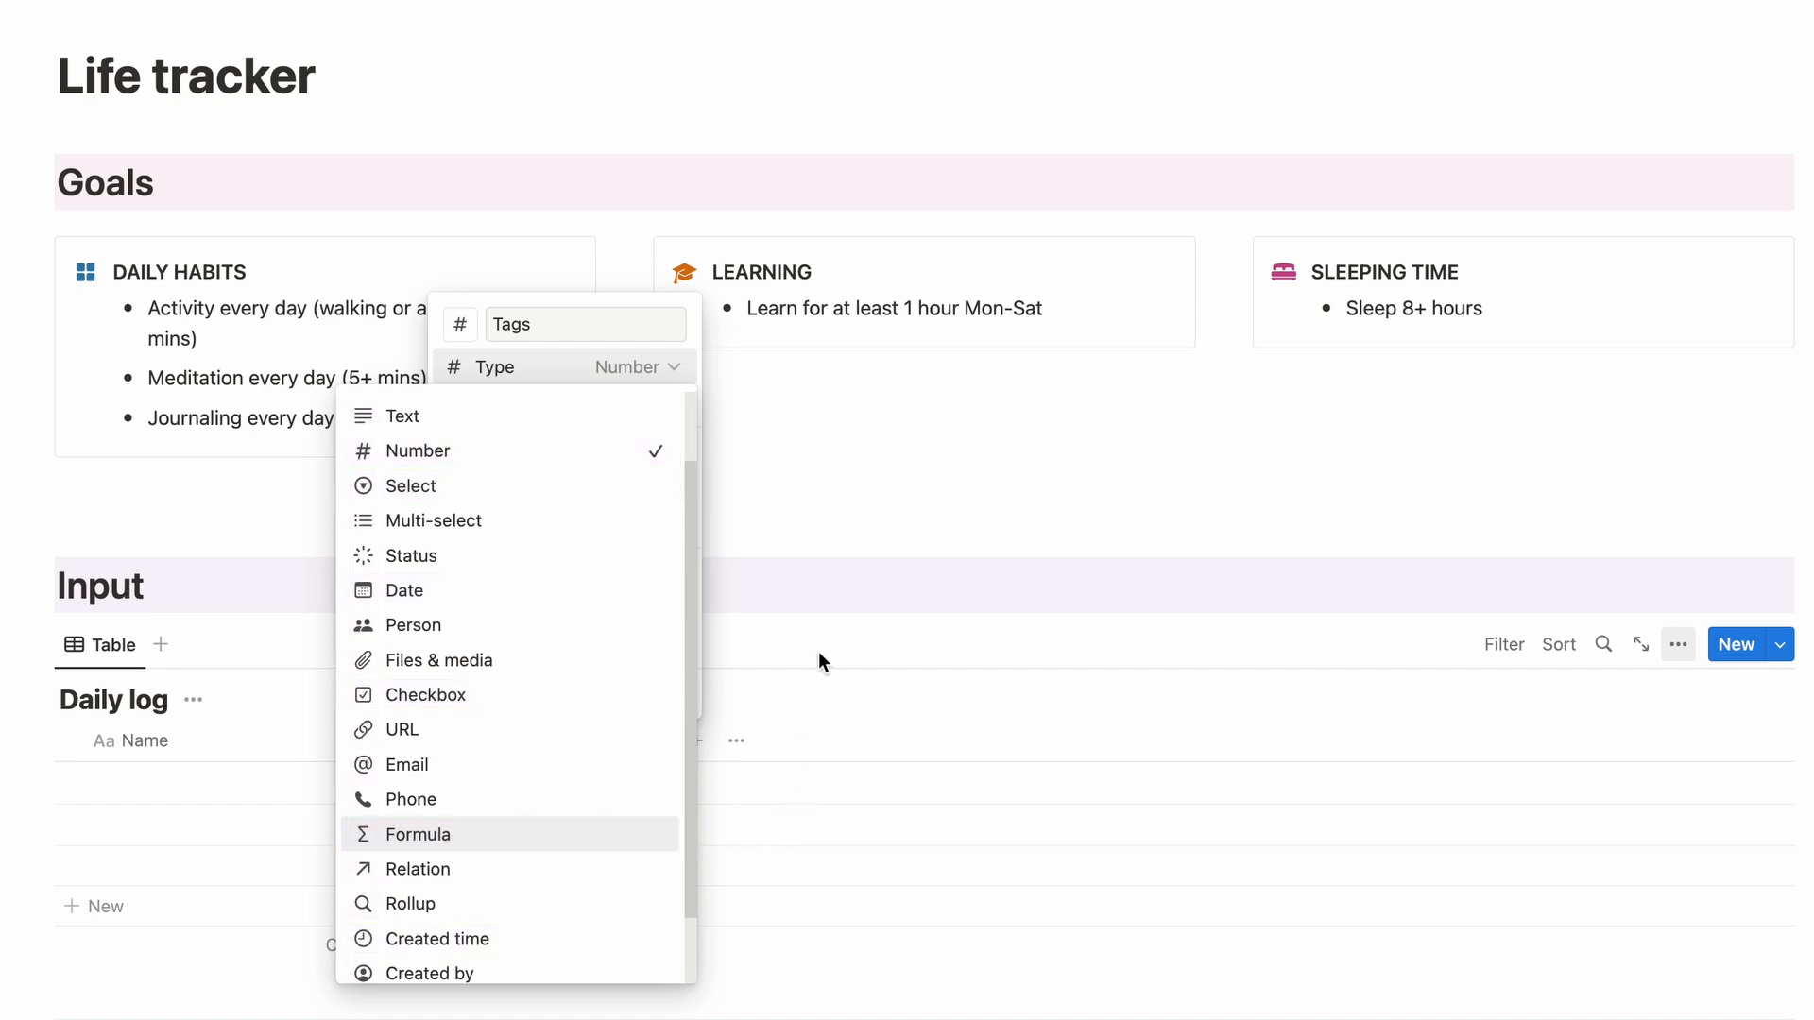
left_click(832, 562)
left_click(793, 633)
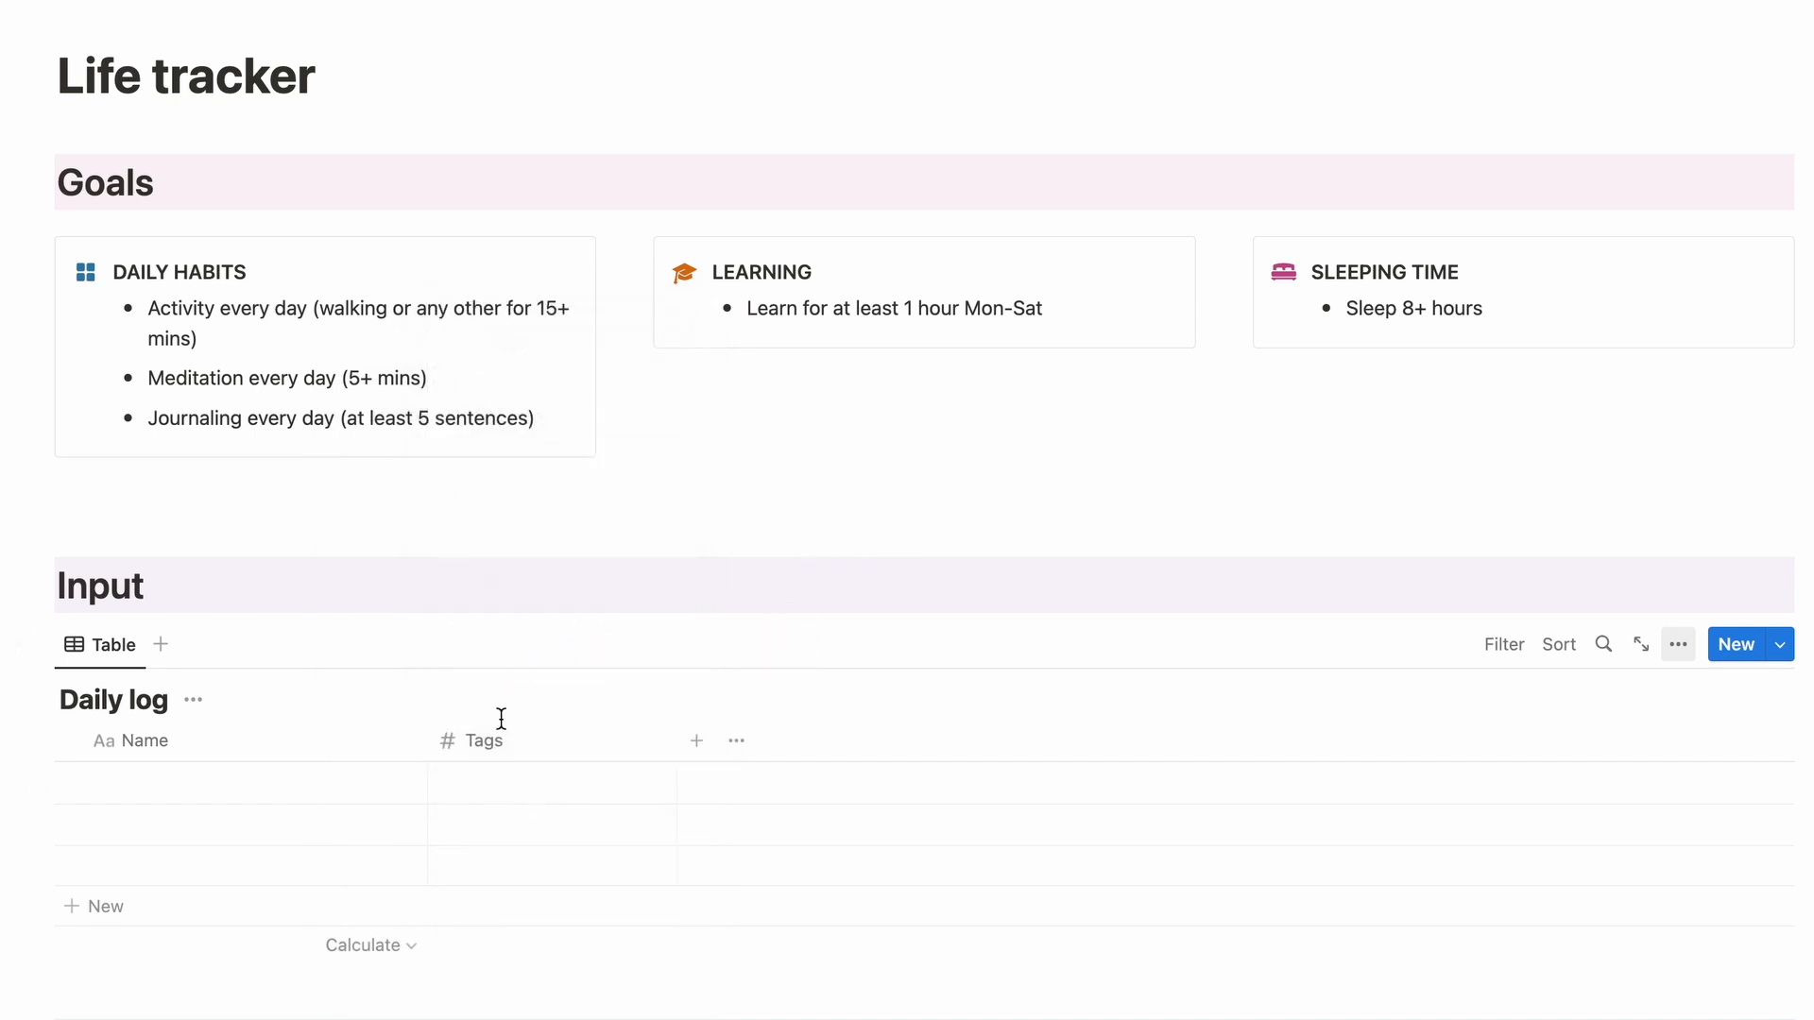
left_click(508, 748)
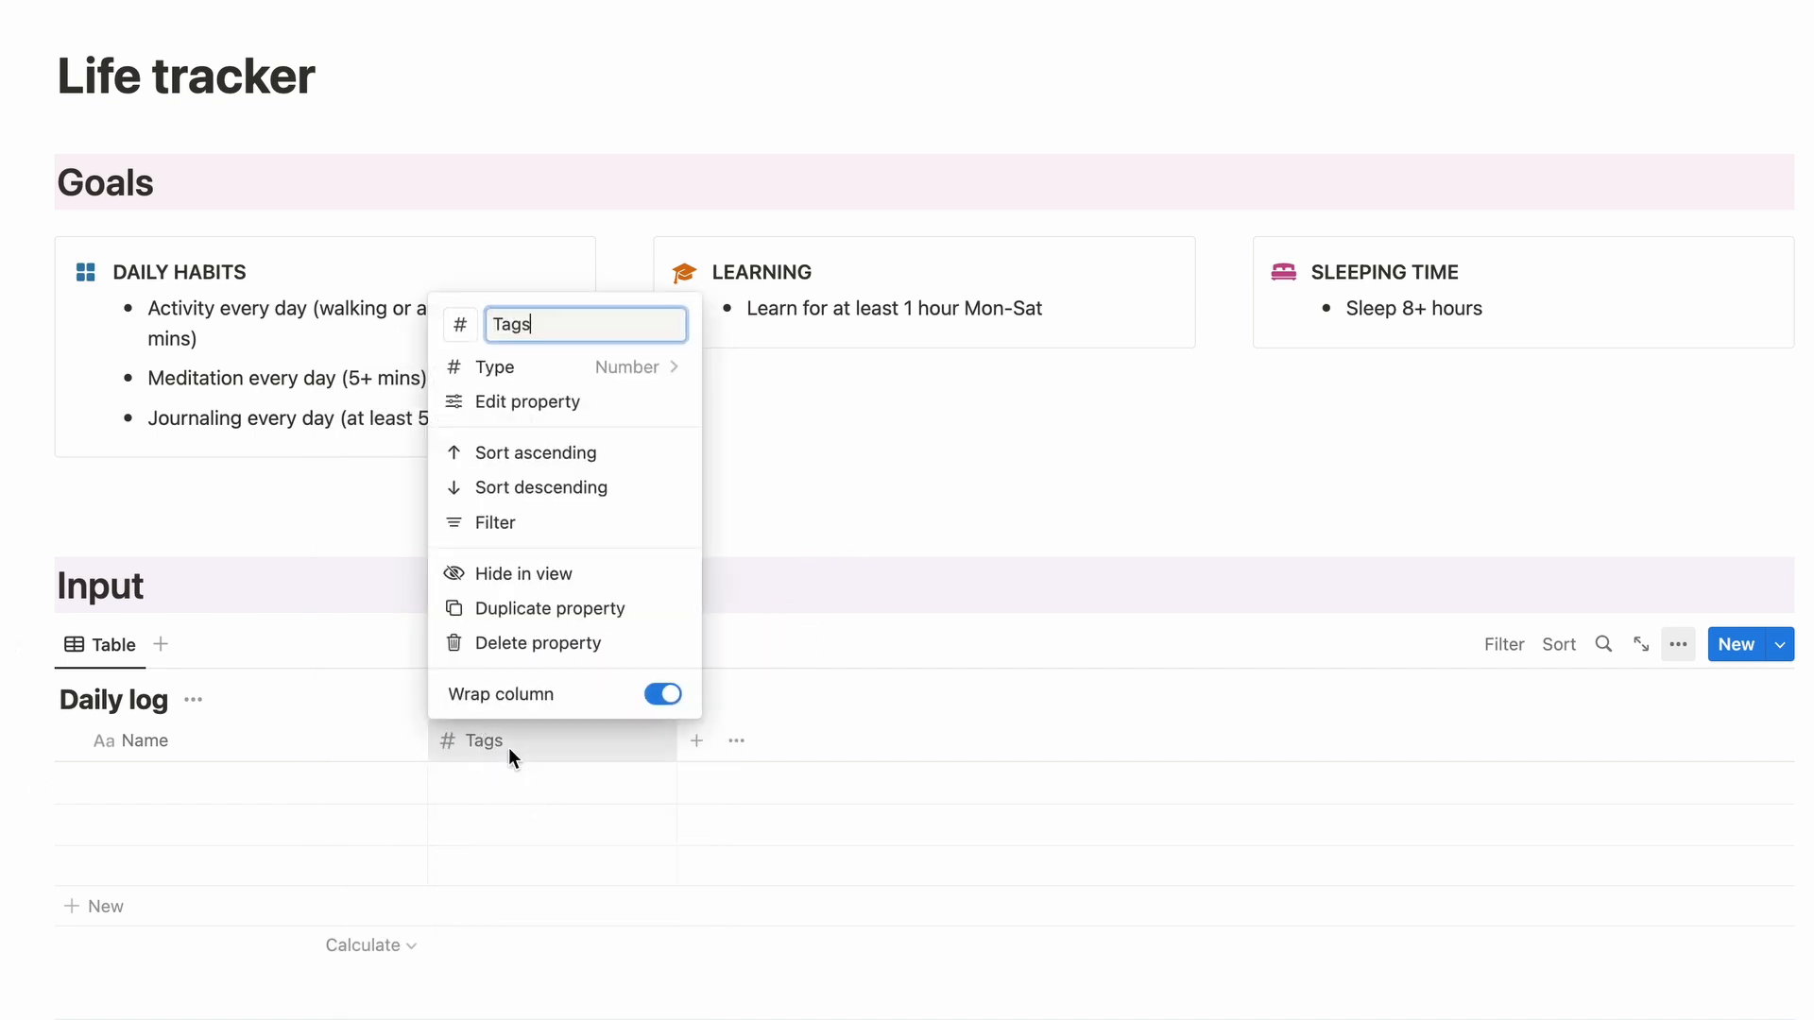
left_click(461, 325)
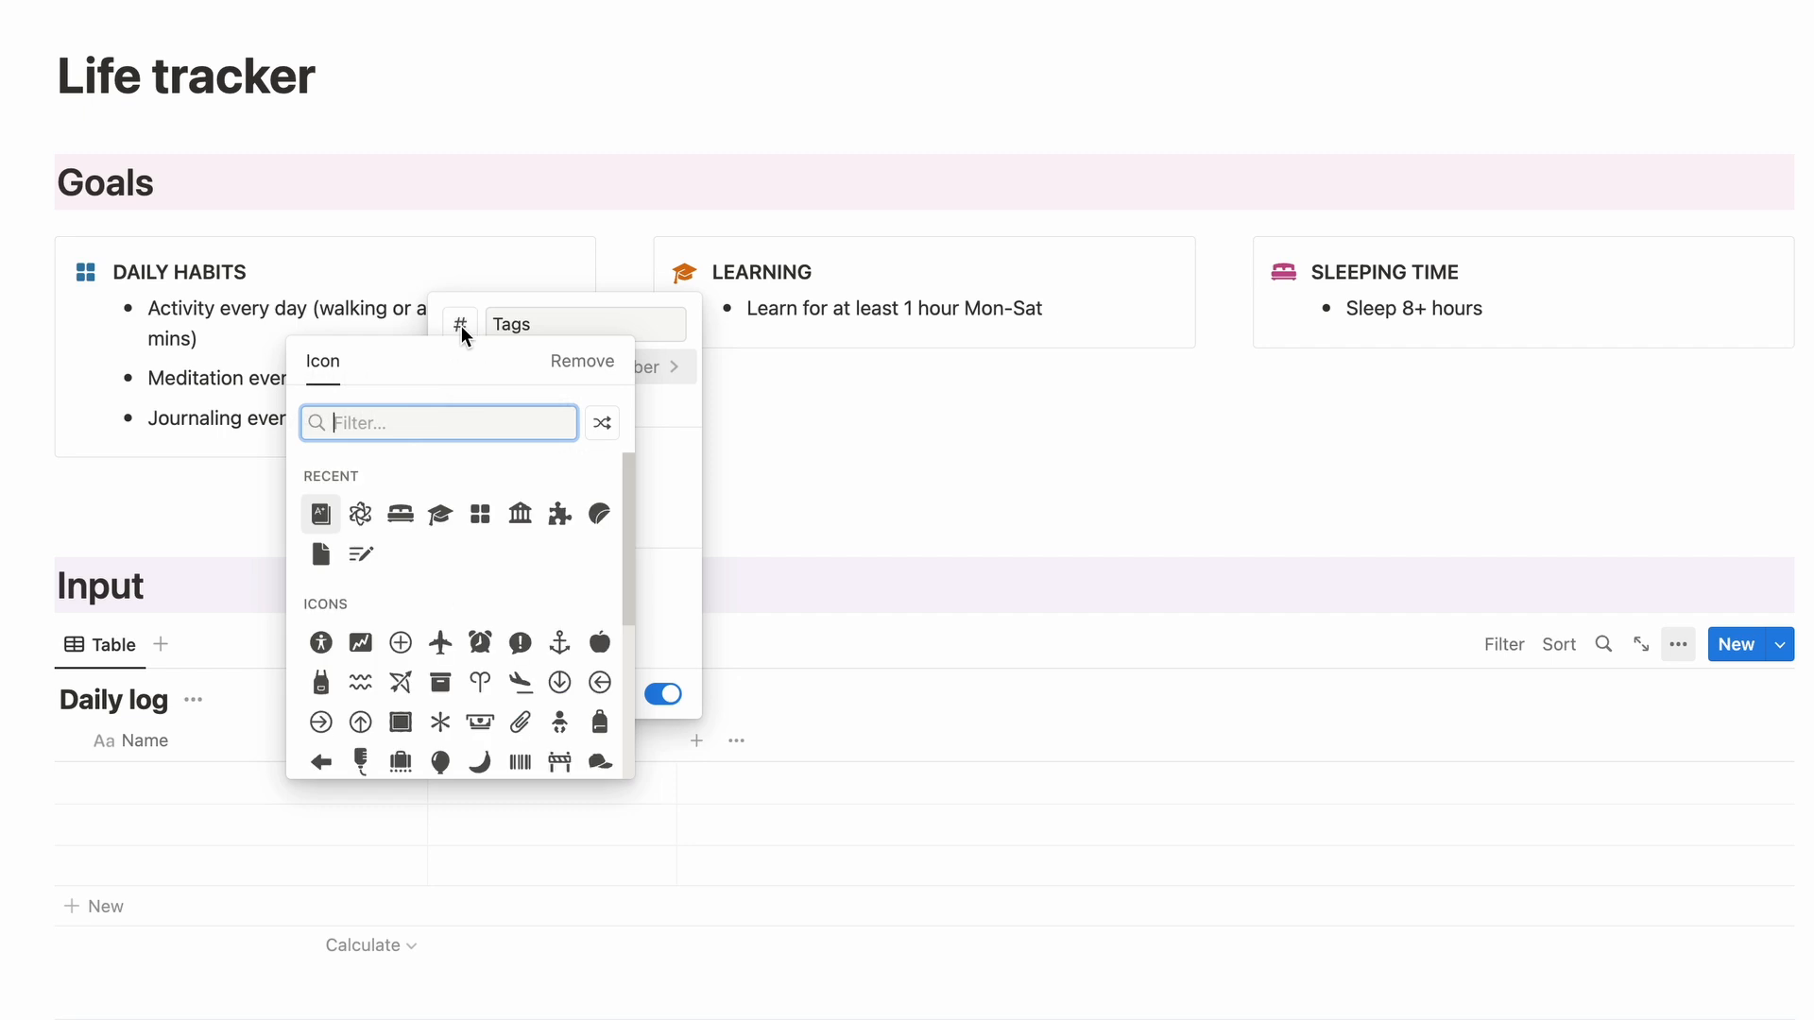
scroll(483, 613, "down", 5)
scroll(484, 605, "up", 5)
left_click(498, 291)
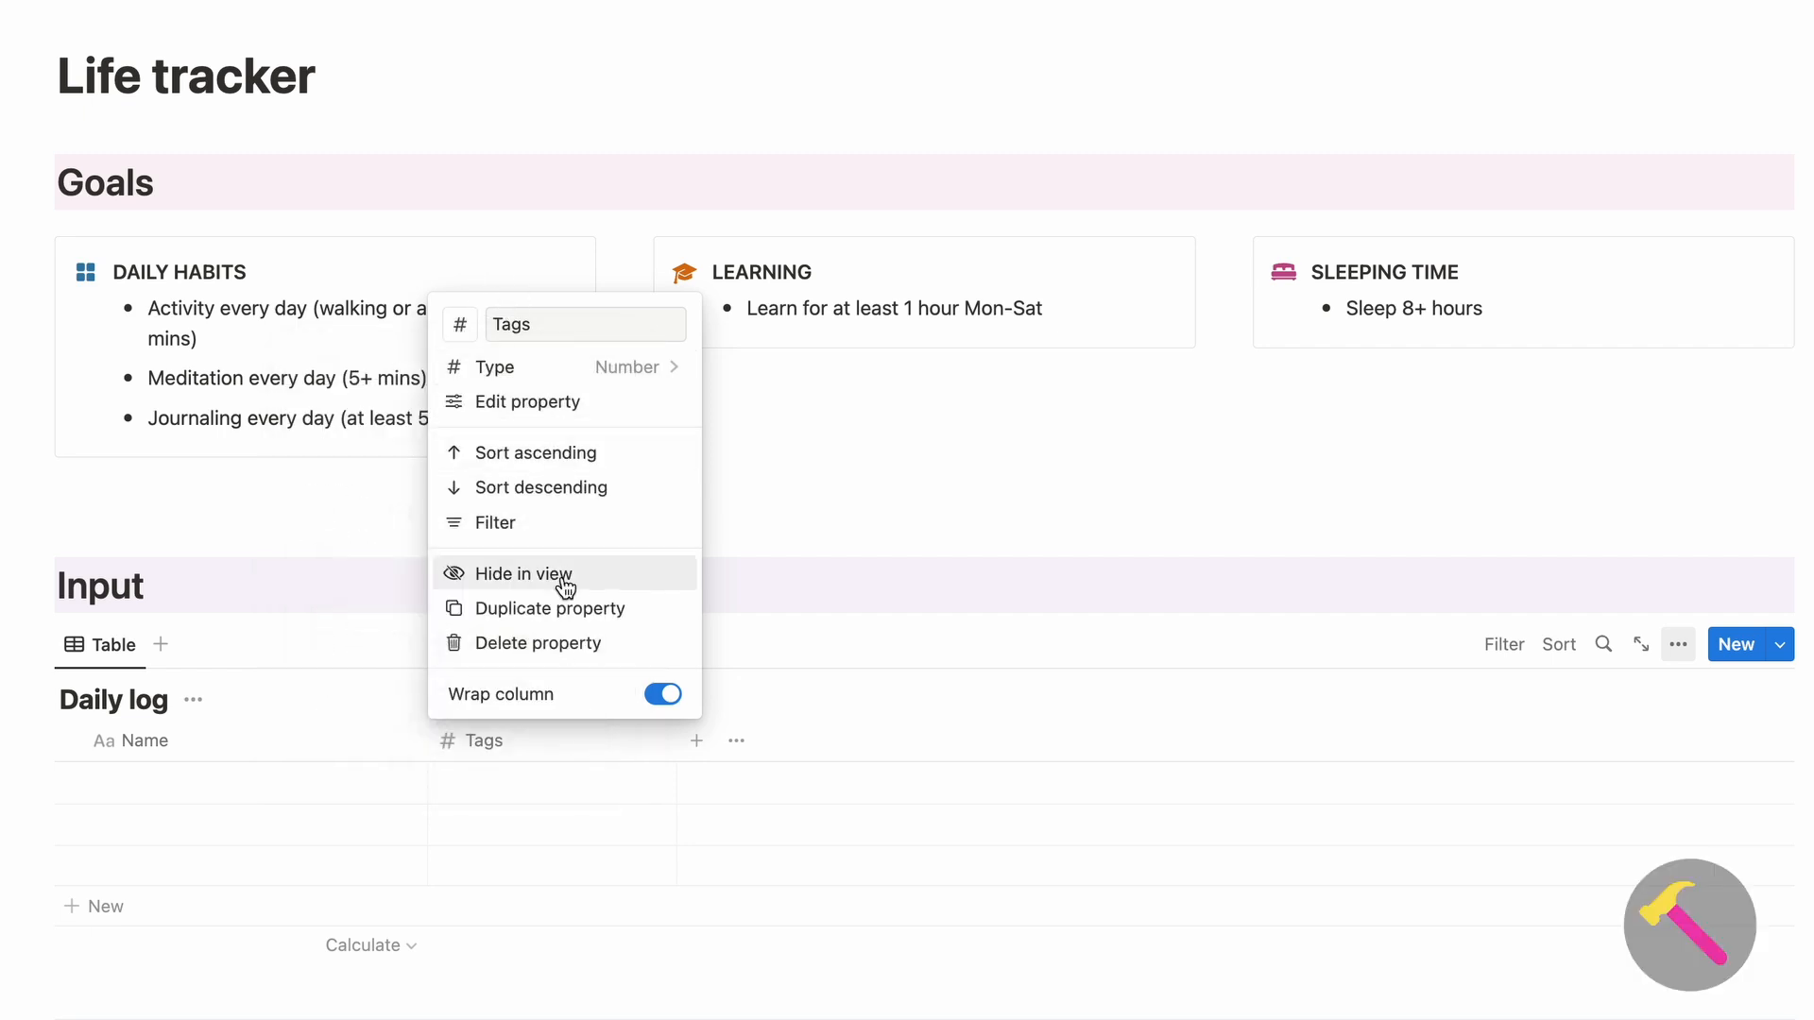
Delete the Tags property from the Daily log database.
left_click(558, 646)
left_click(801, 456)
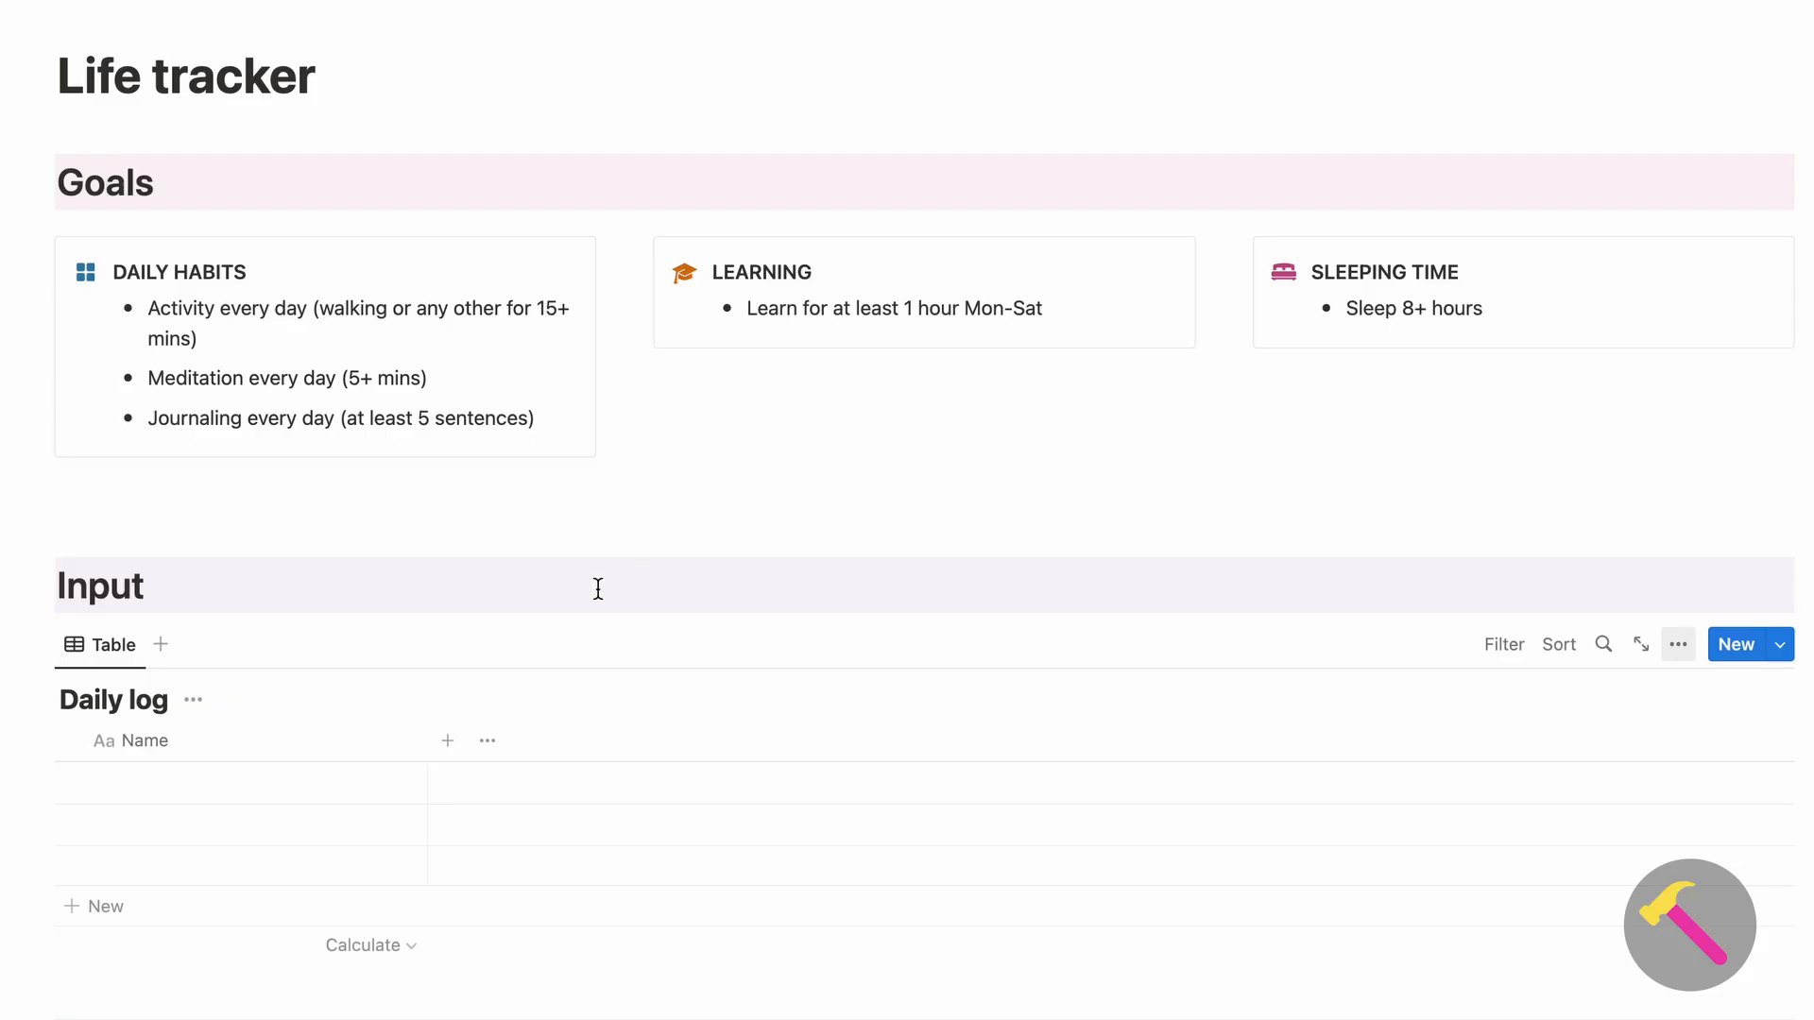
left_click(327, 740)
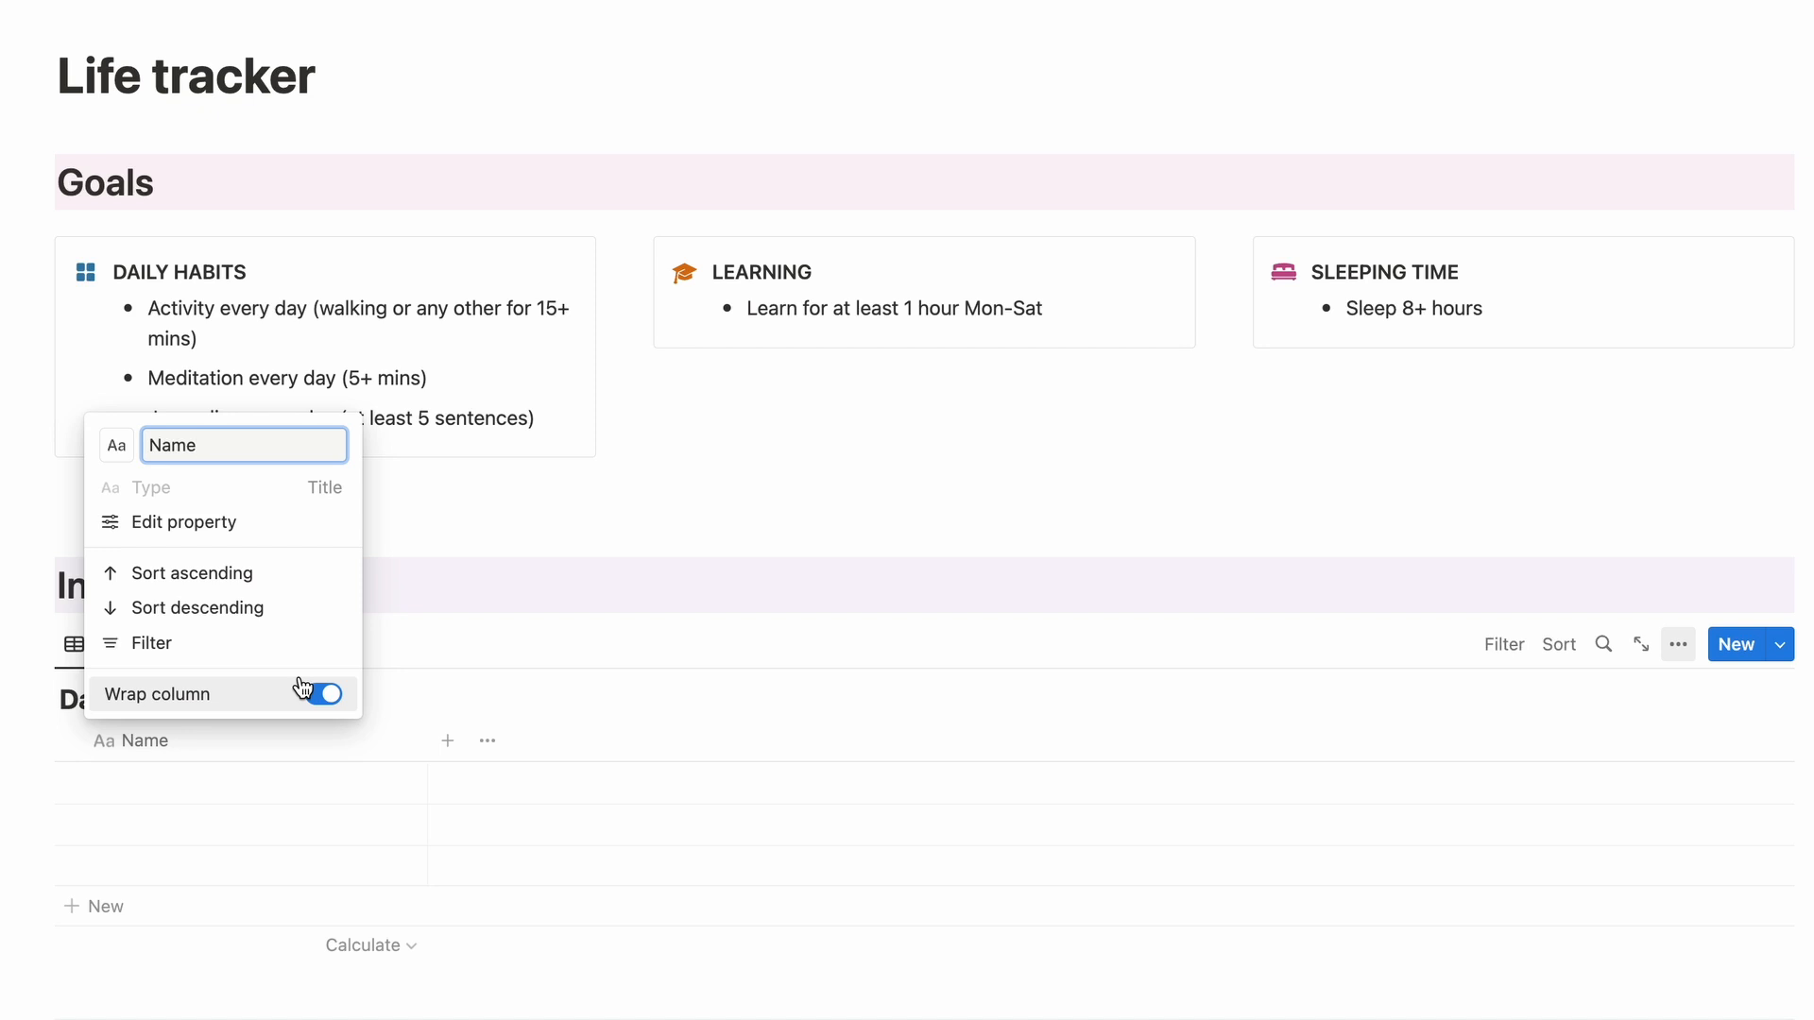
left_click(498, 636)
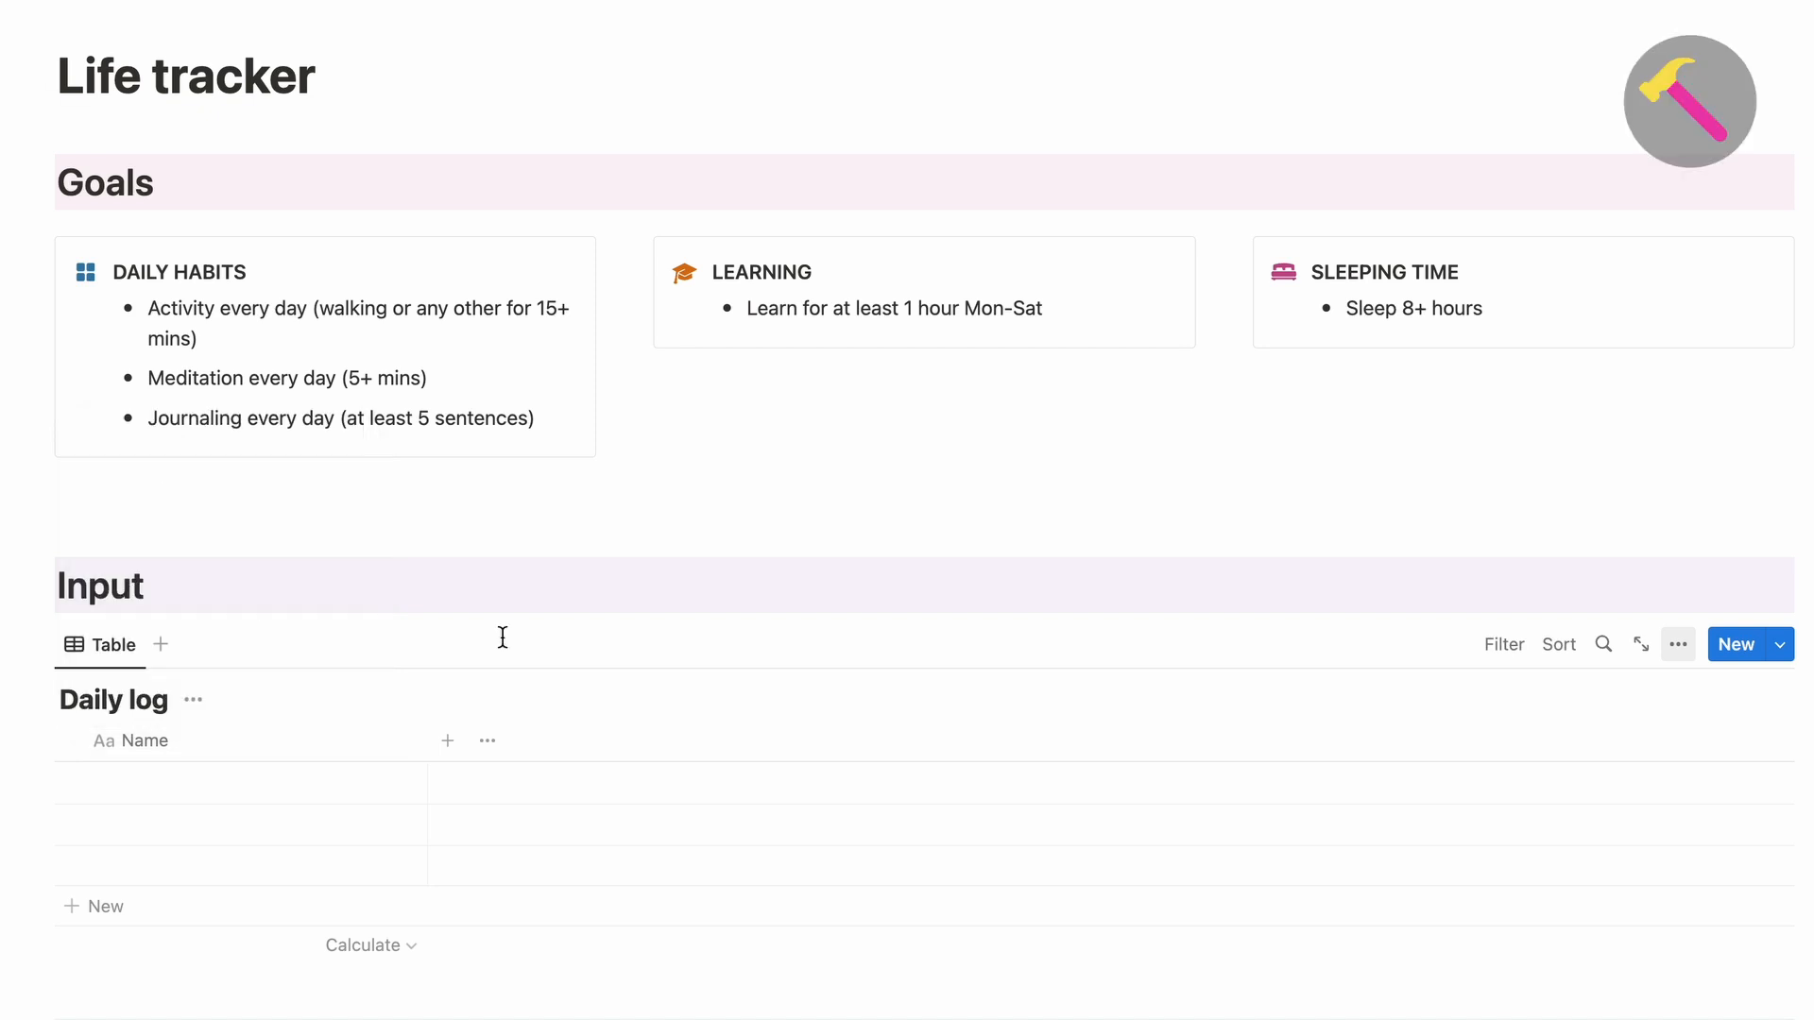
Add a Created time property to the Daily log database.
left_click(447, 741)
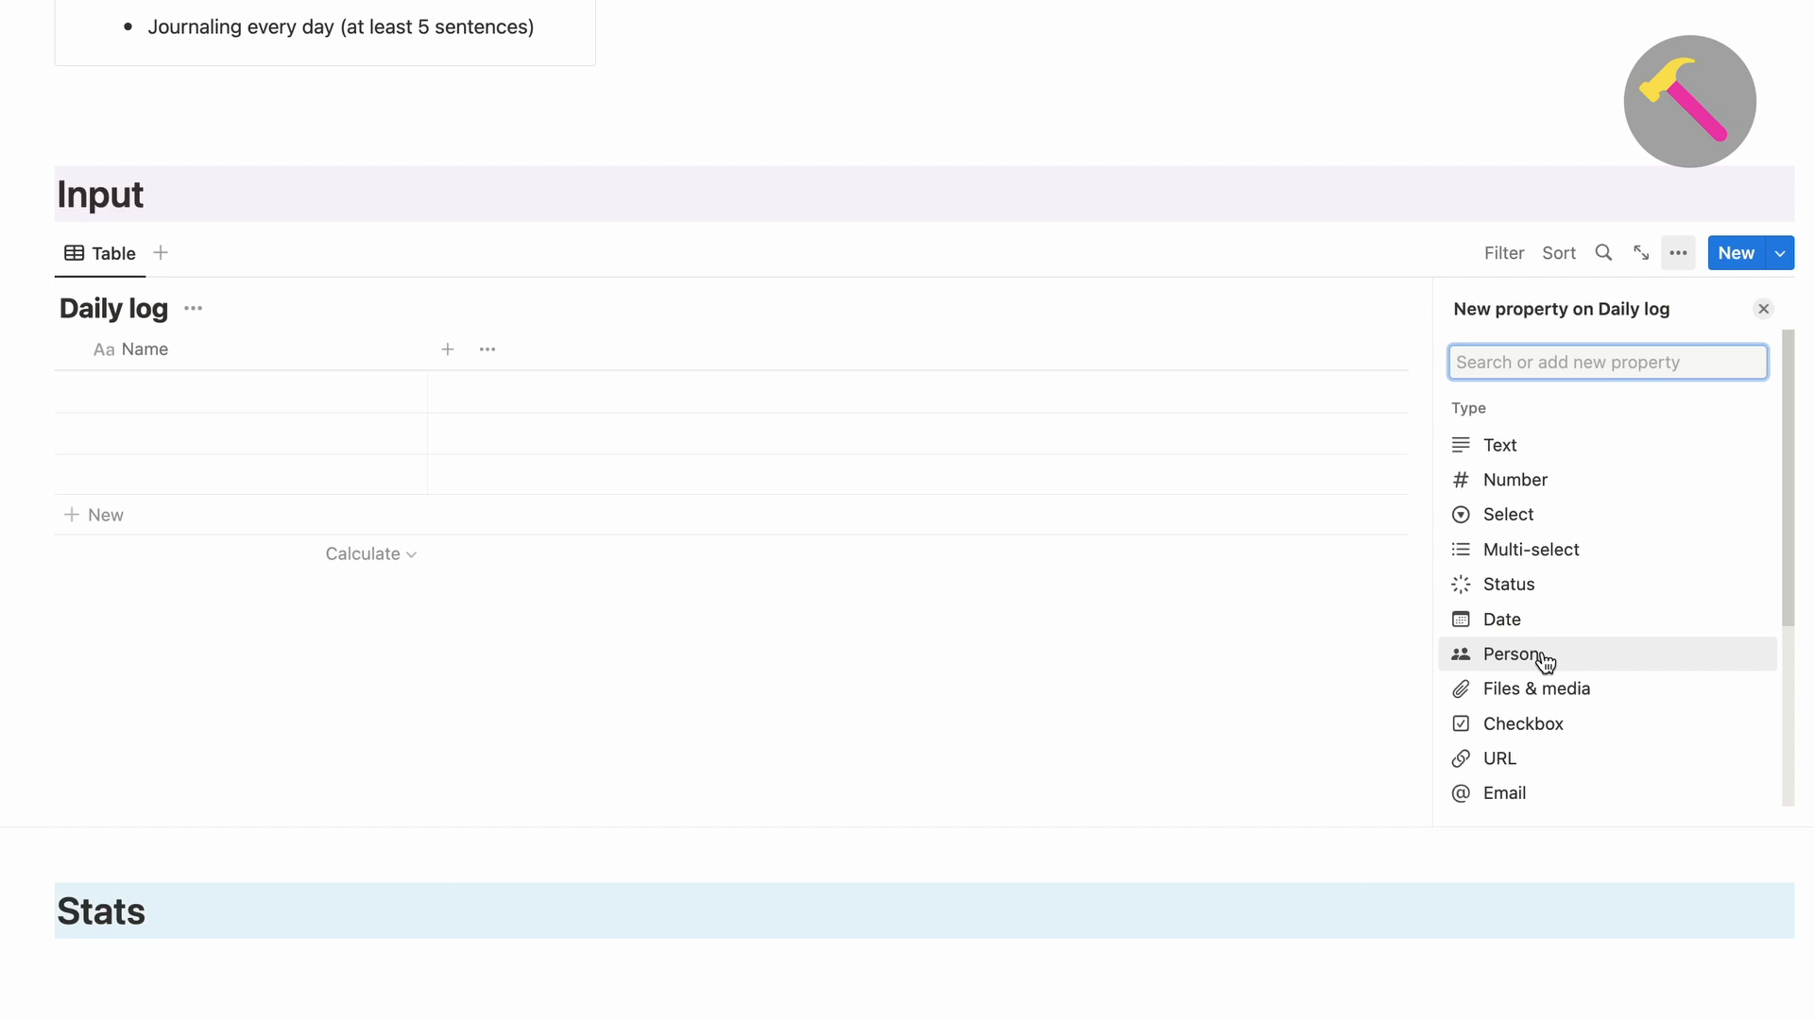
scroll(1545, 662, "down", 5)
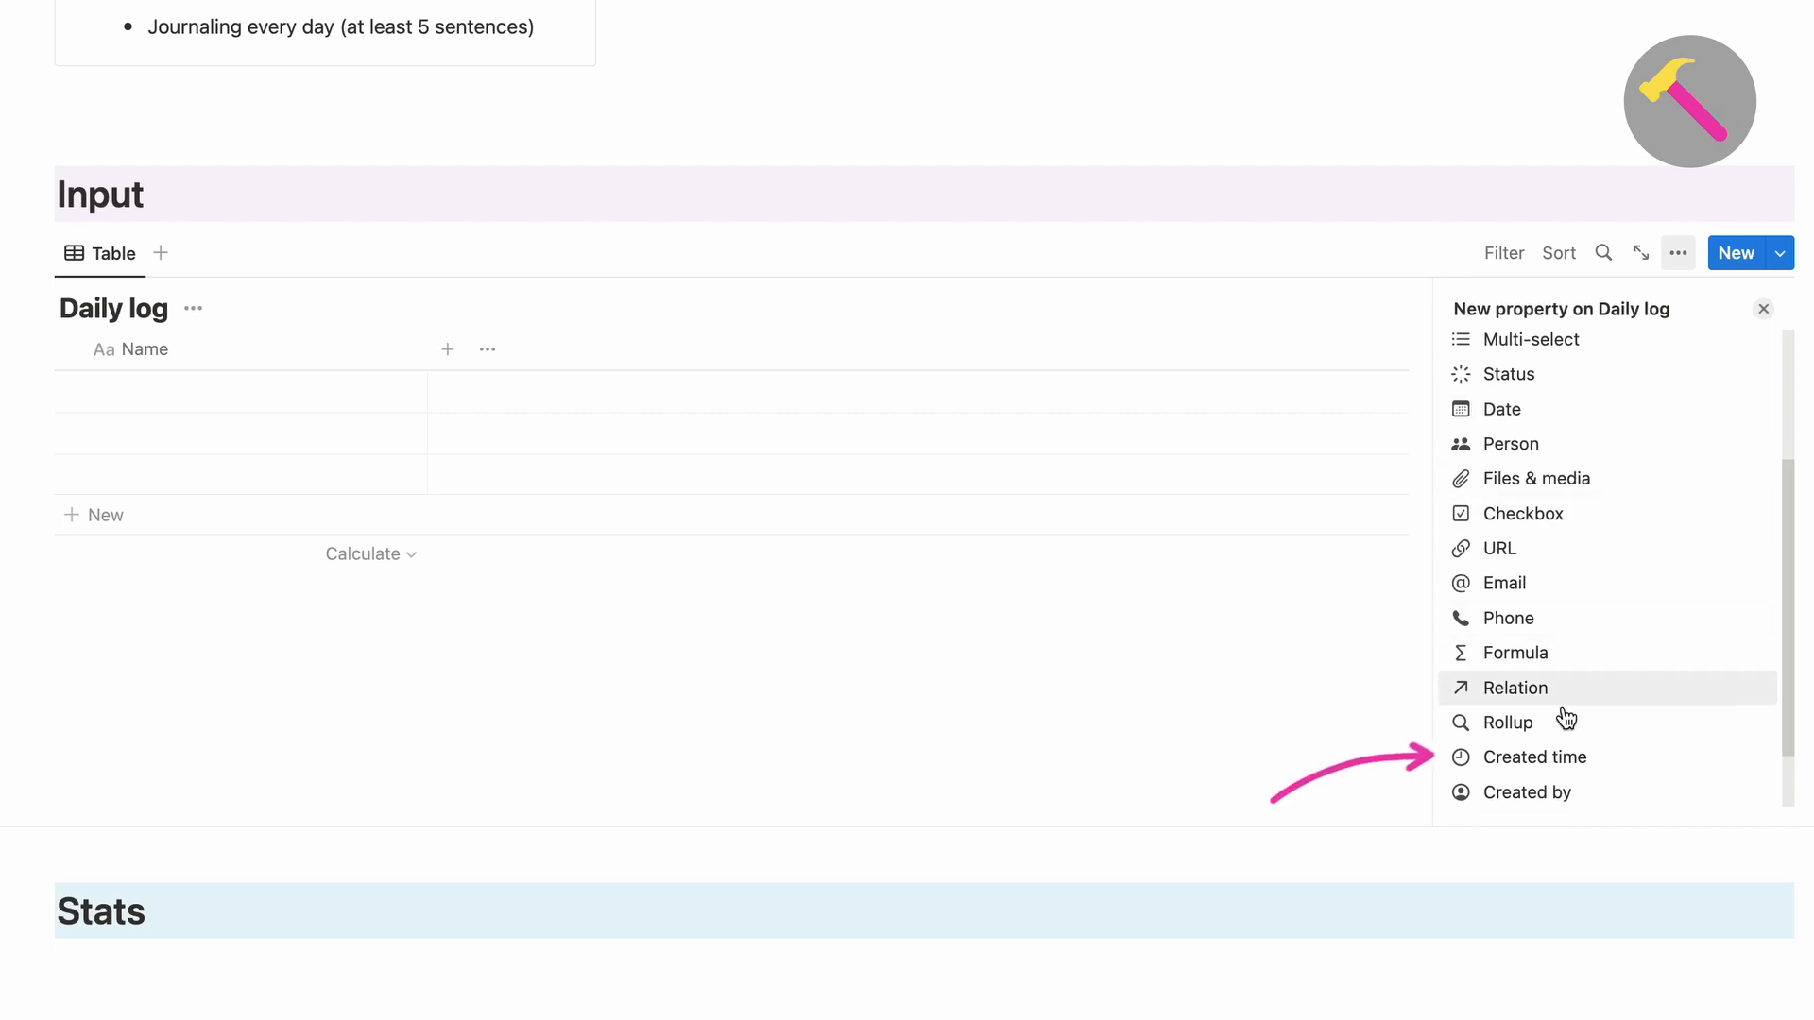
left_click(1555, 756)
left_click(1334, 653)
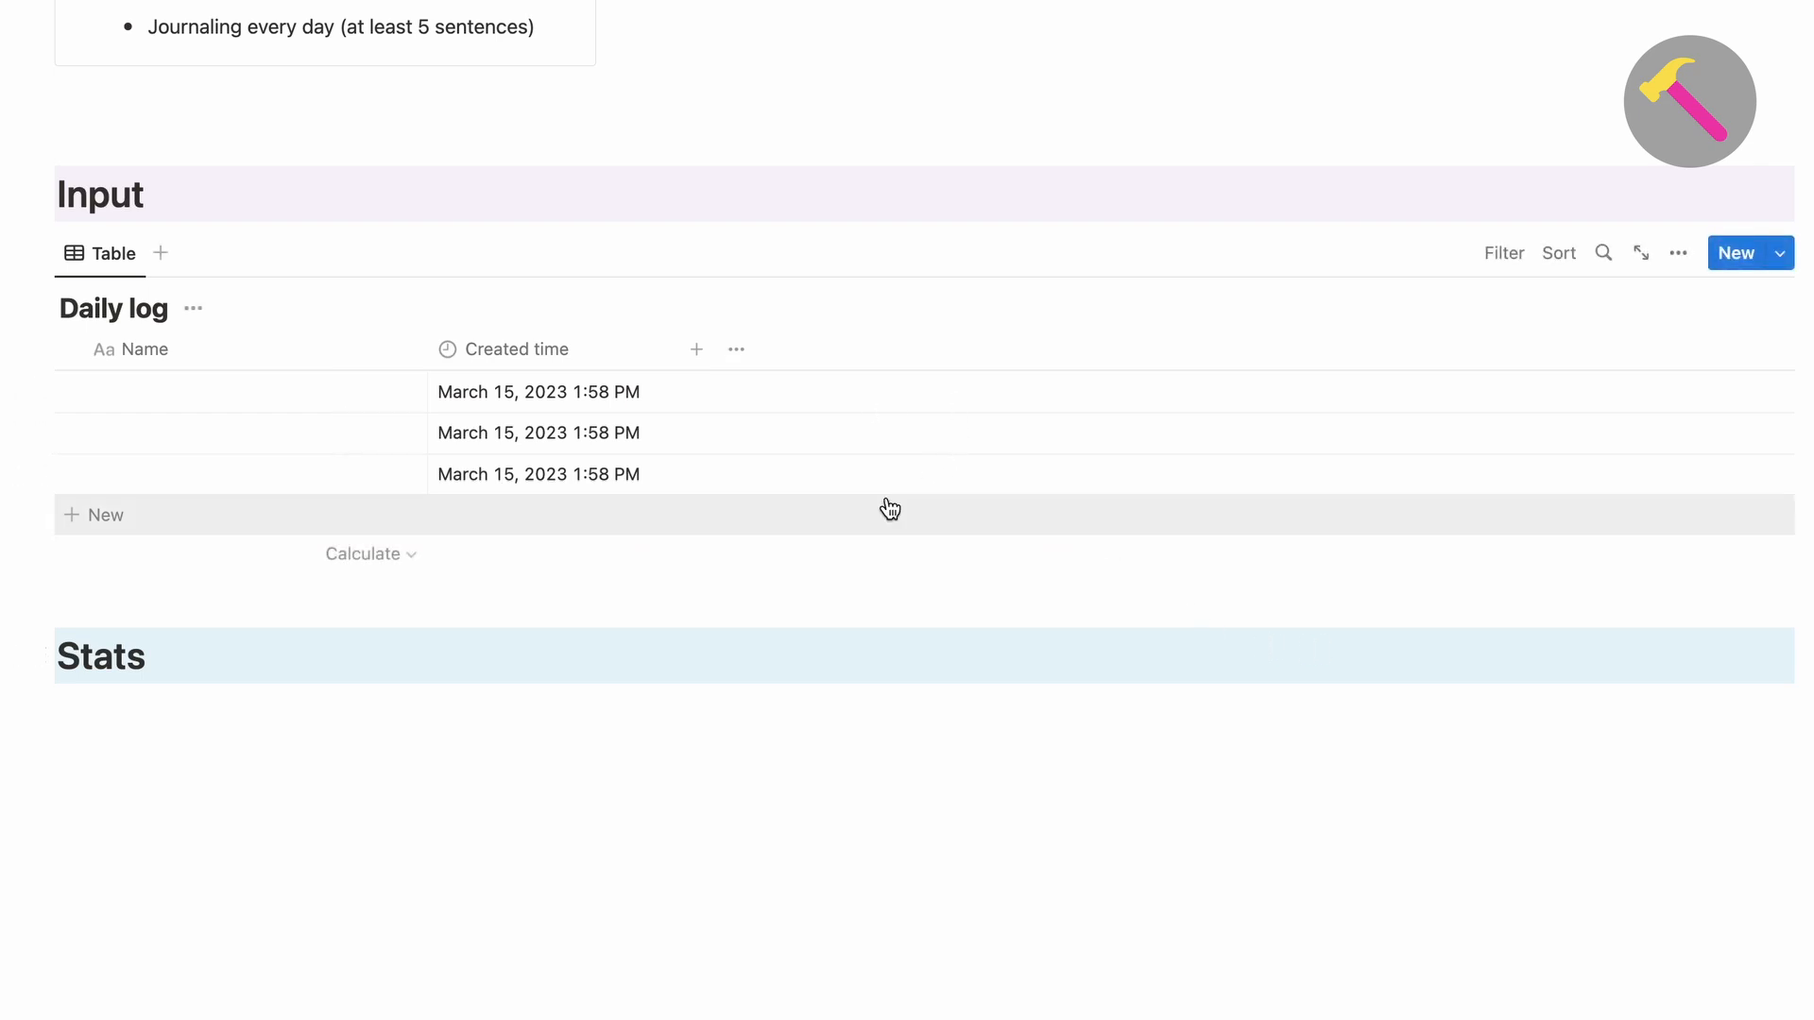
Delete the second and third empty rows of the Daily log table.
left_click(71, 433)
left_click(71, 475)
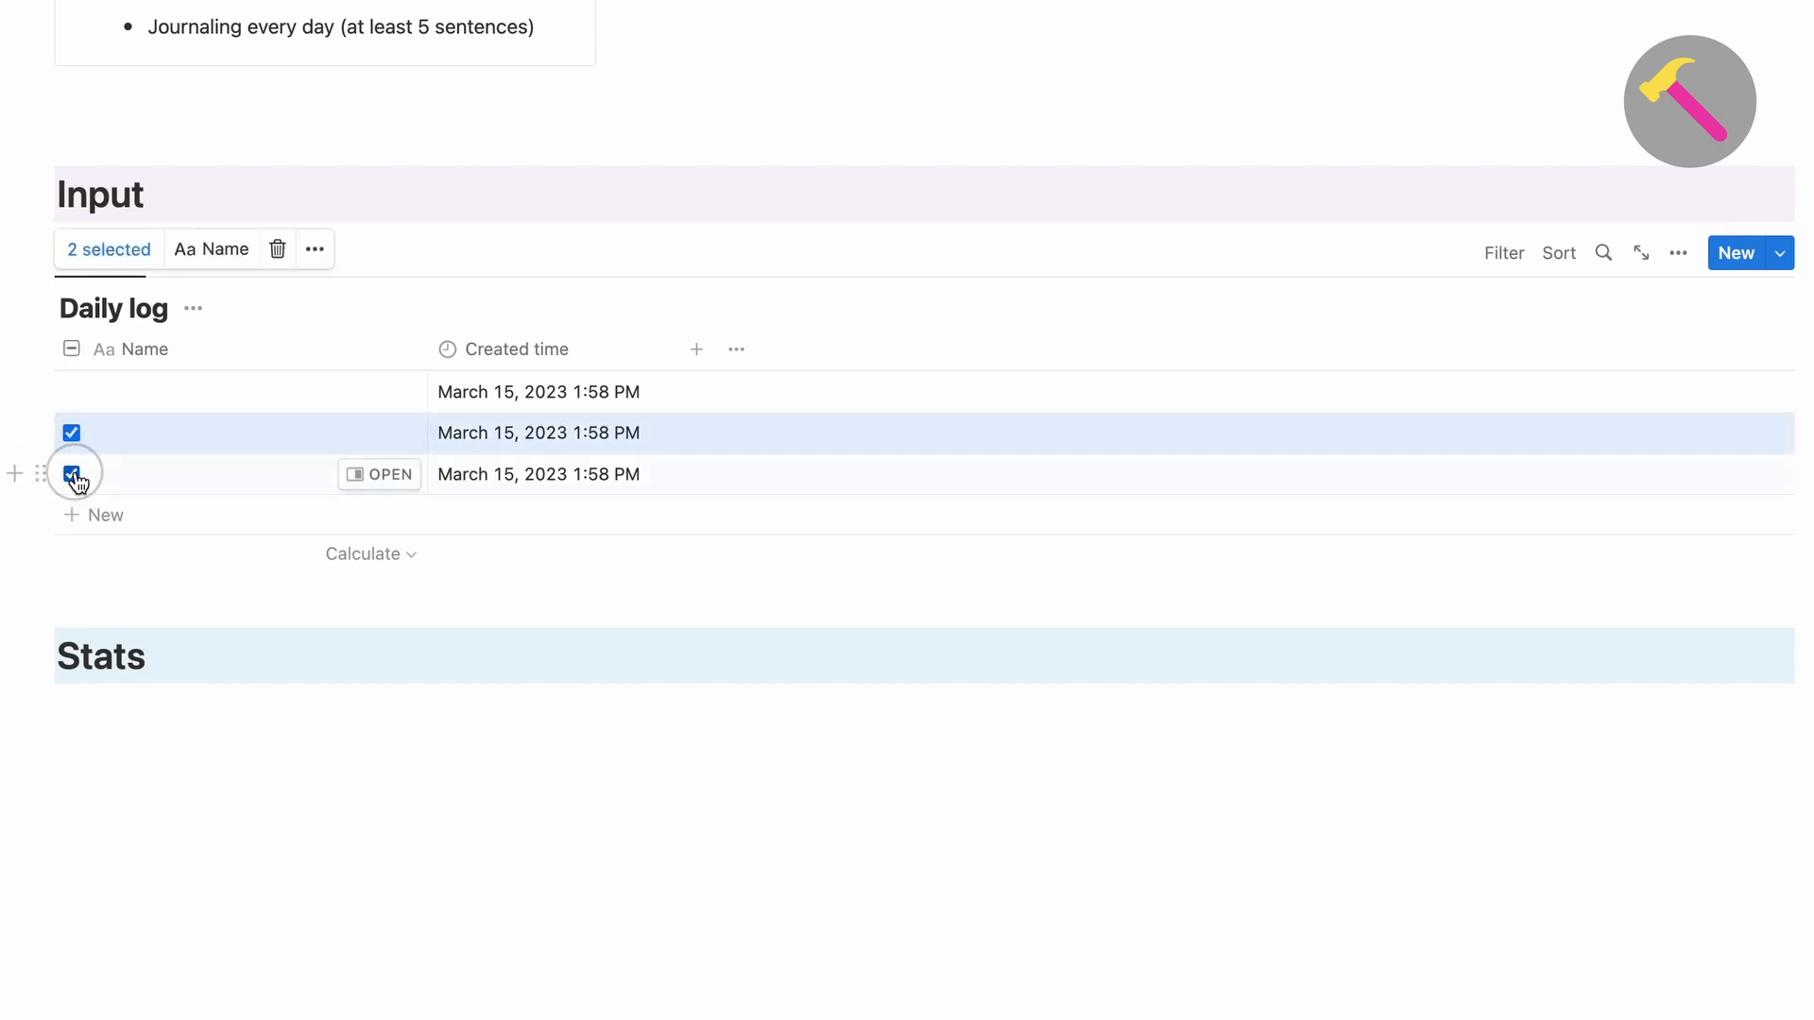
left_click(277, 249)
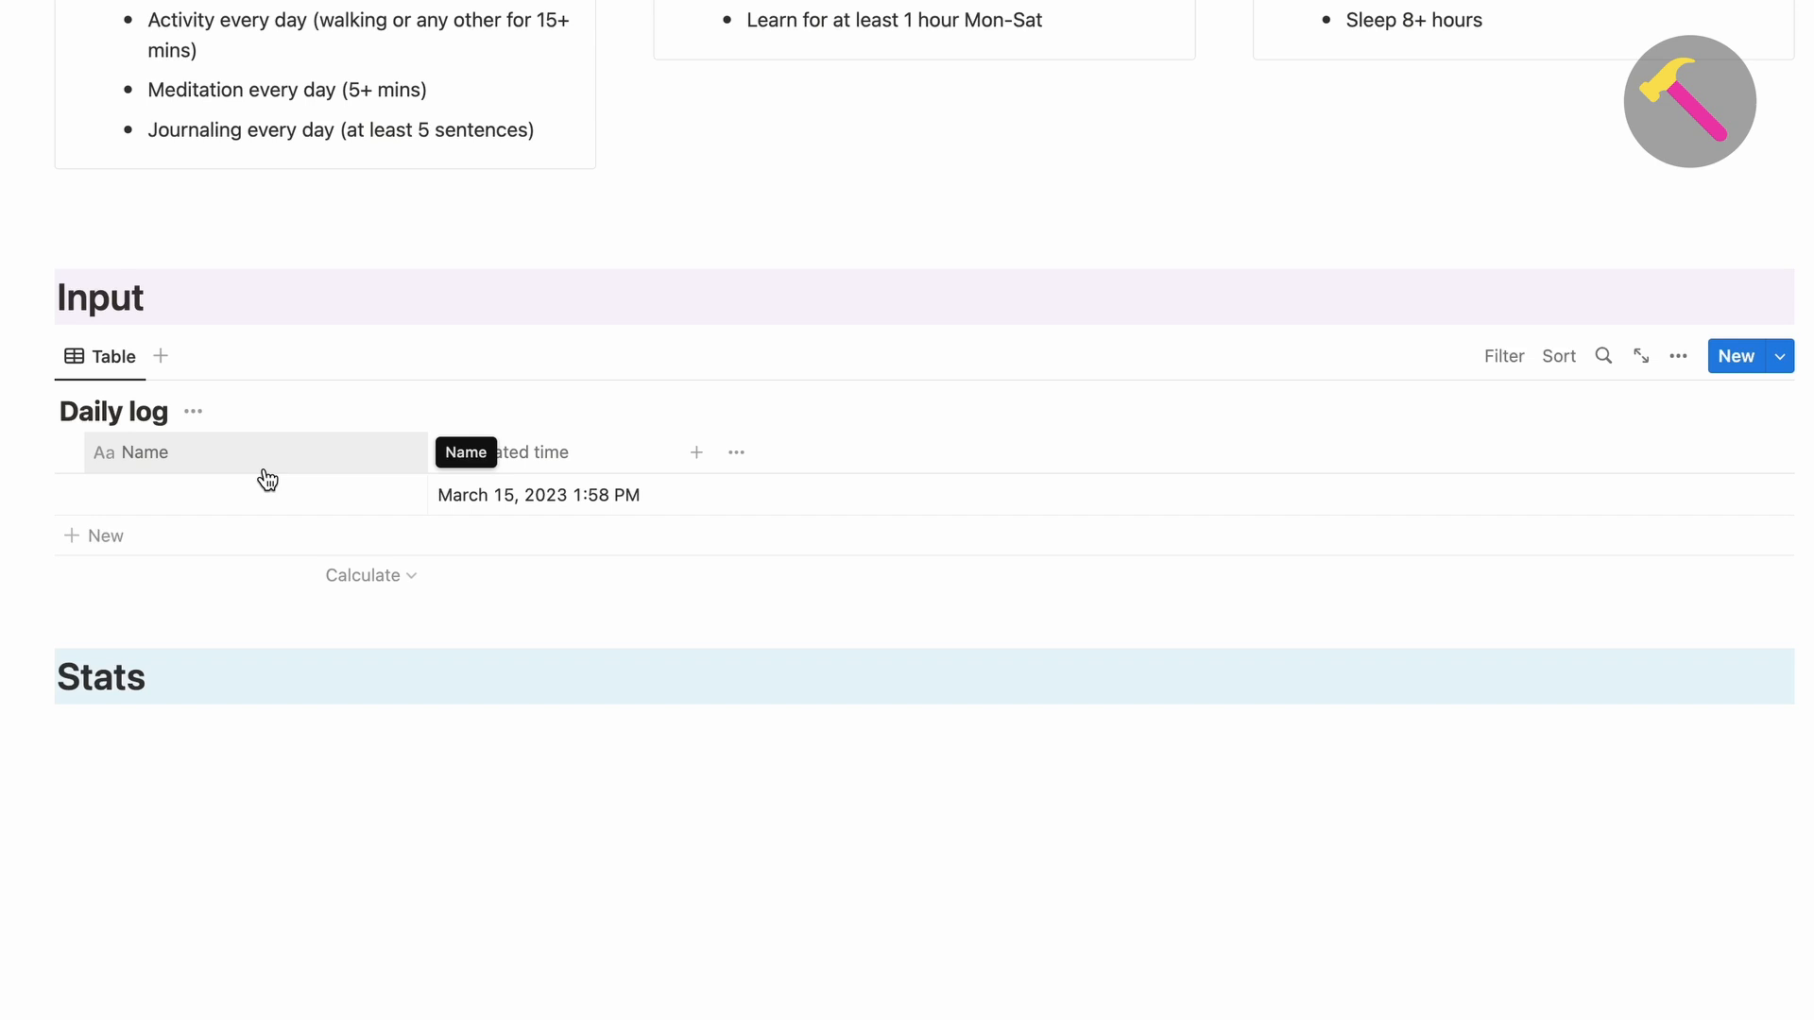
Try the date mentions "March 15" and "Last friday" as the name of the remaining Daily log row.
left_click(308, 494)
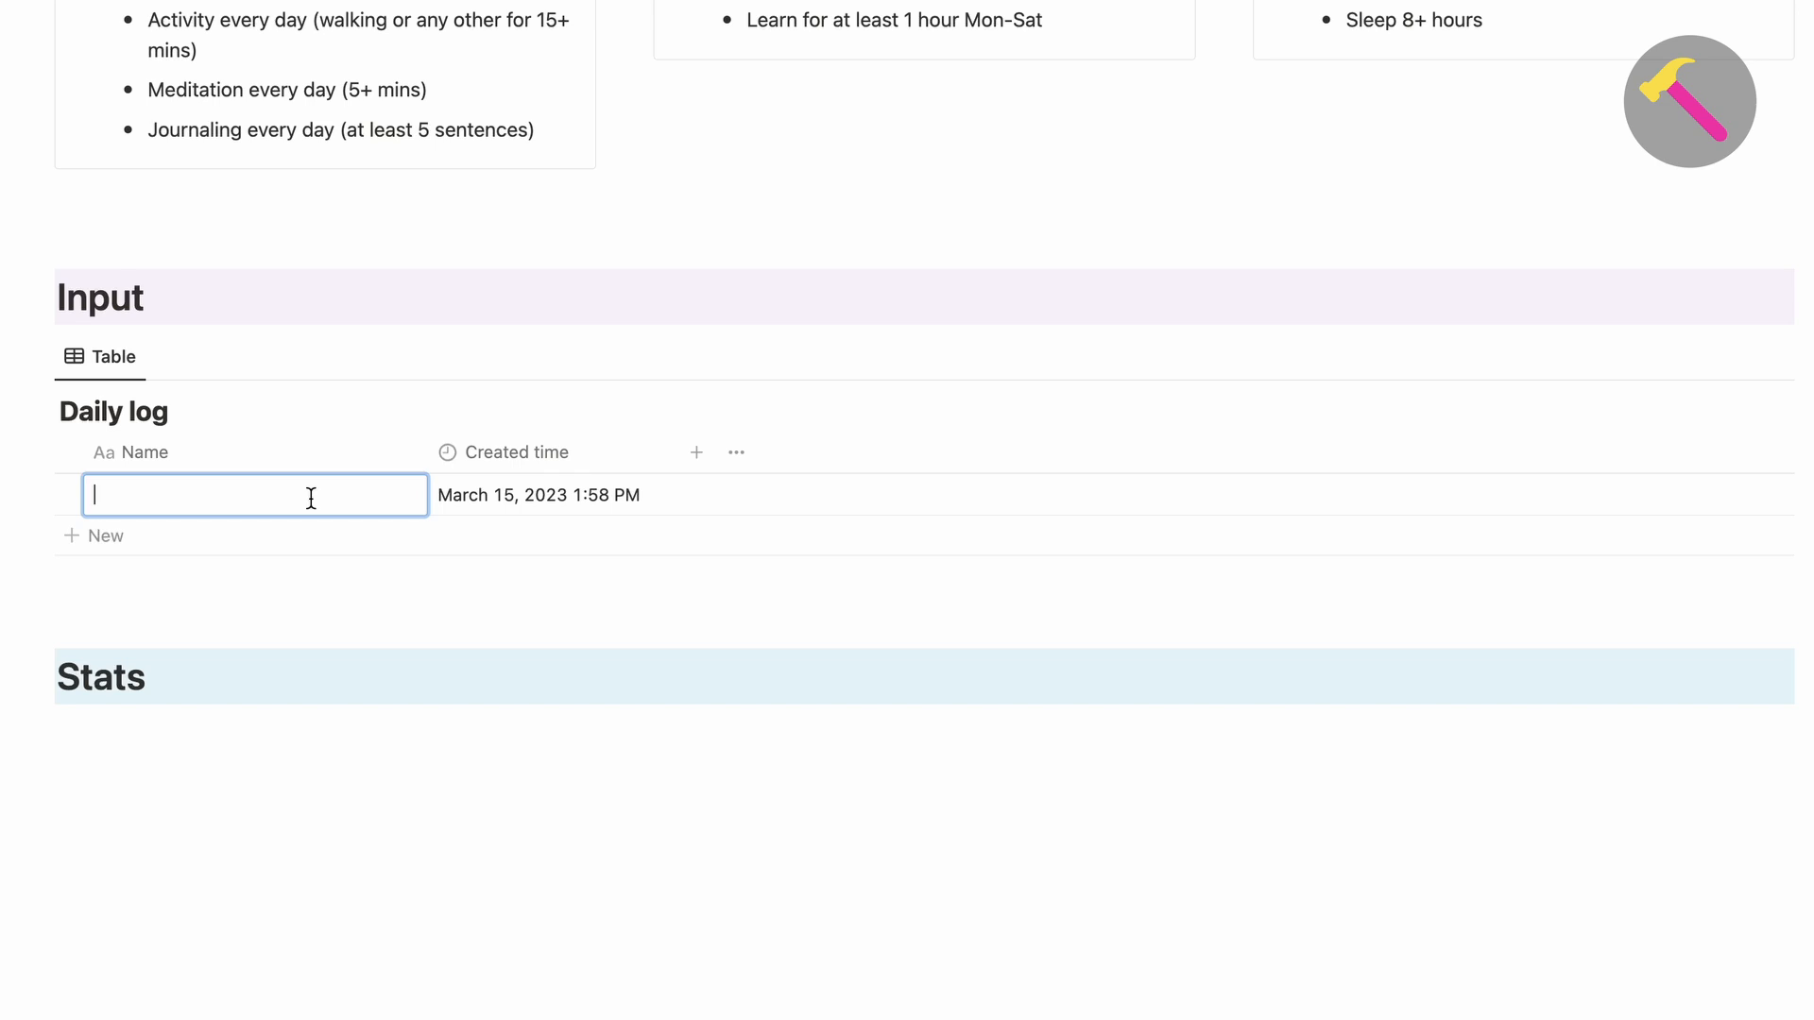
type("@")
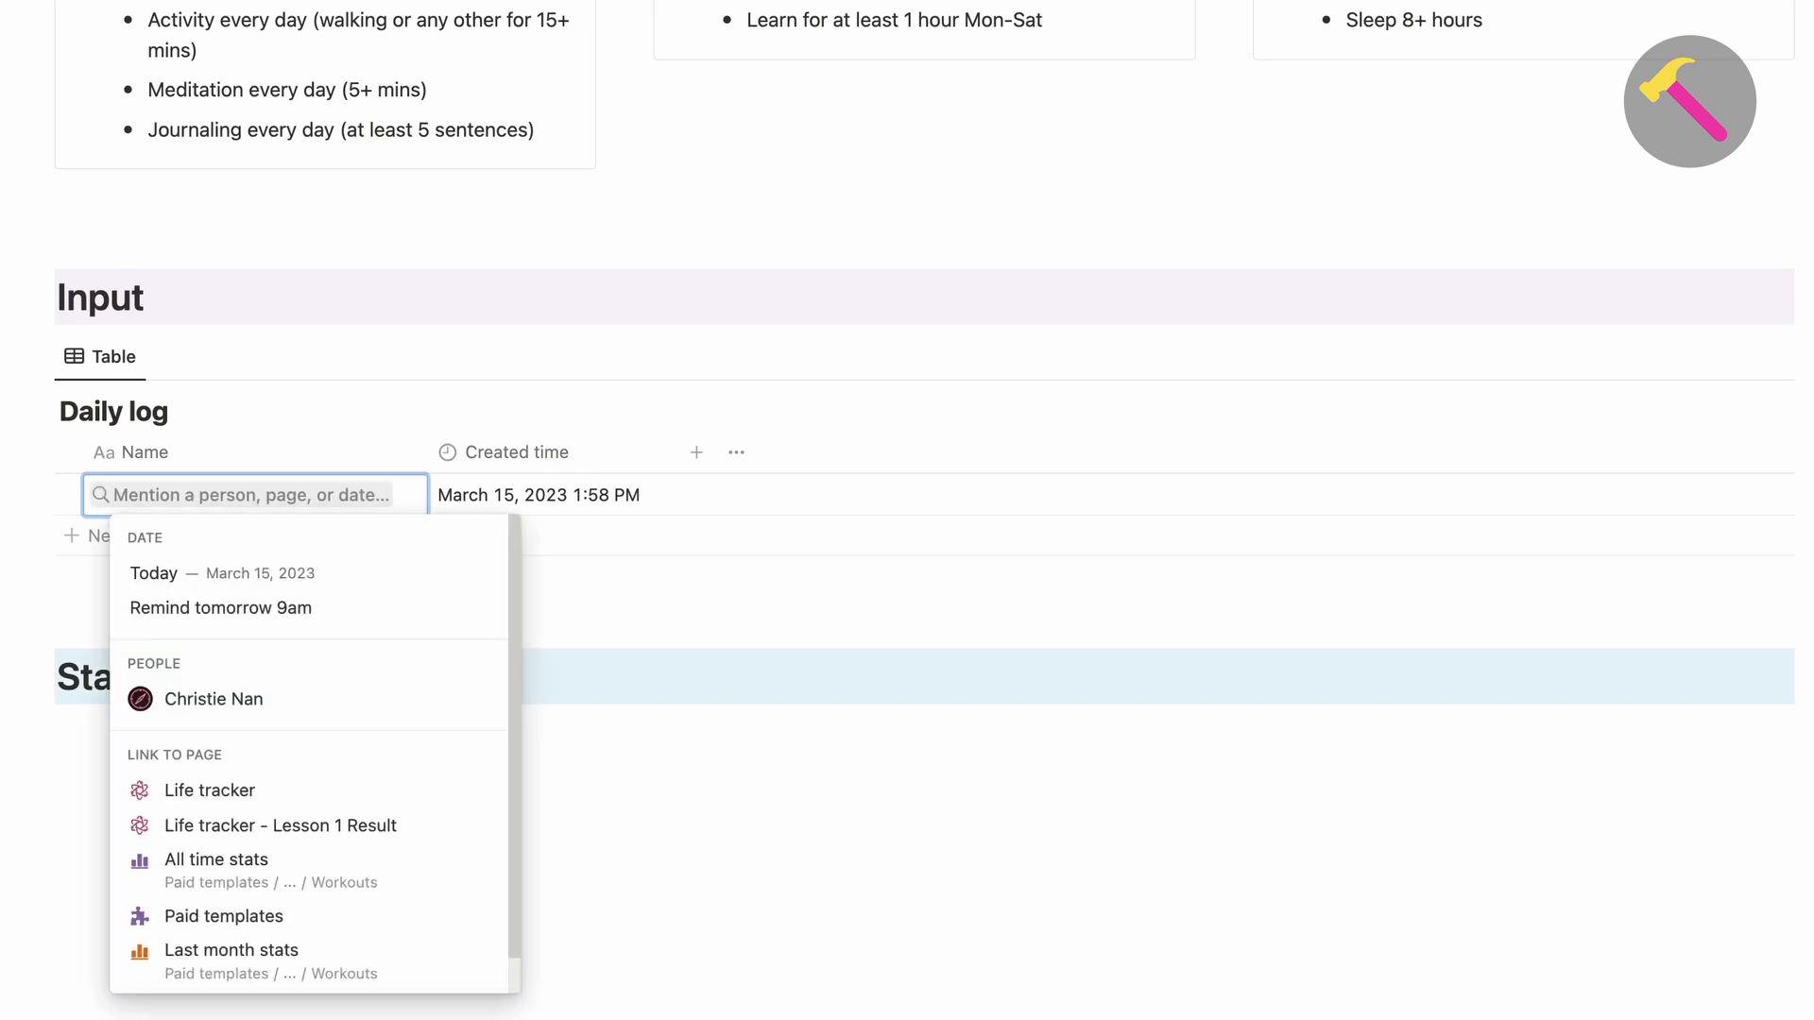
type("March 15")
key("BackSpace")
key("BackSpace")
key("BackSpace")
key("BackSpace")
key("BackSpace")
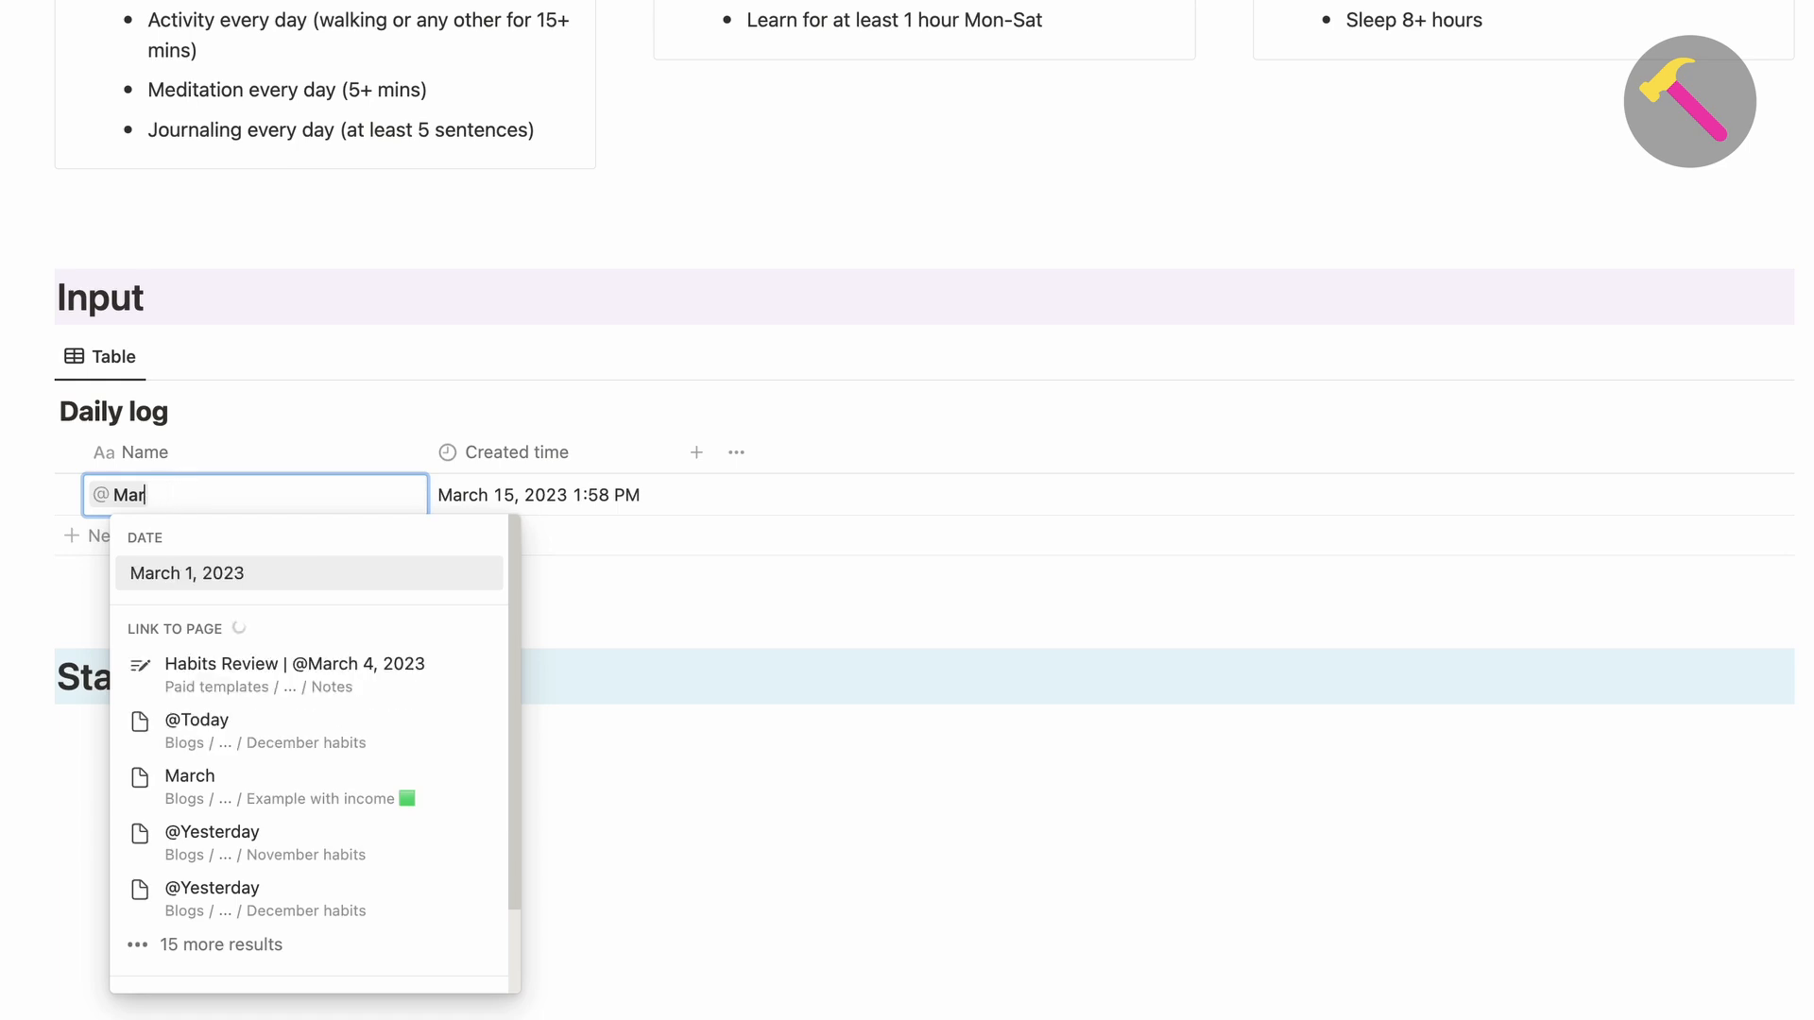
key("BackSpace")
key("BackSpace")
key("BackSpace")
type("Last fri")
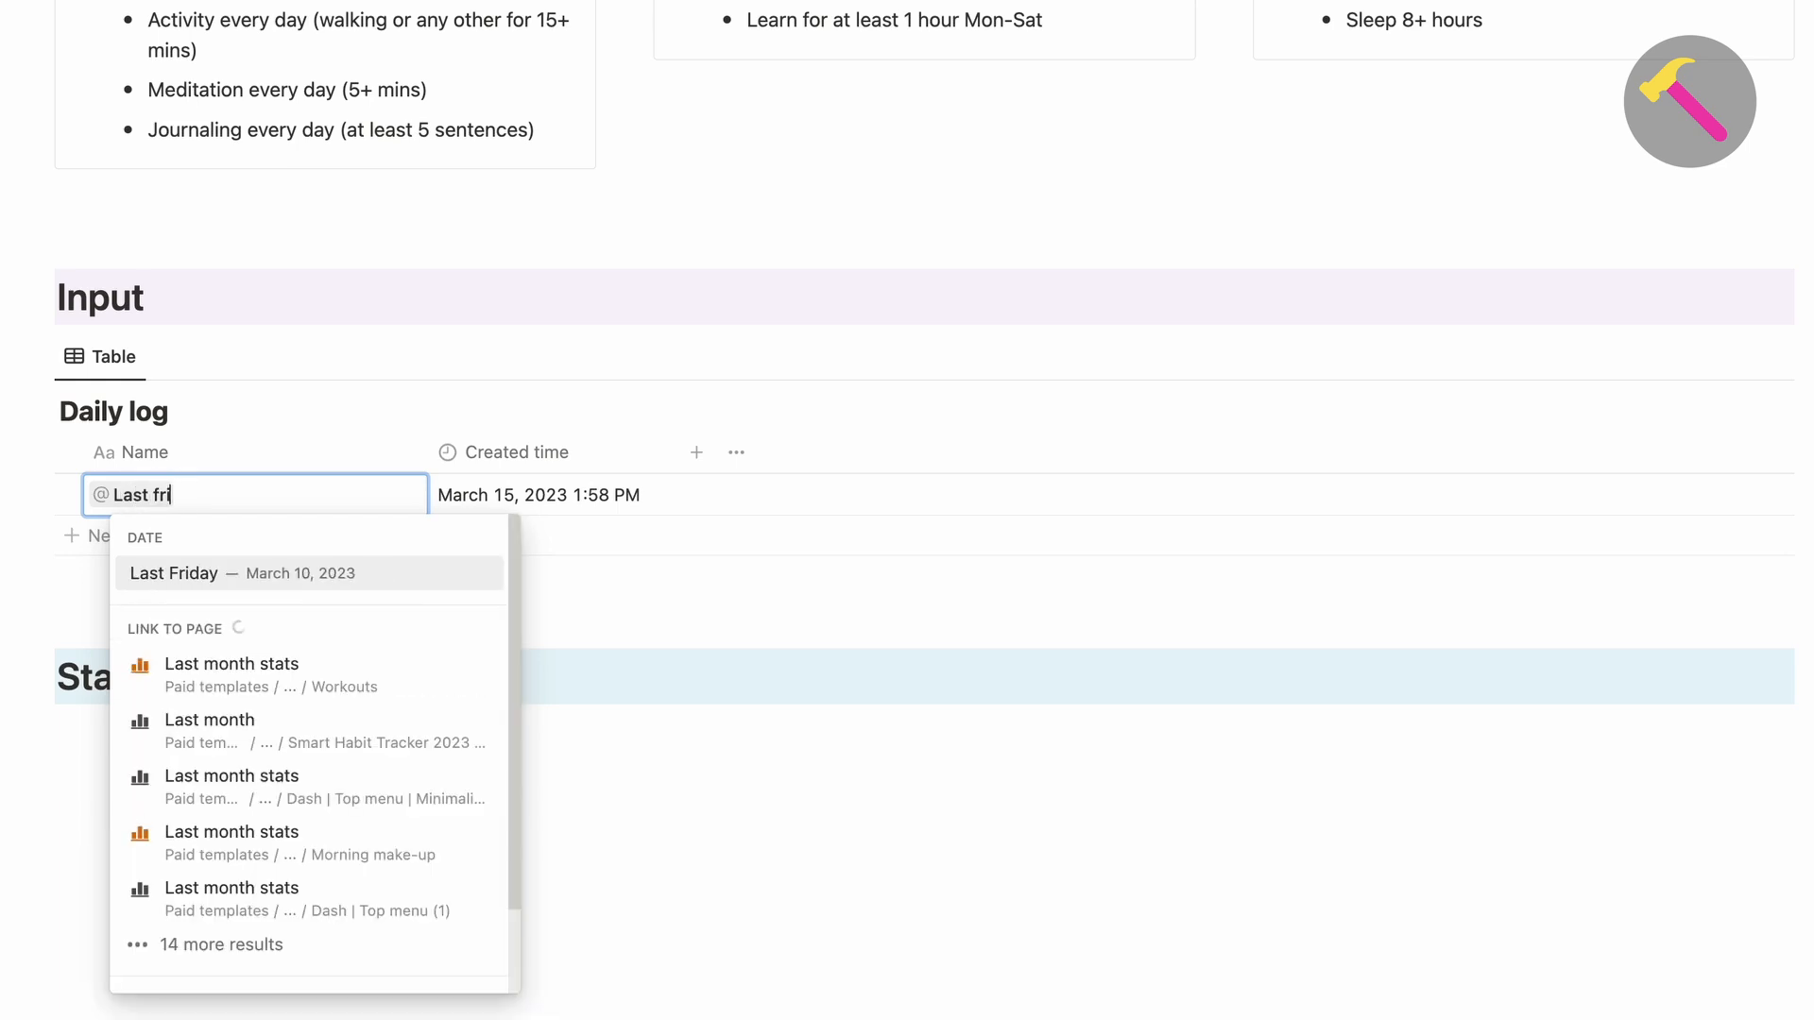
type("day")
key("super+a")
type("To")
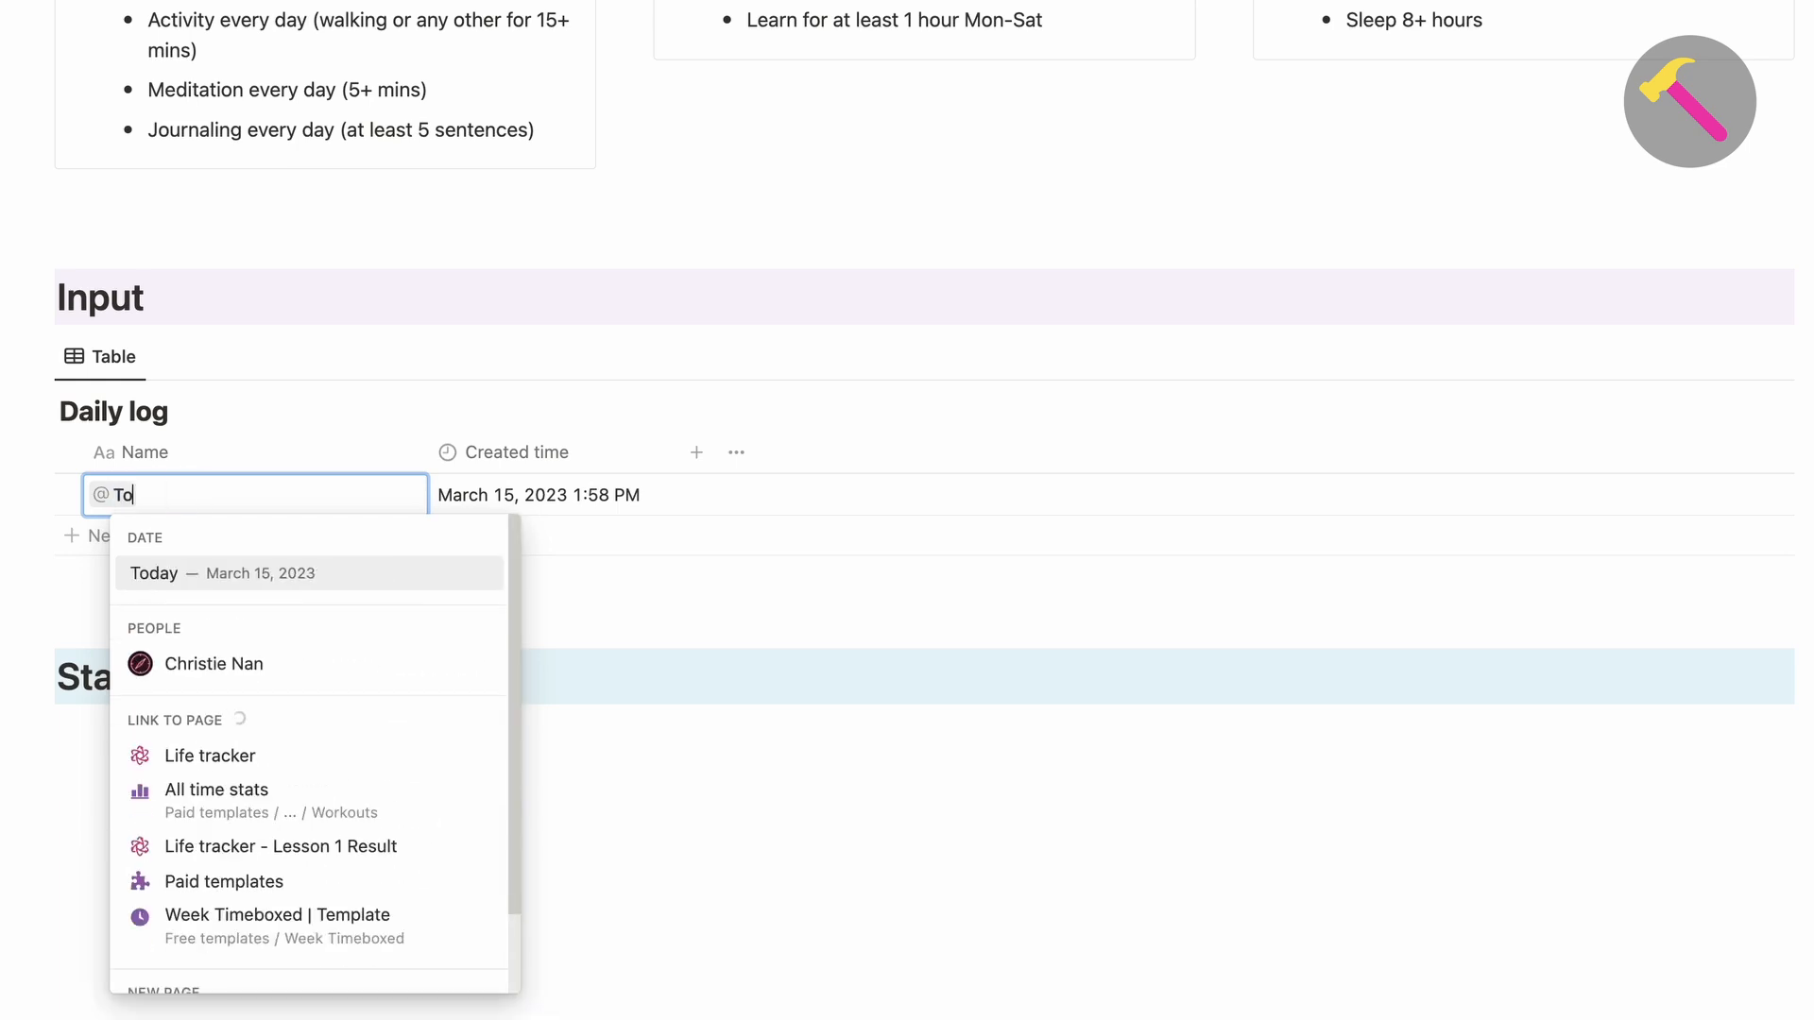
type("day")
left_click(245, 573)
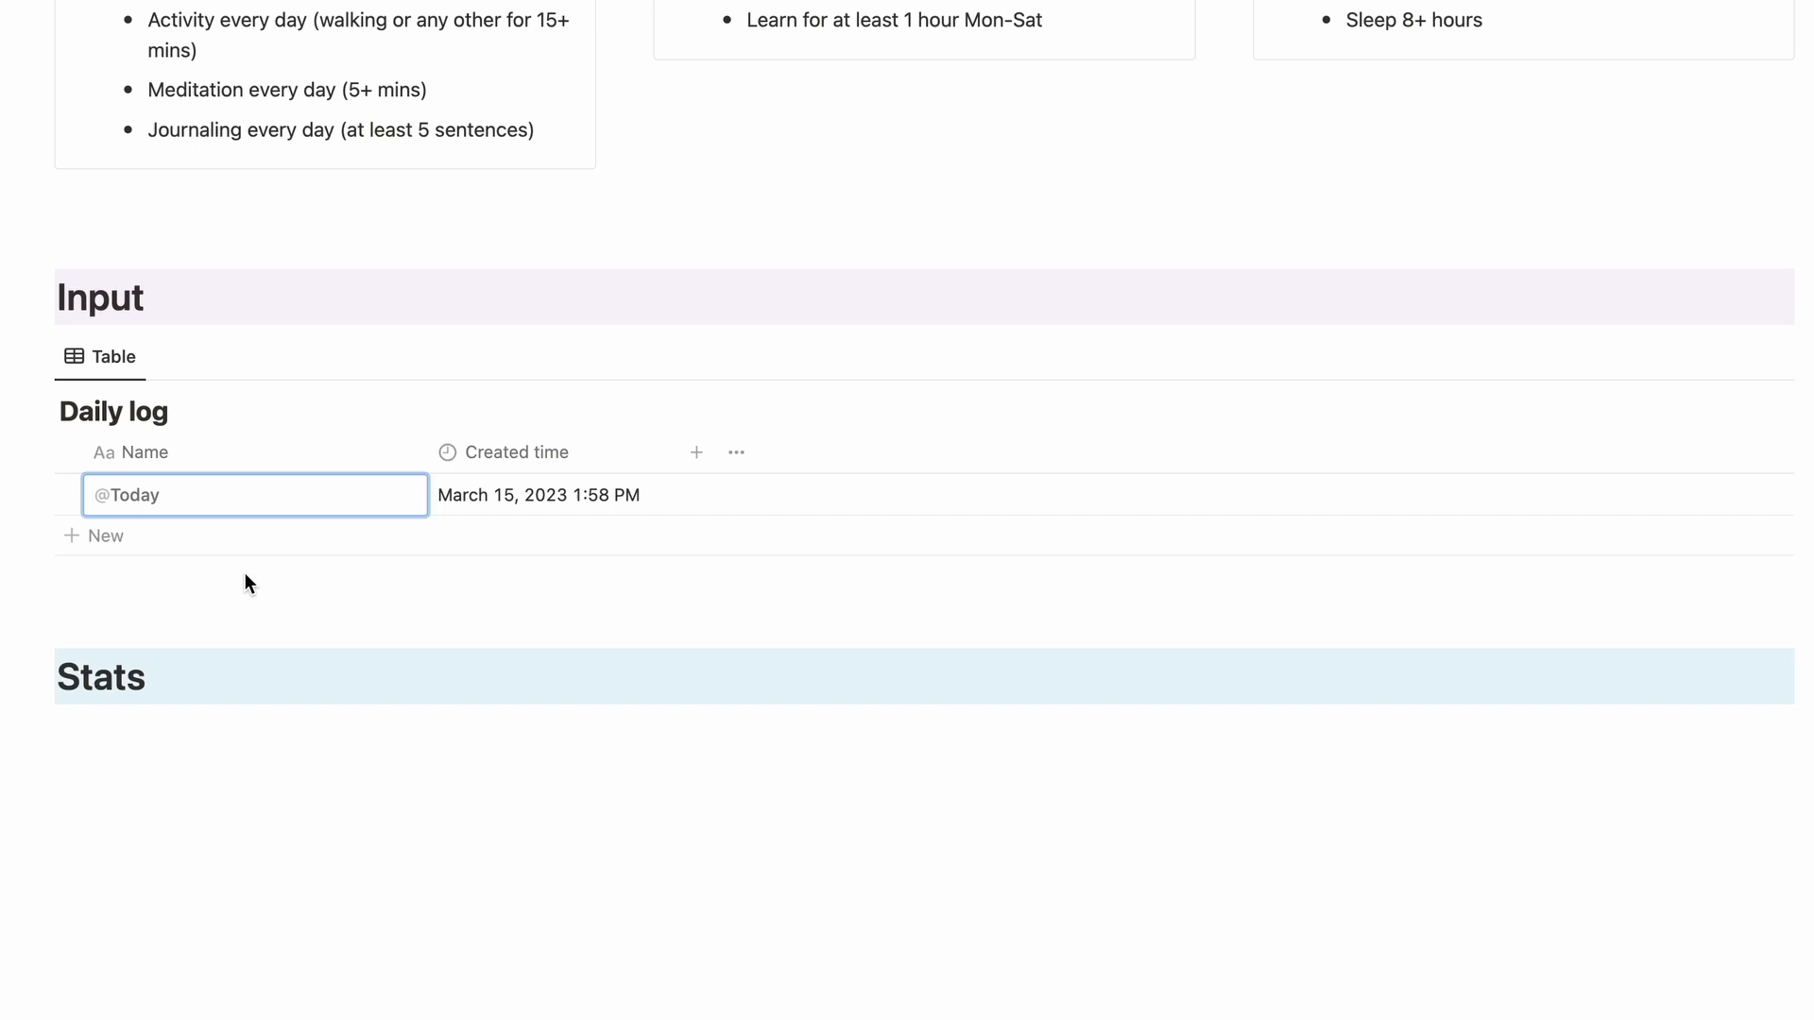
key("Escape")
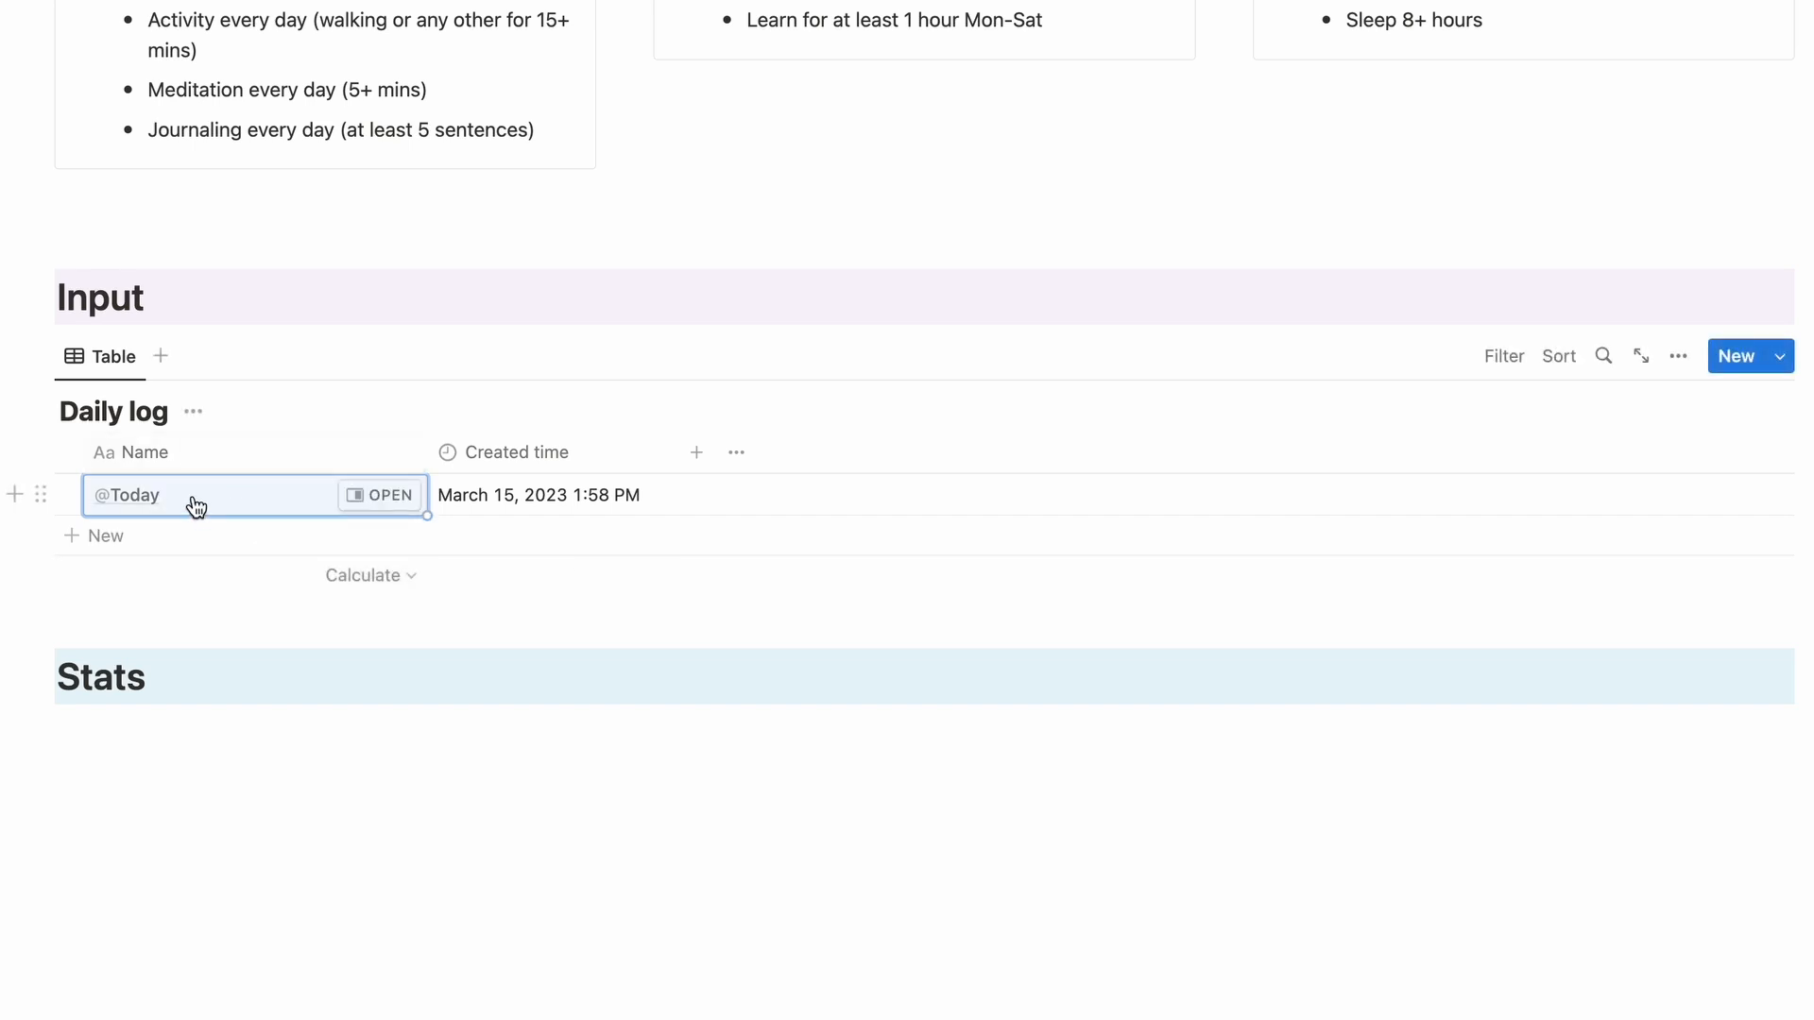
left_click(192, 820)
type("T")
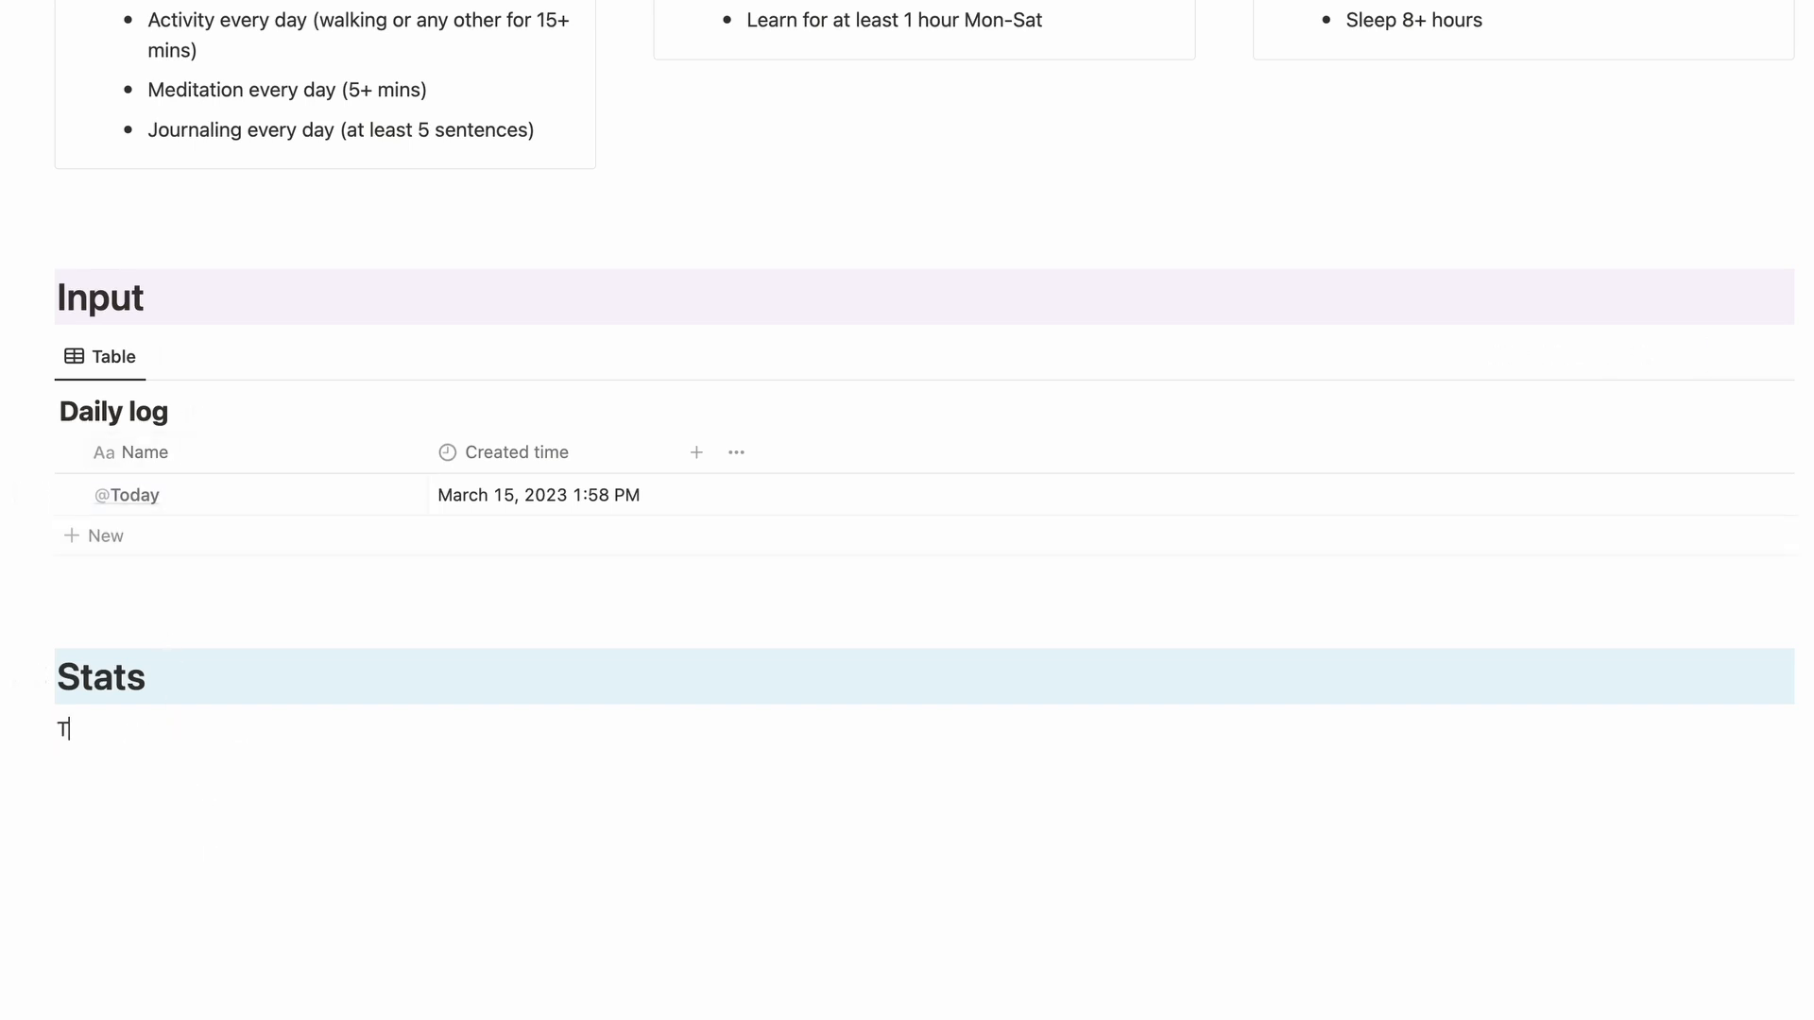
type("ext @Today")
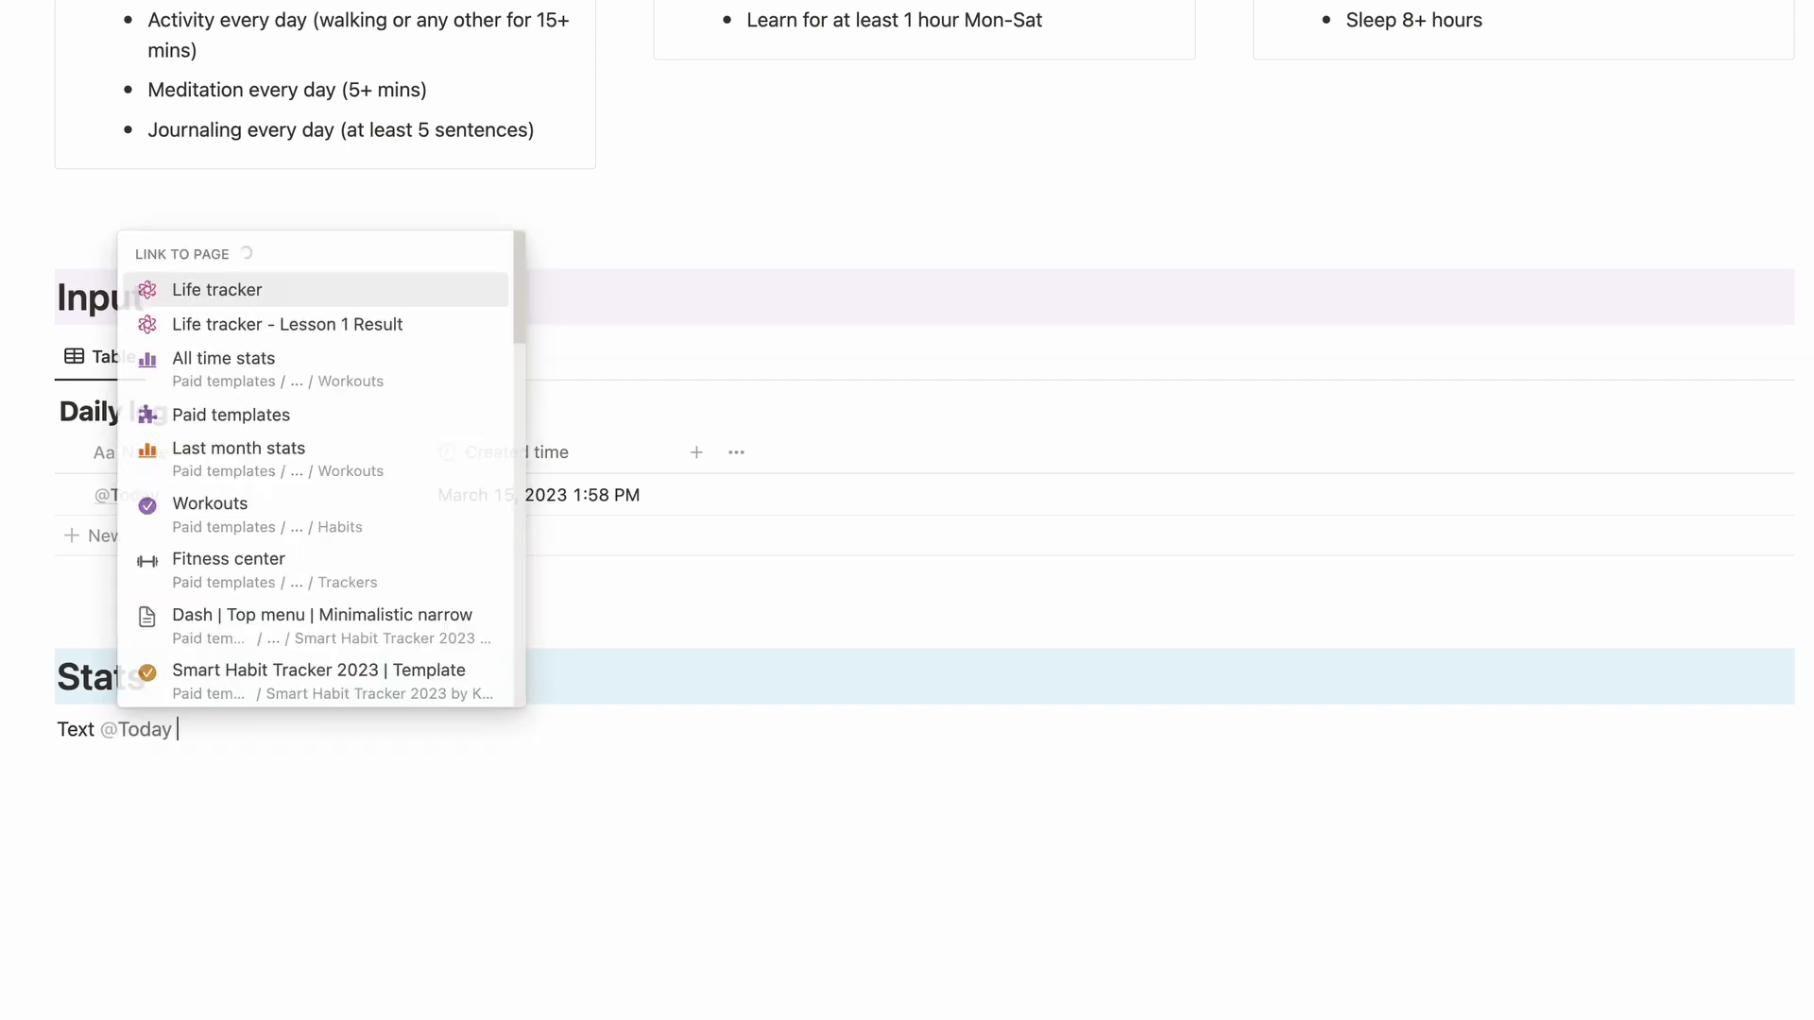
key("Return")
left_click(141, 733)
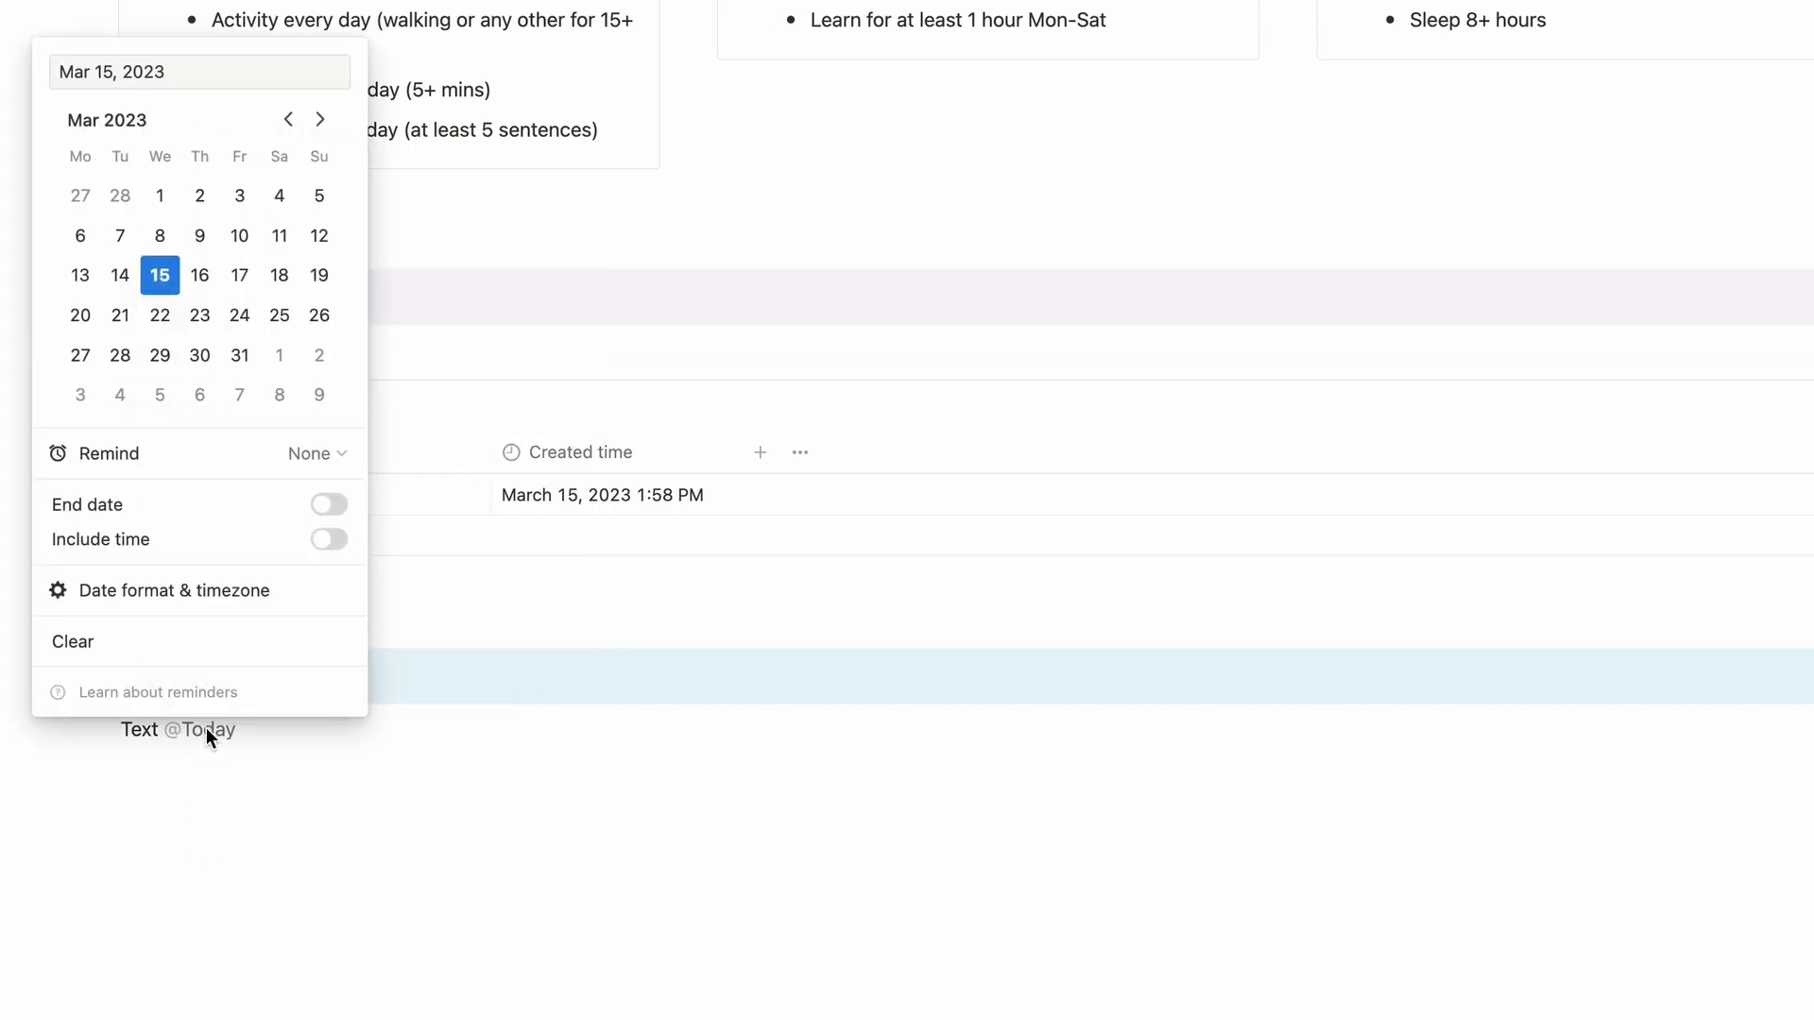
left_click(316, 454)
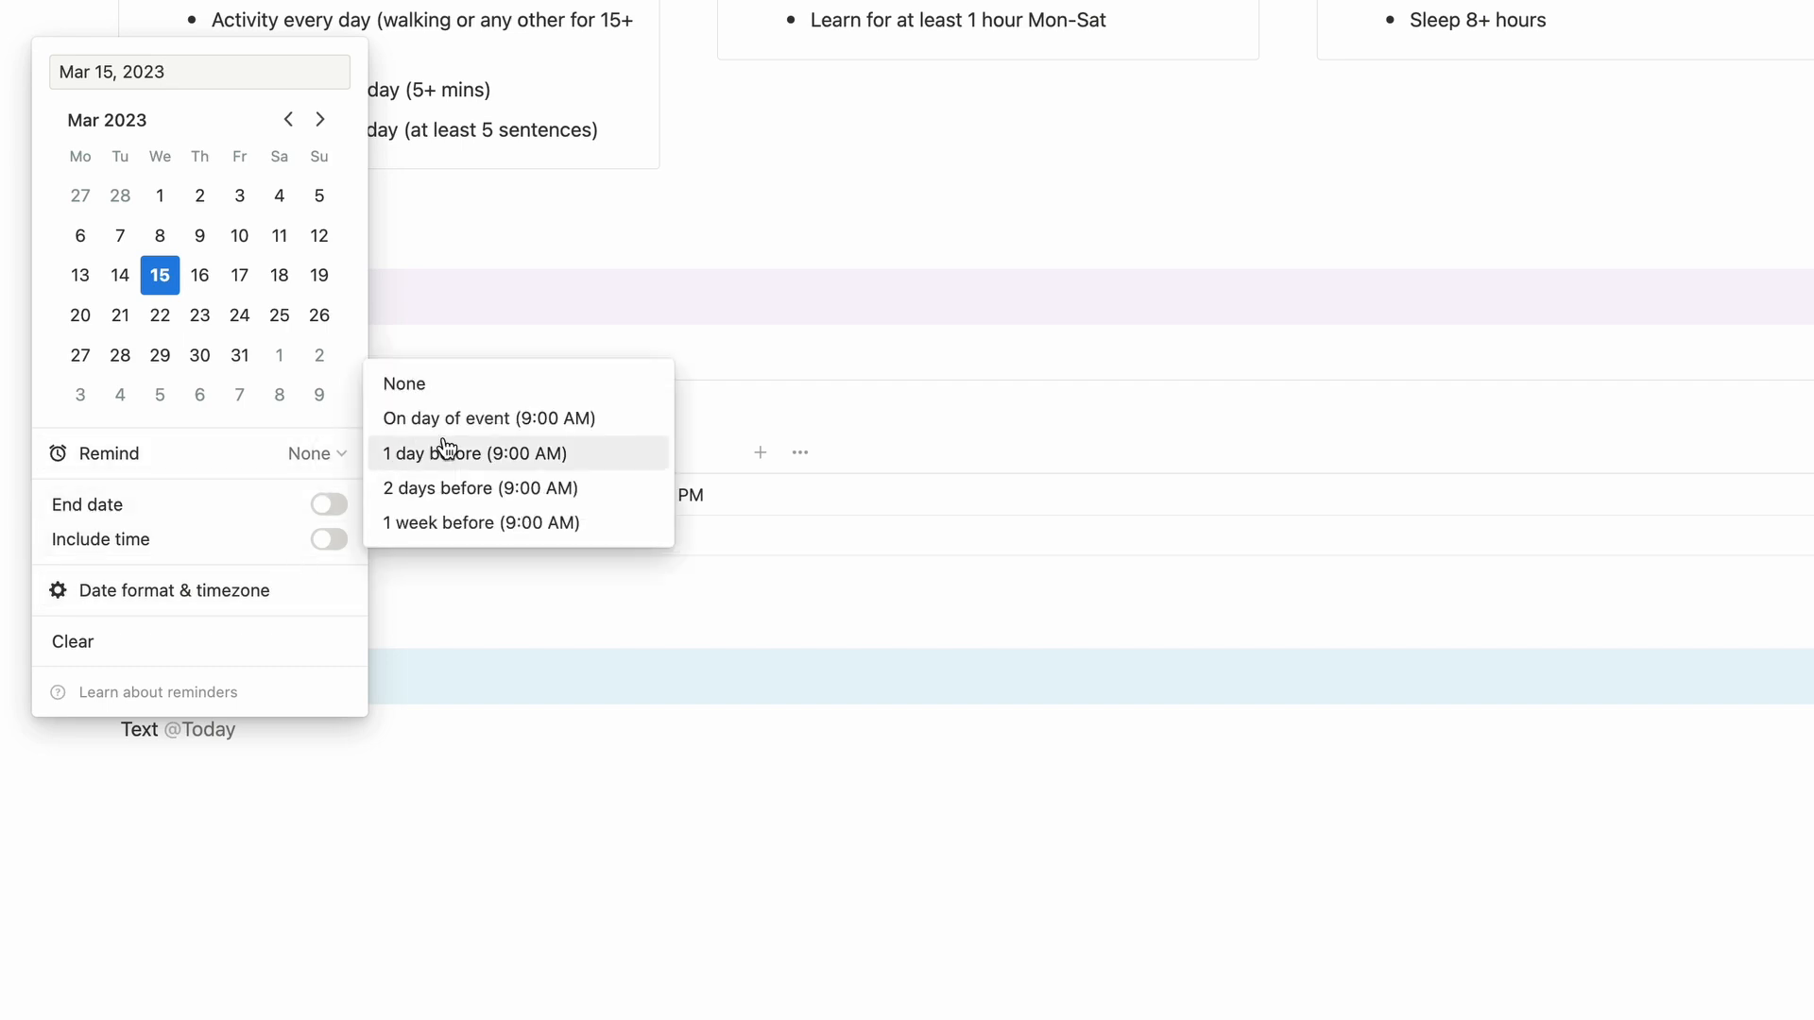
left_click(608, 417)
left_click(421, 718)
Delete the test line with the date mention below the Stats heading.
key("super+shift+Left")
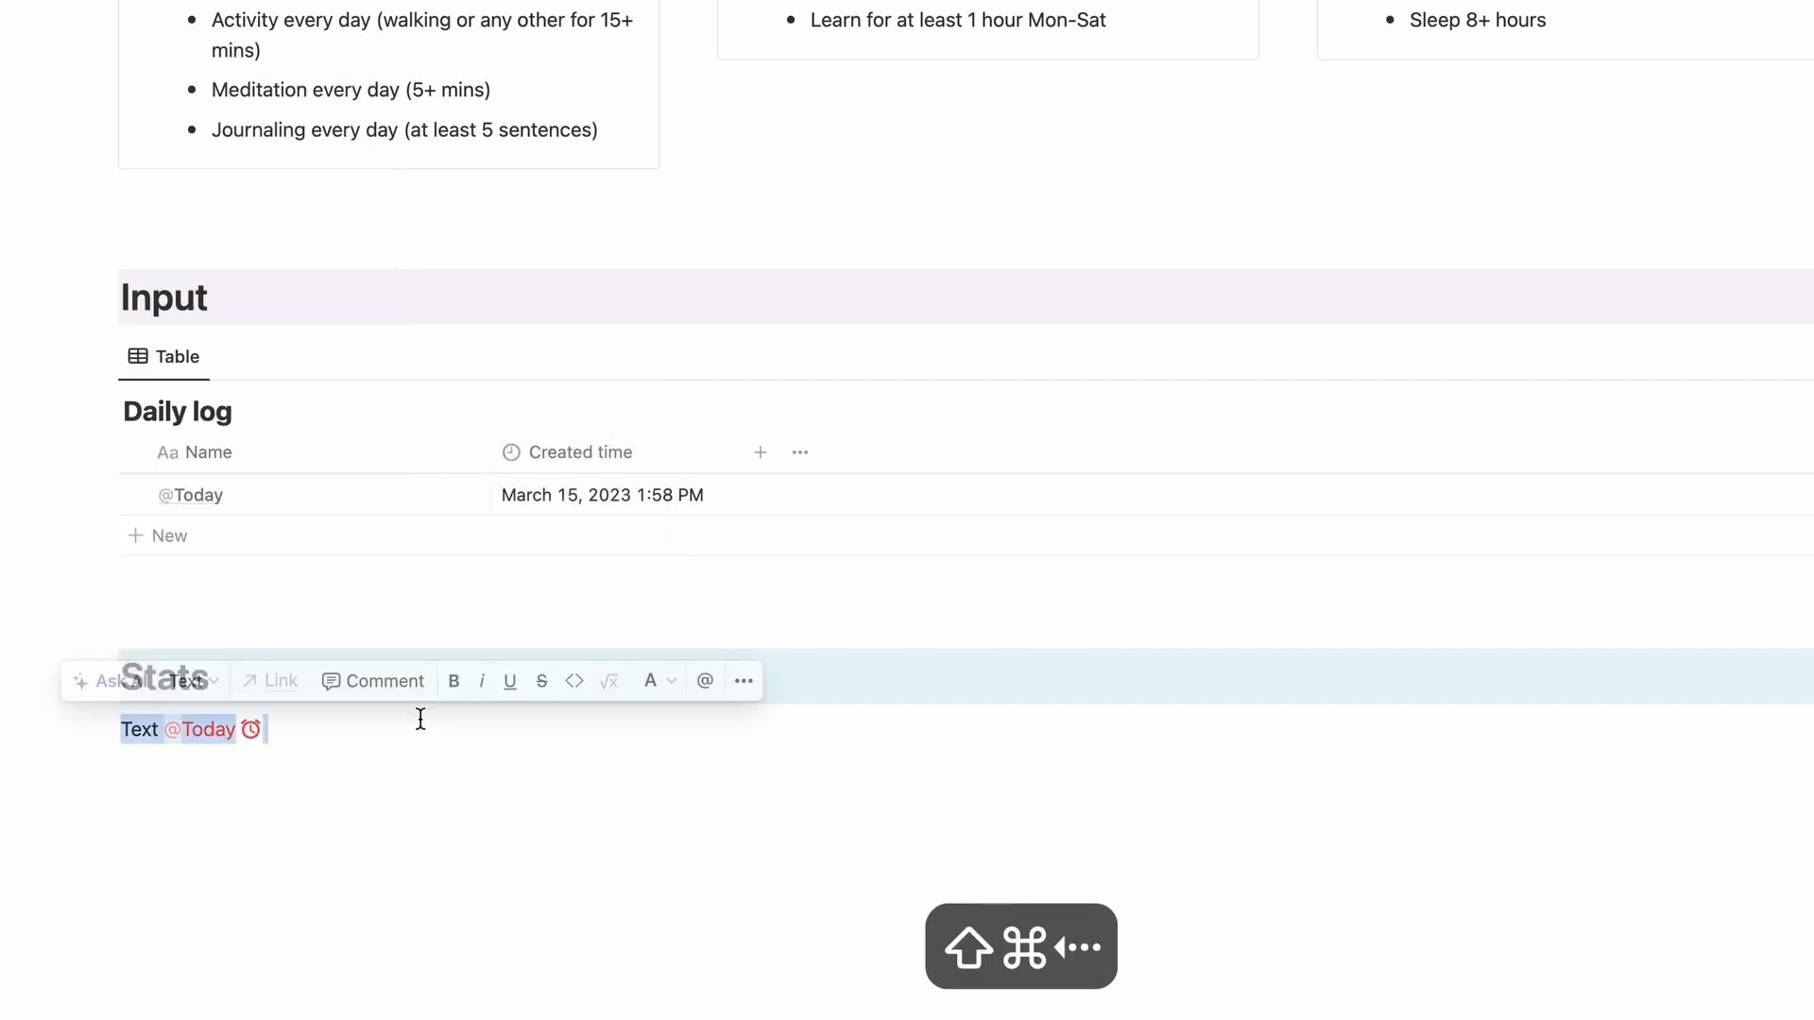
key("BackSpace")
key("BackSpace")
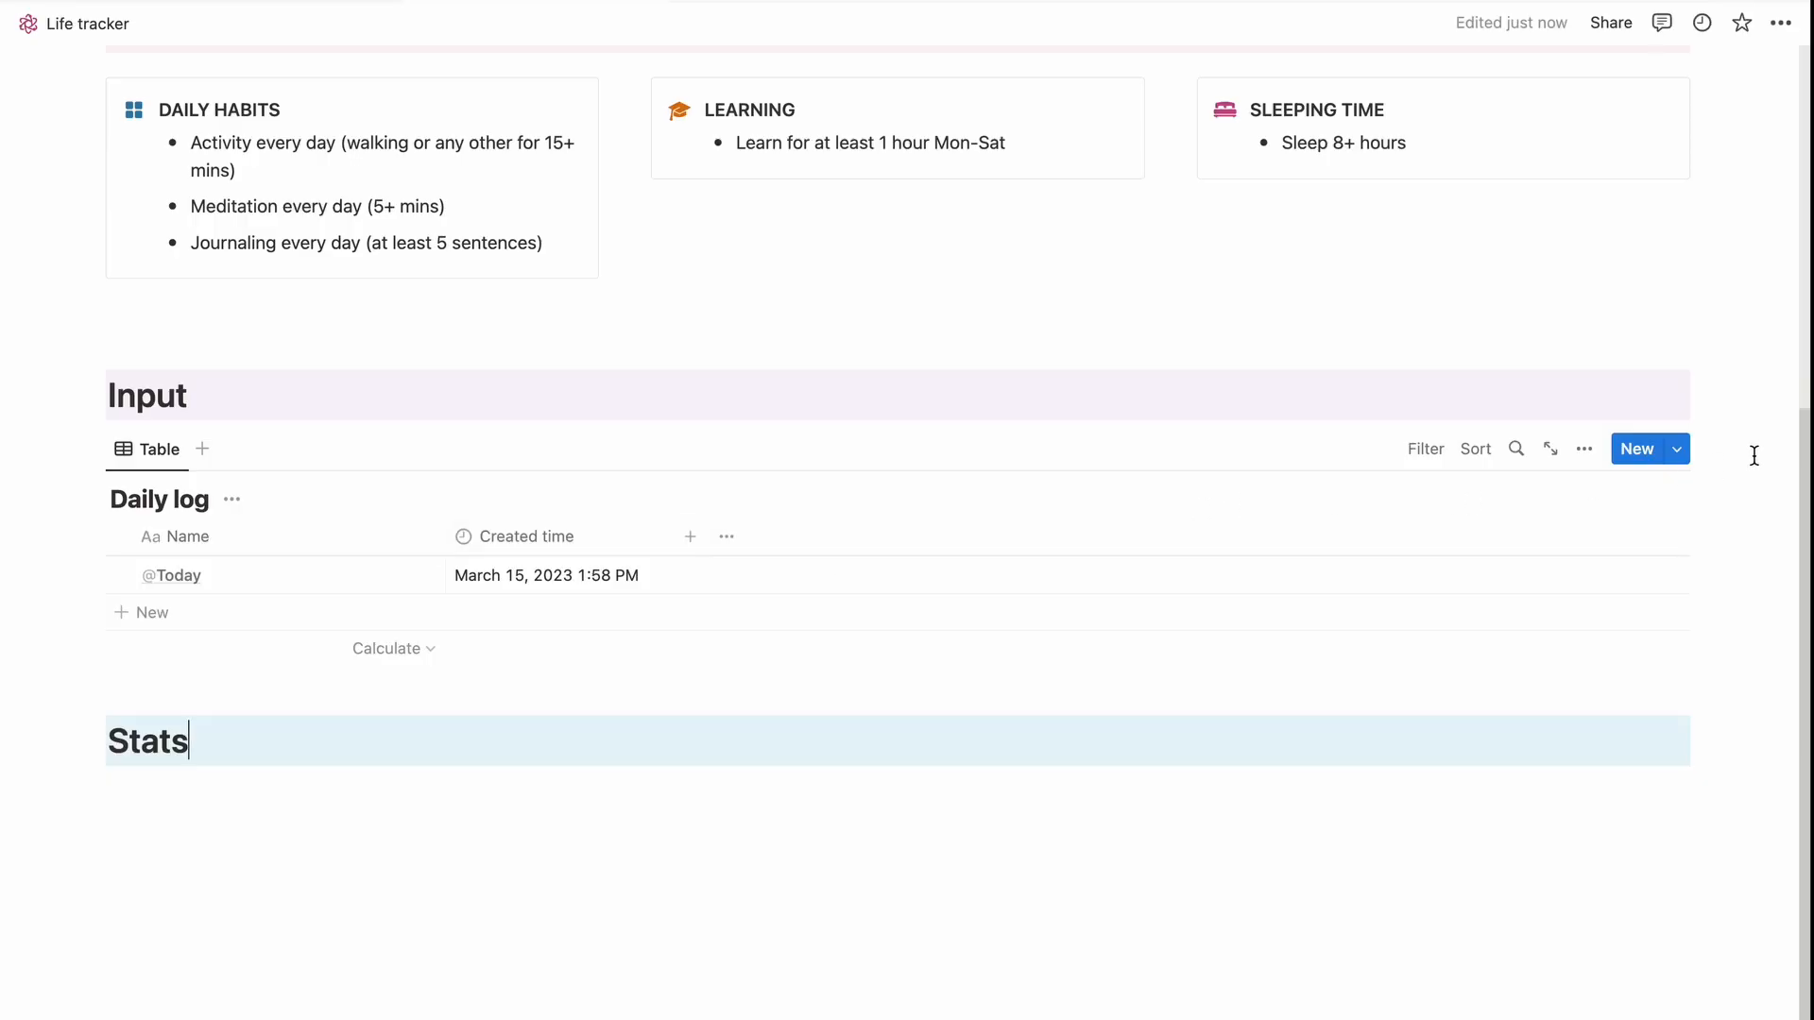
left_click(1679, 449)
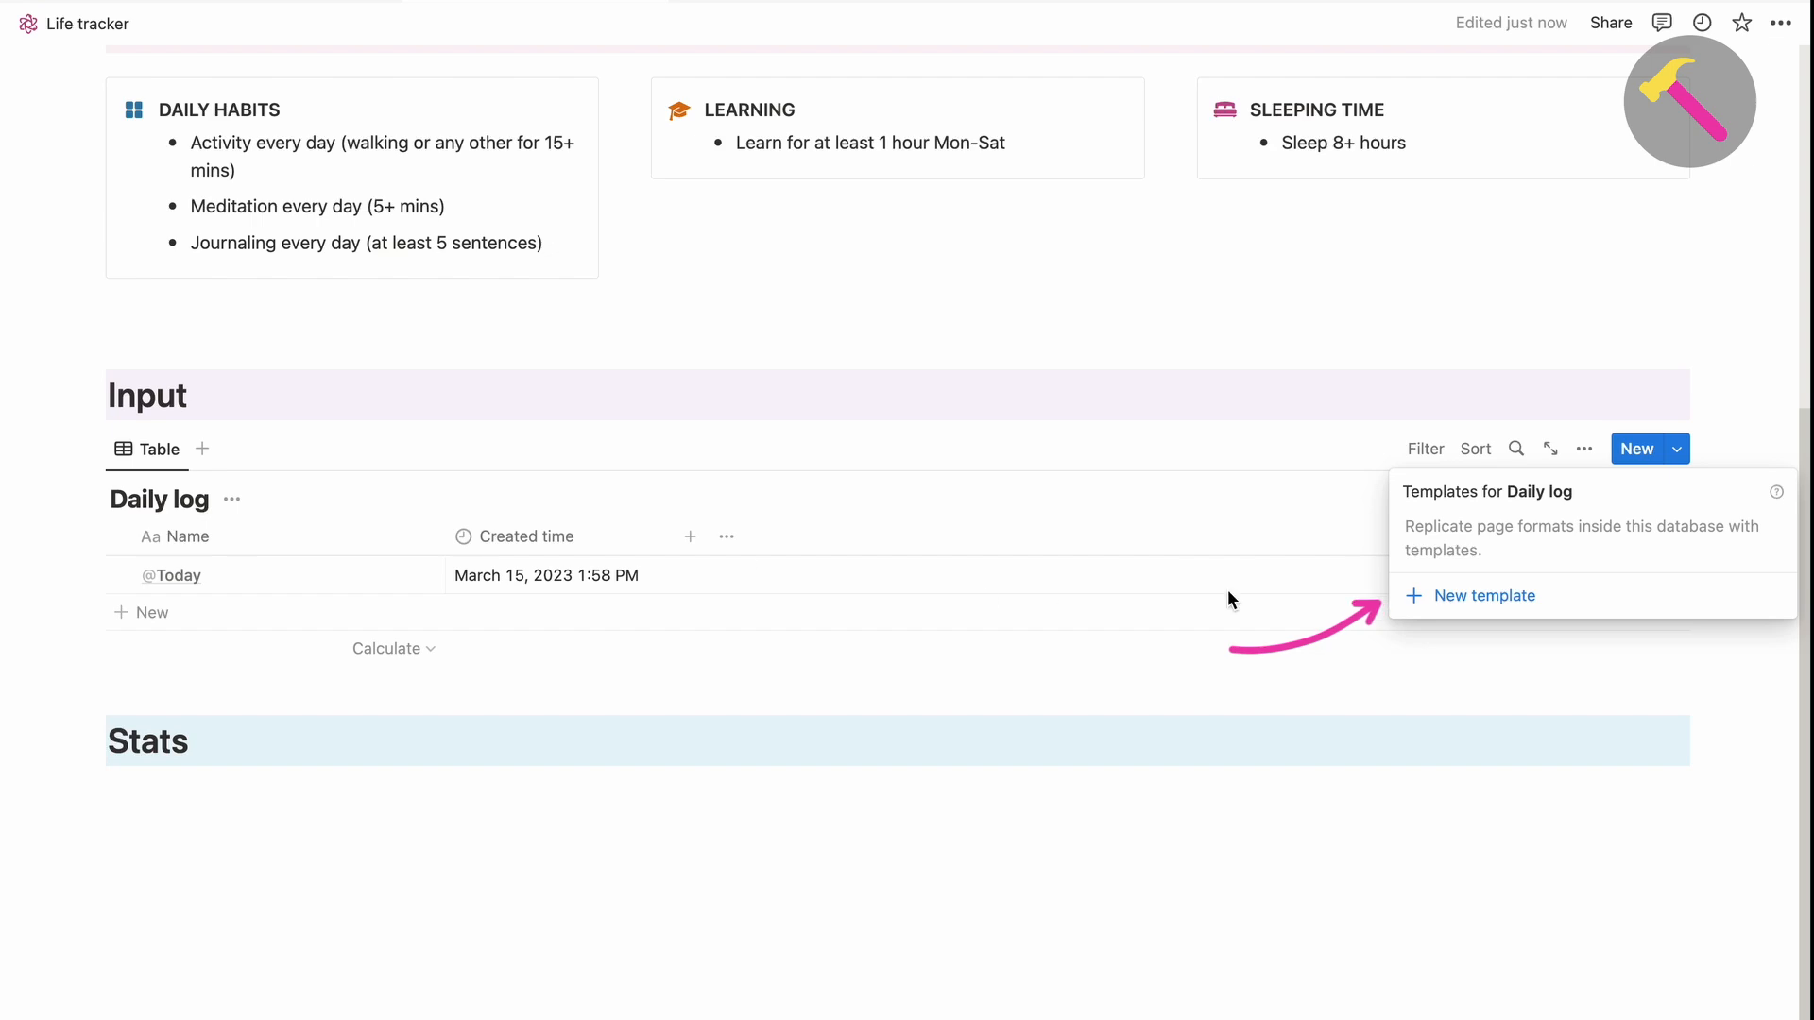
left_click(1467, 597)
type("@")
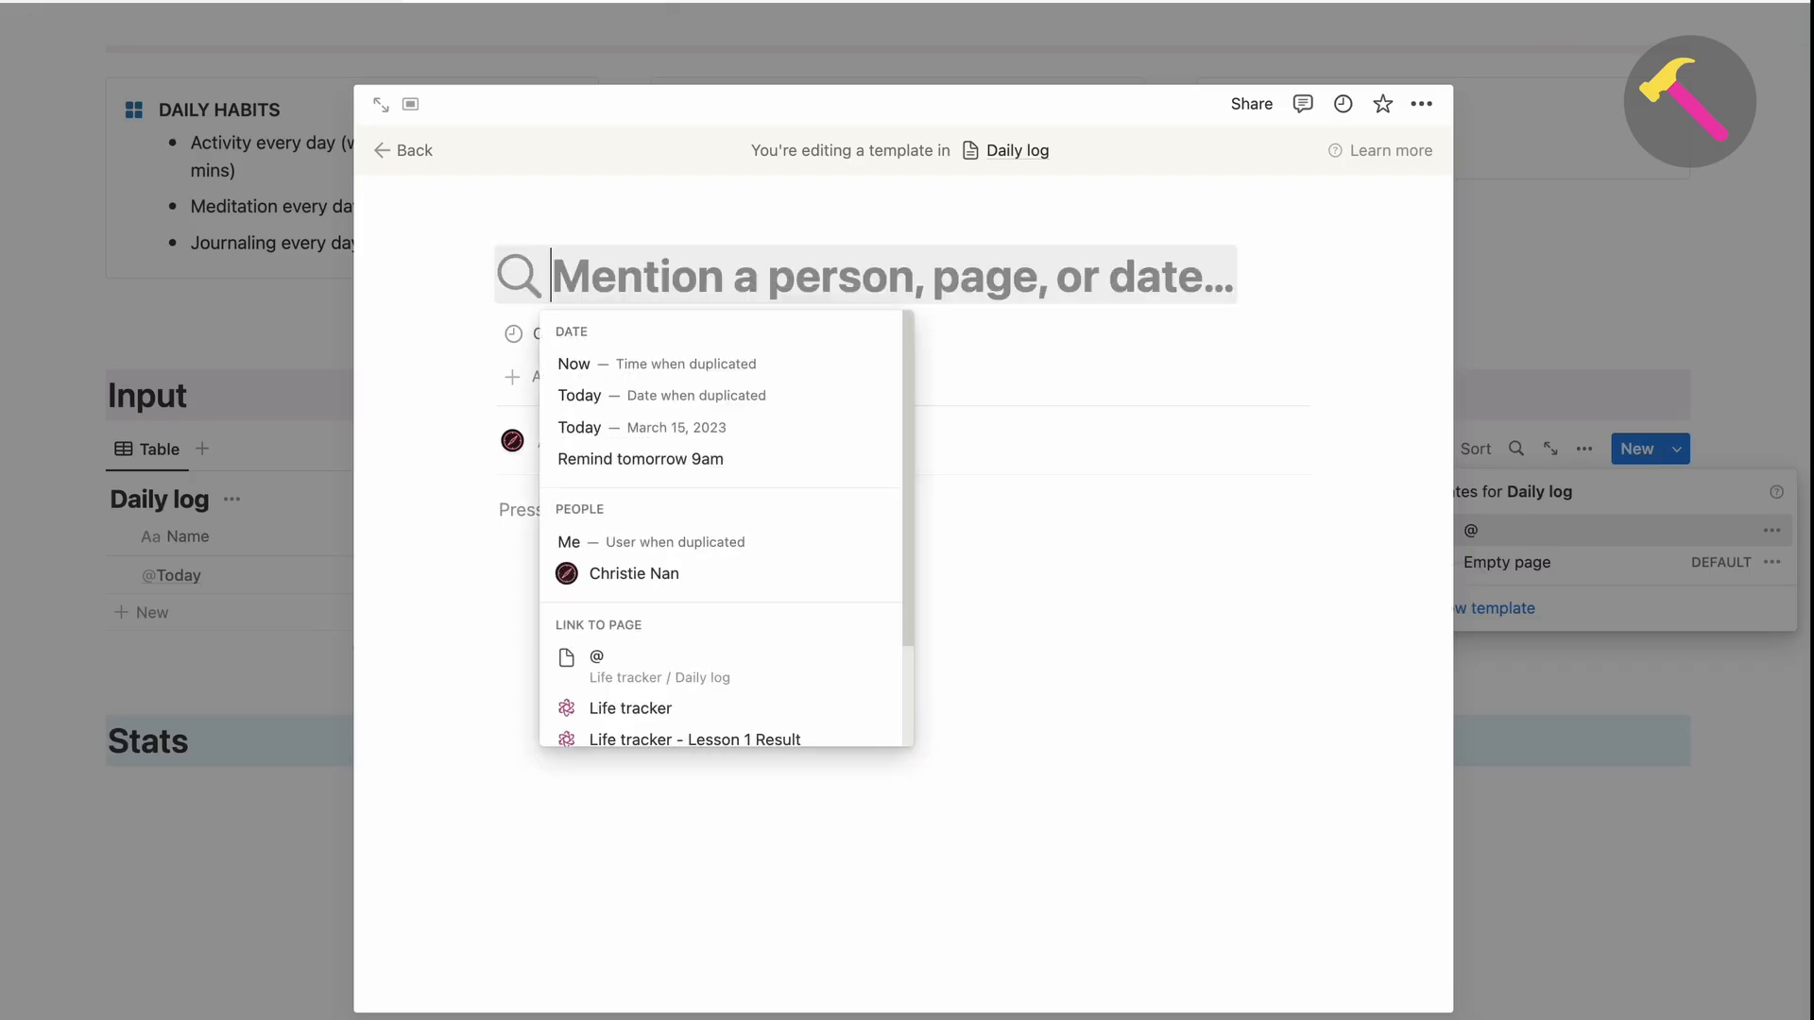
type("Today")
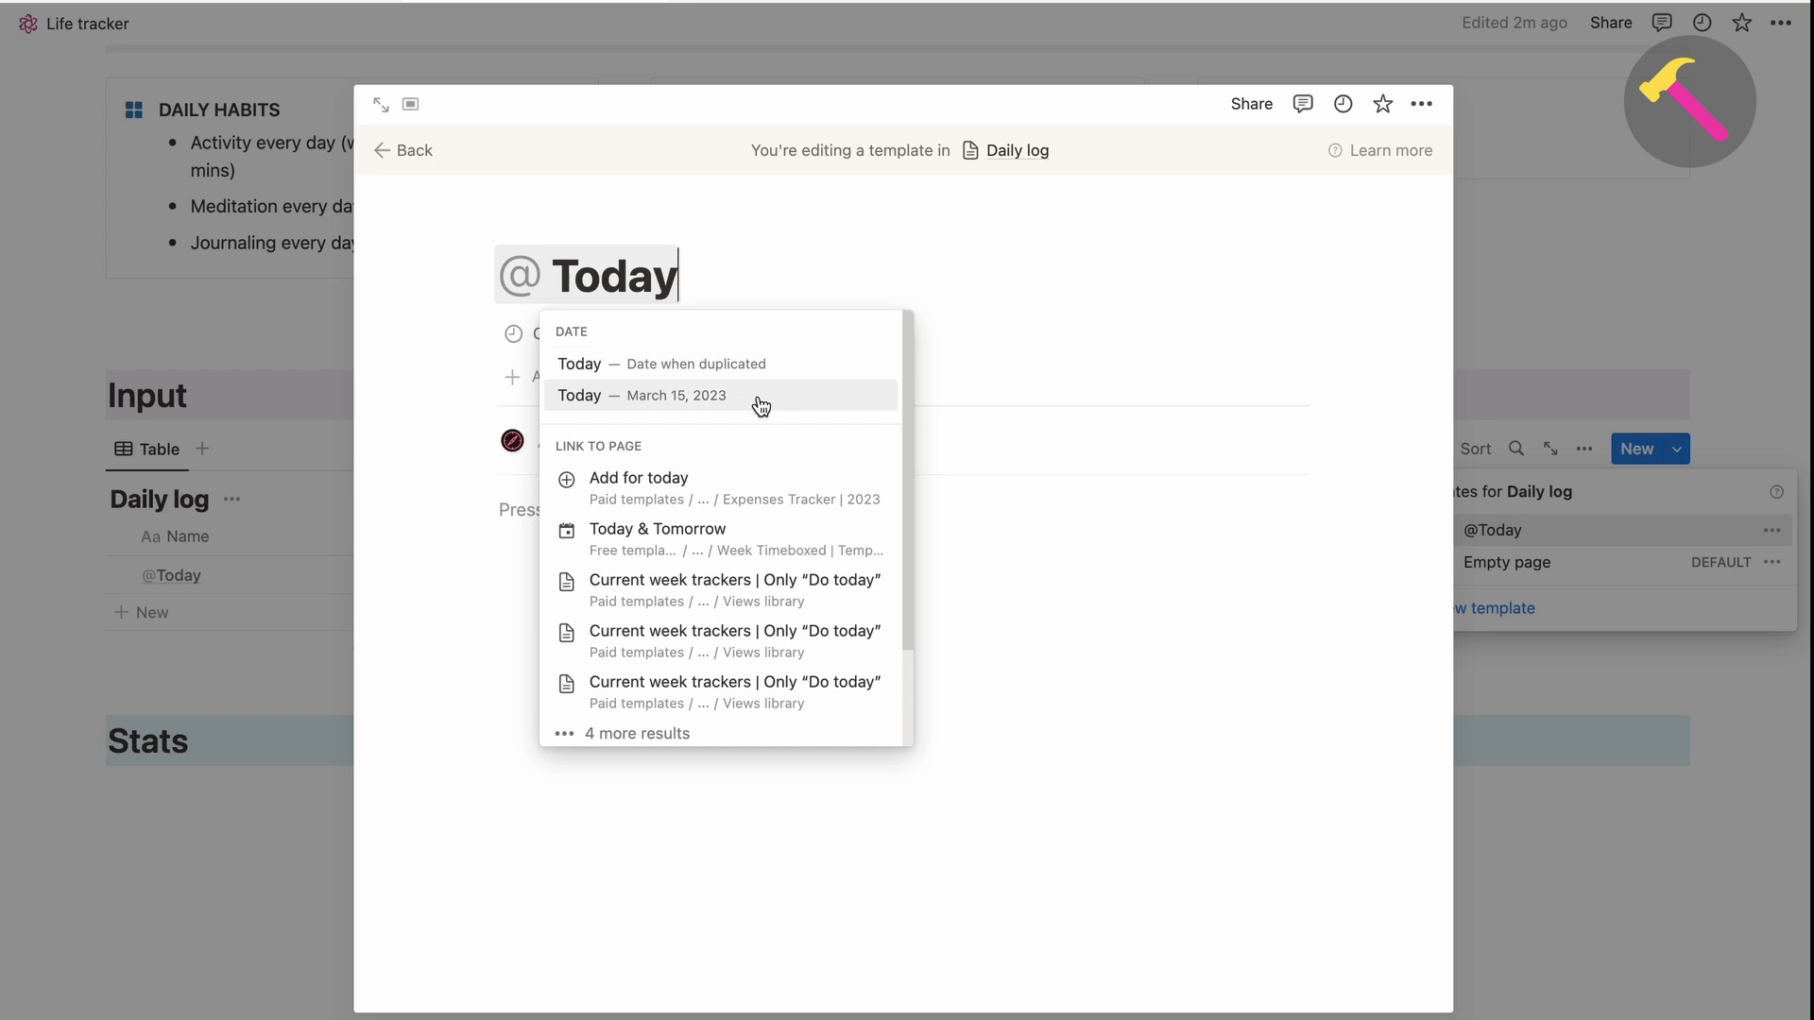
left_click(739, 376)
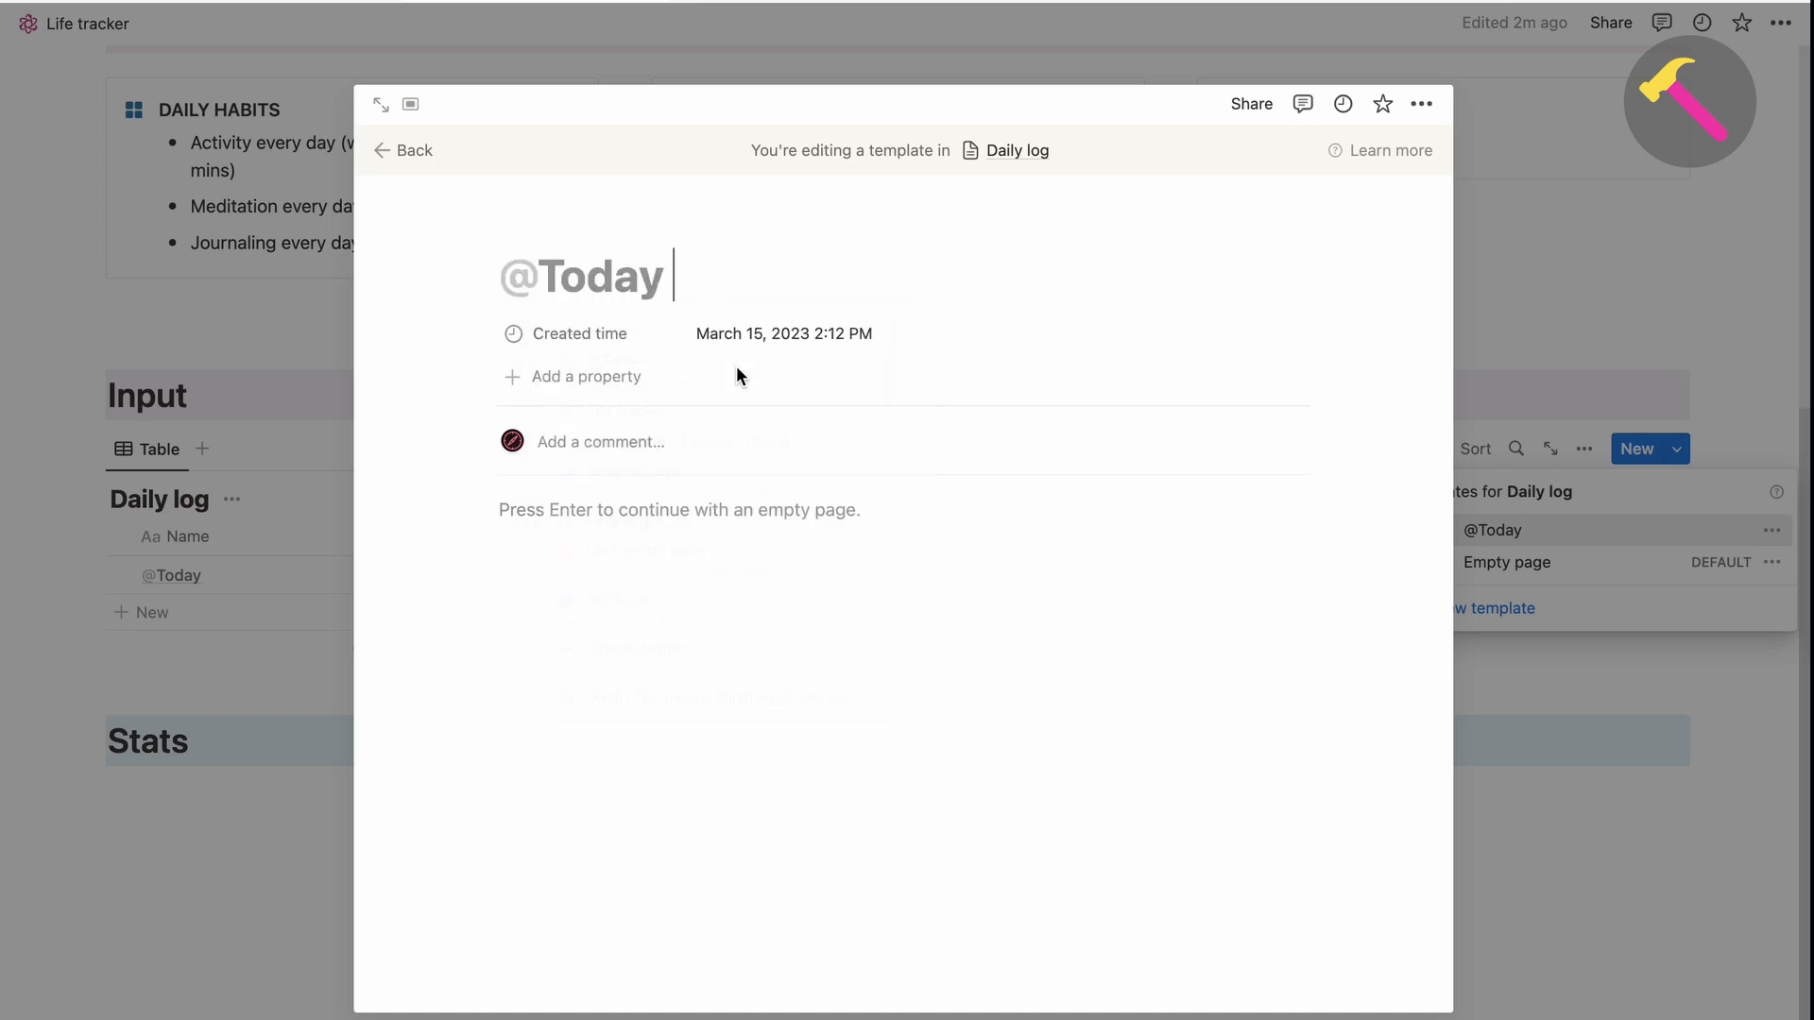
left_click(1564, 447)
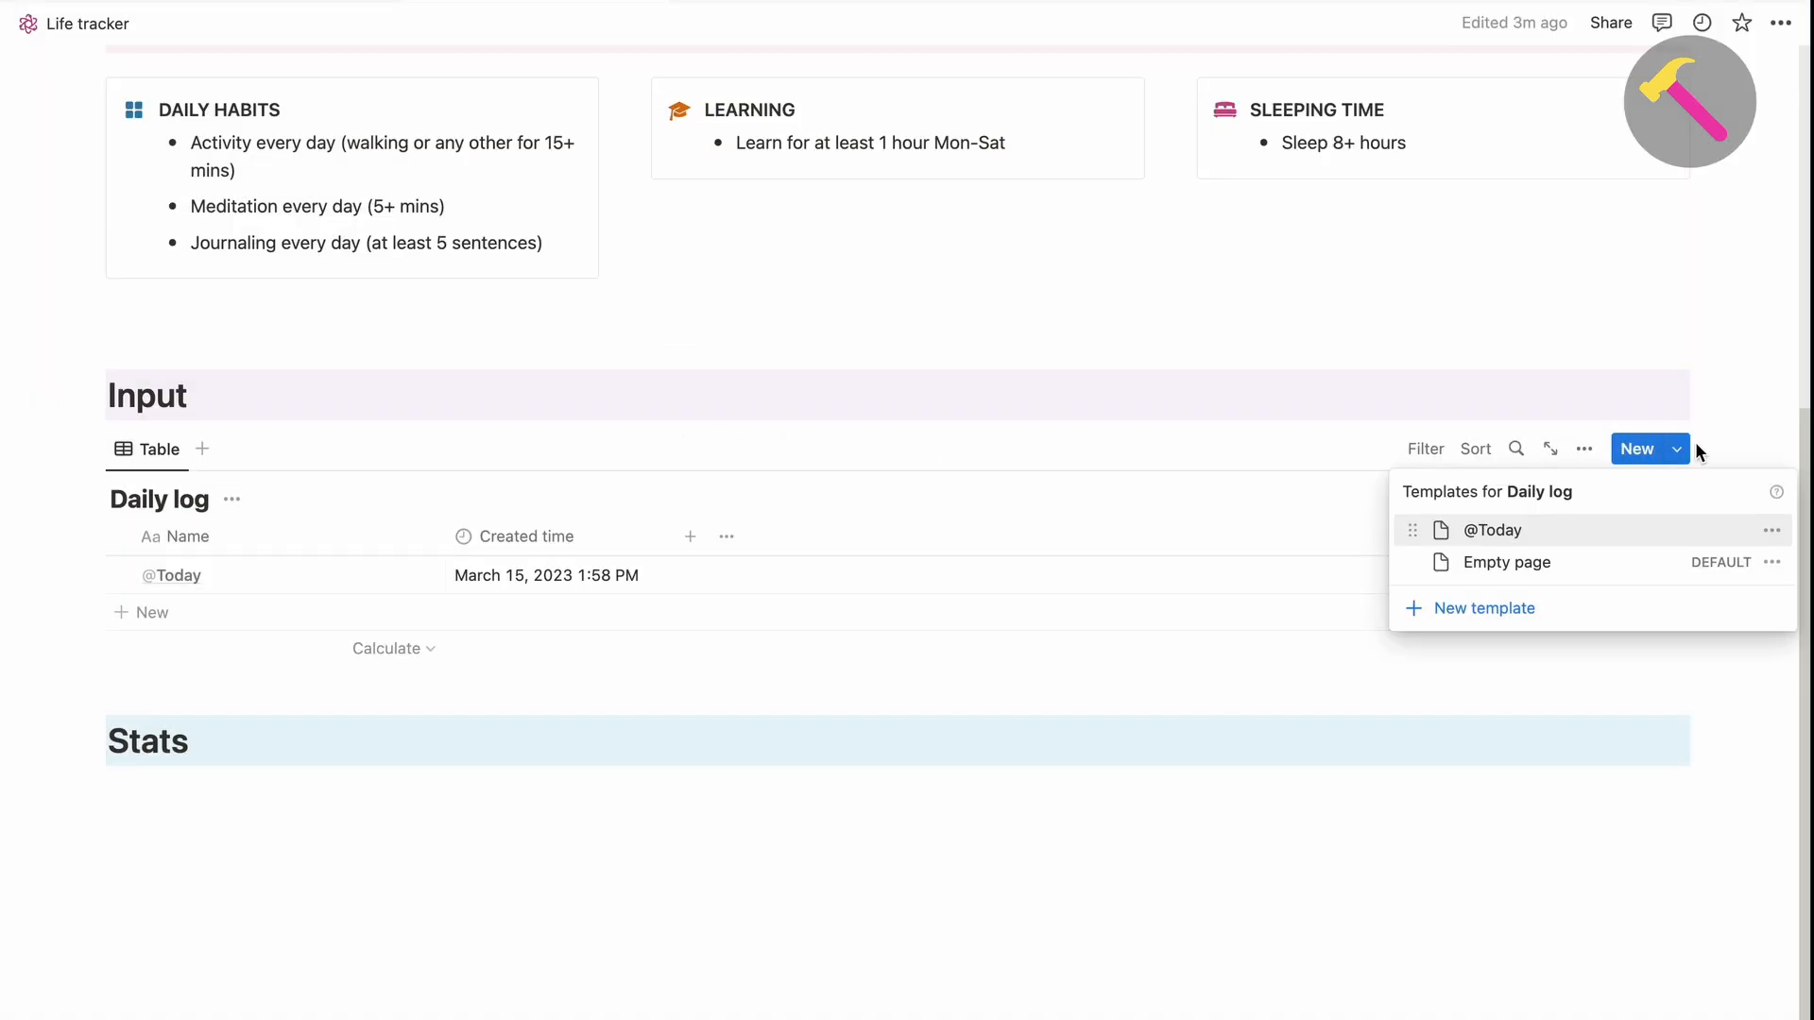
left_click(1523, 531)
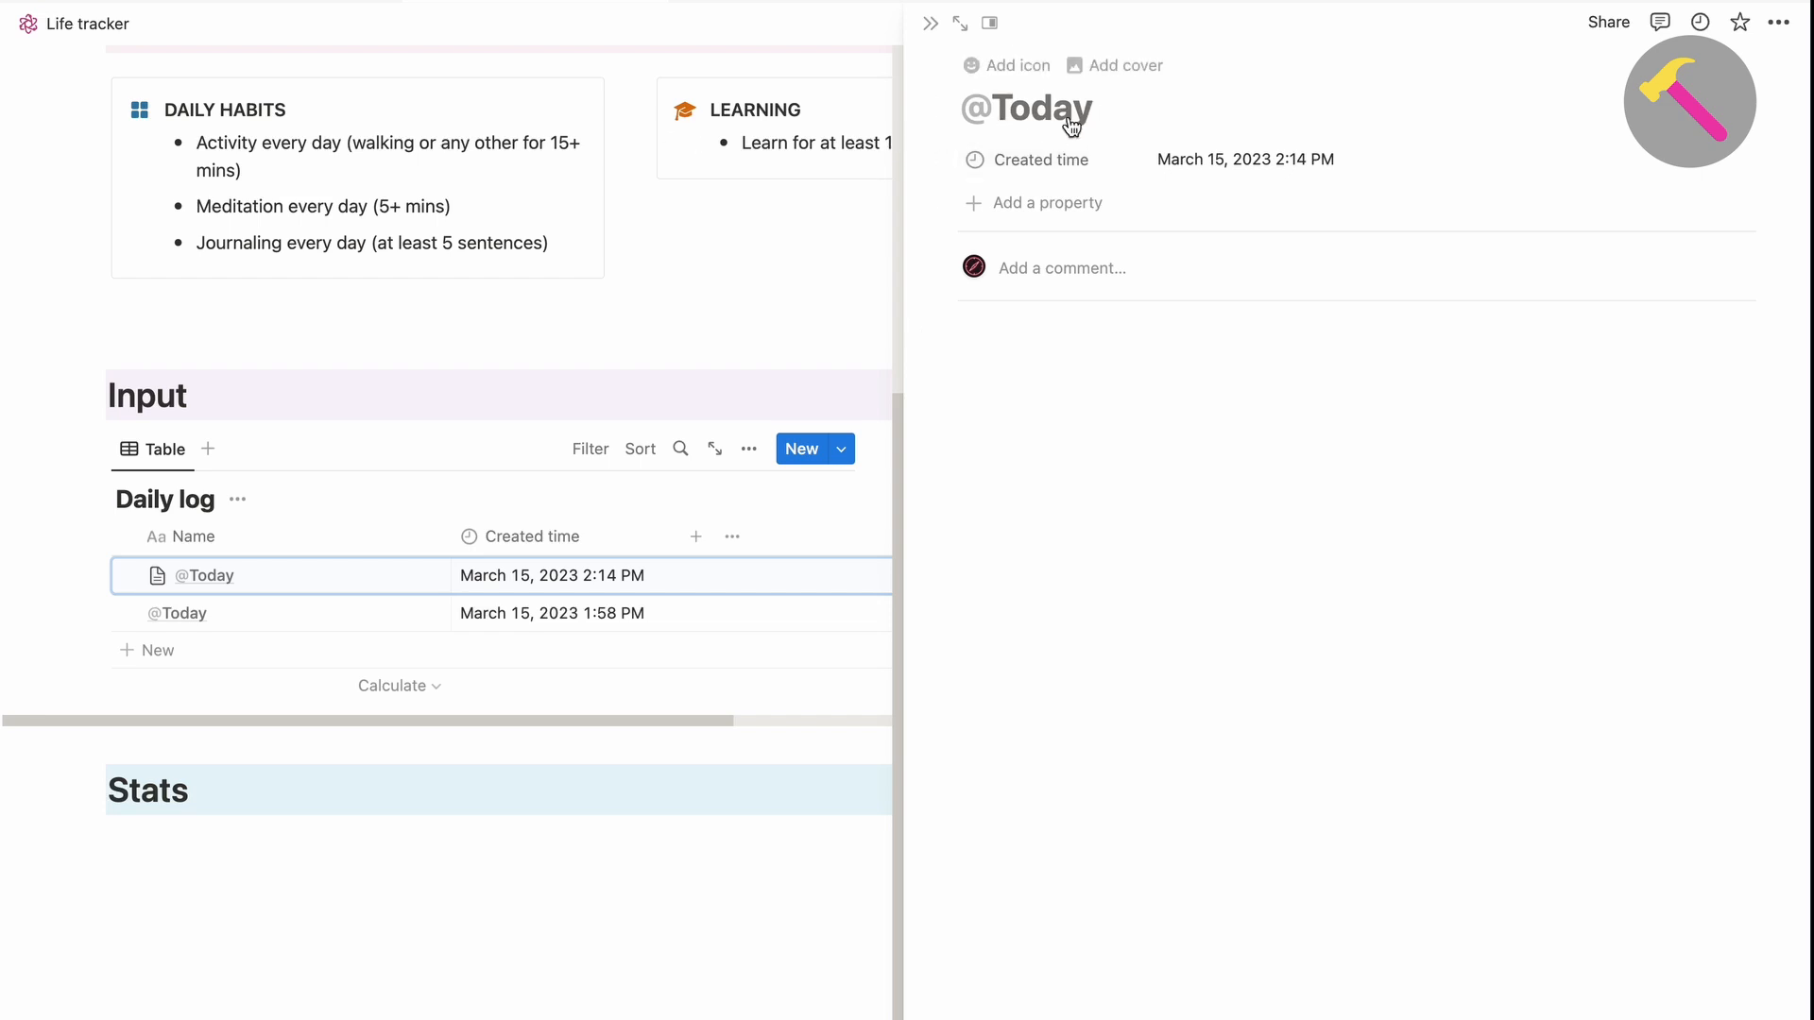
left_click(930, 23)
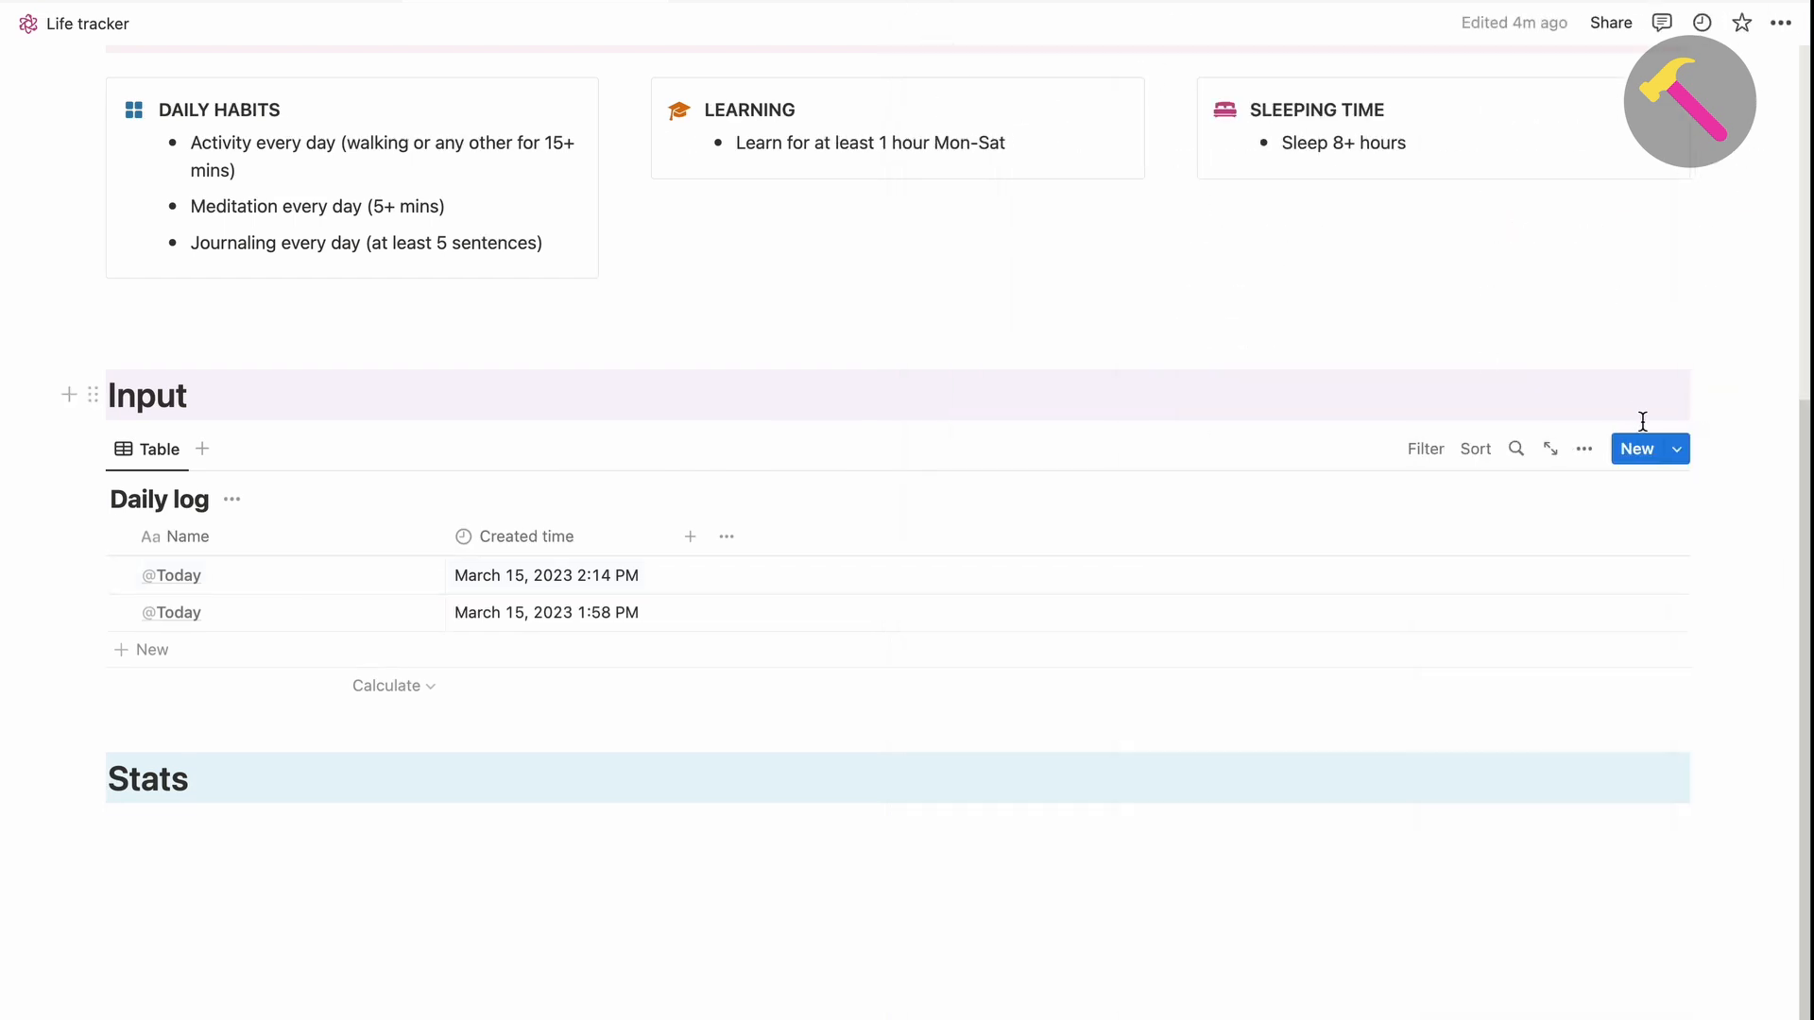
left_click(1676, 448)
left_click(1772, 532)
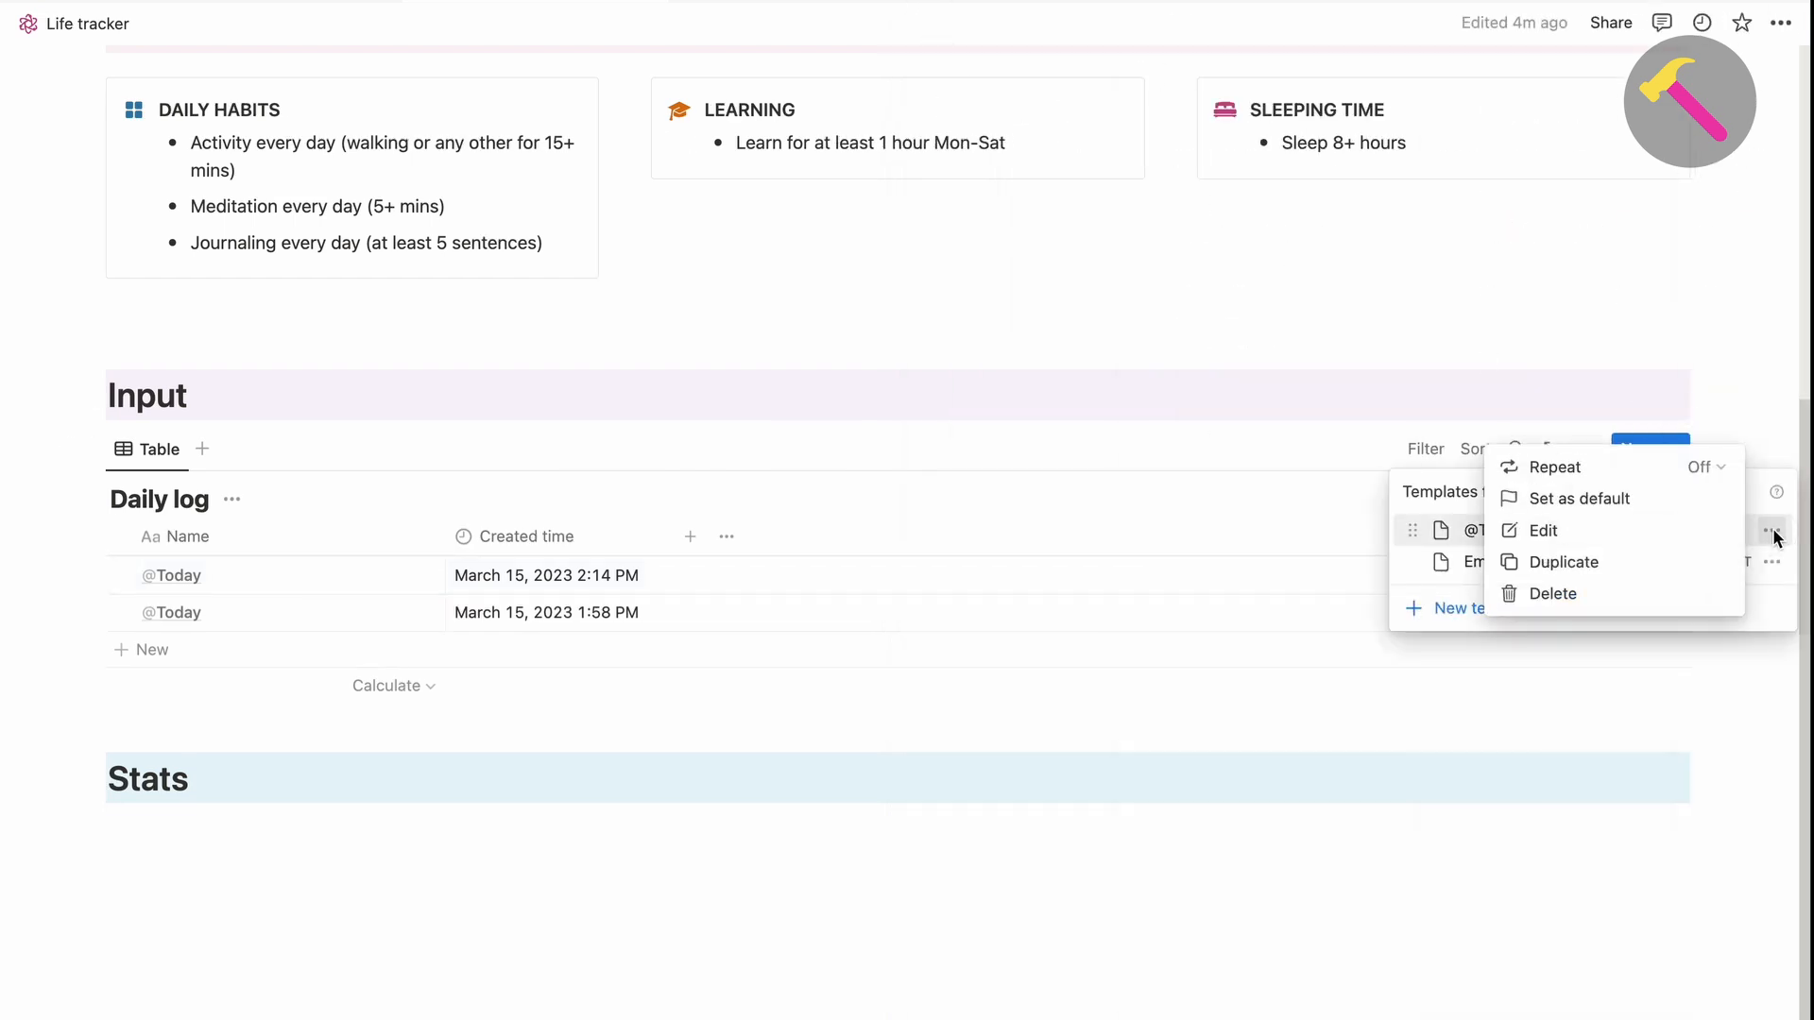
left_click(1607, 503)
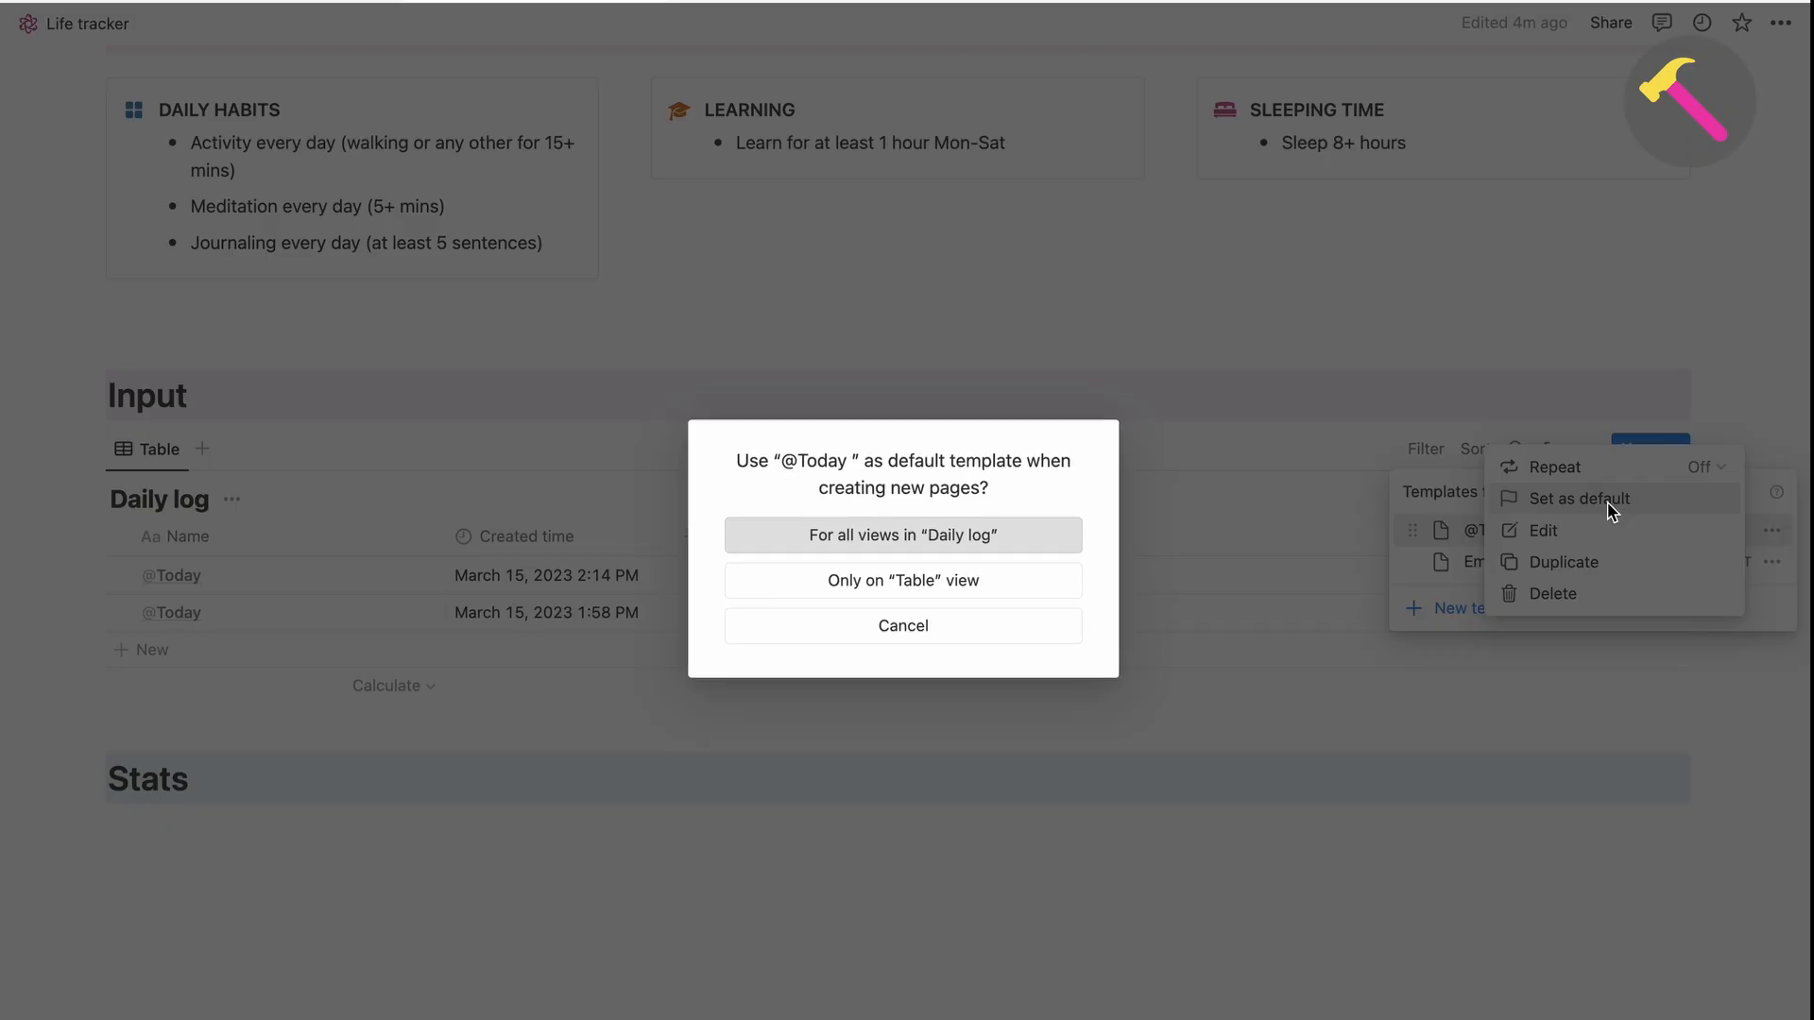
left_click(940, 543)
left_click(1284, 449)
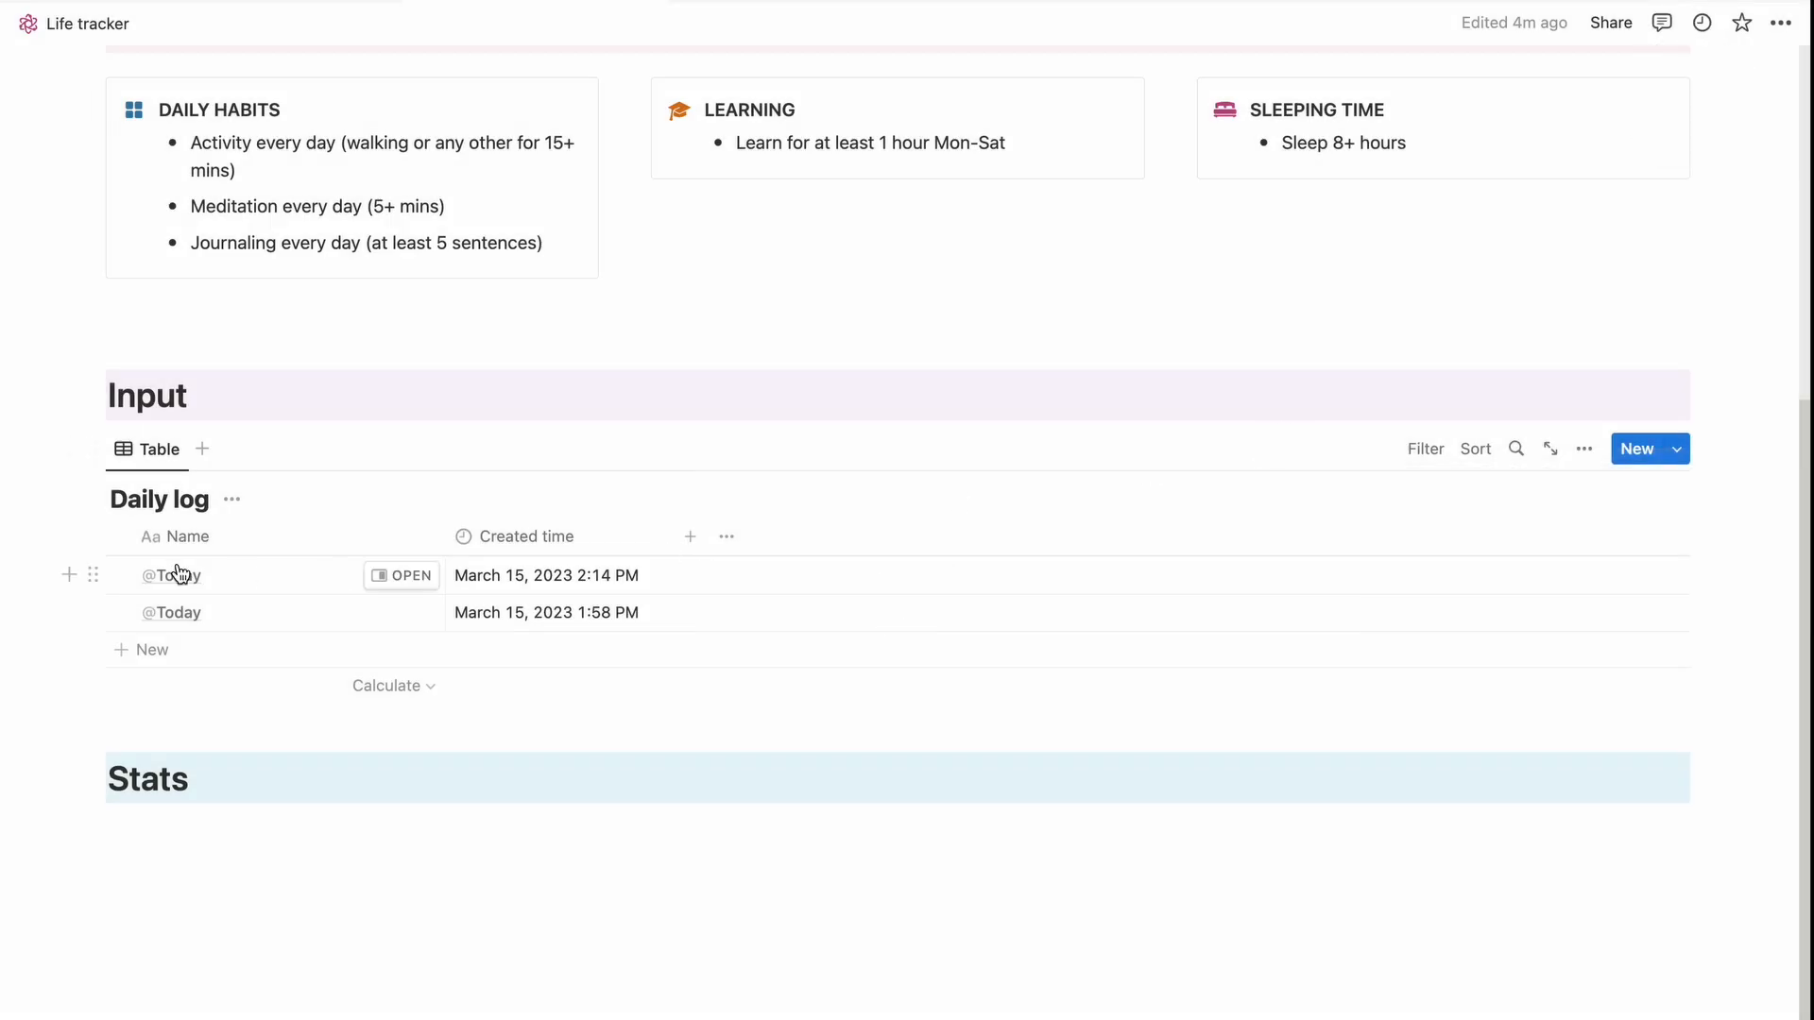
left_click(121, 574)
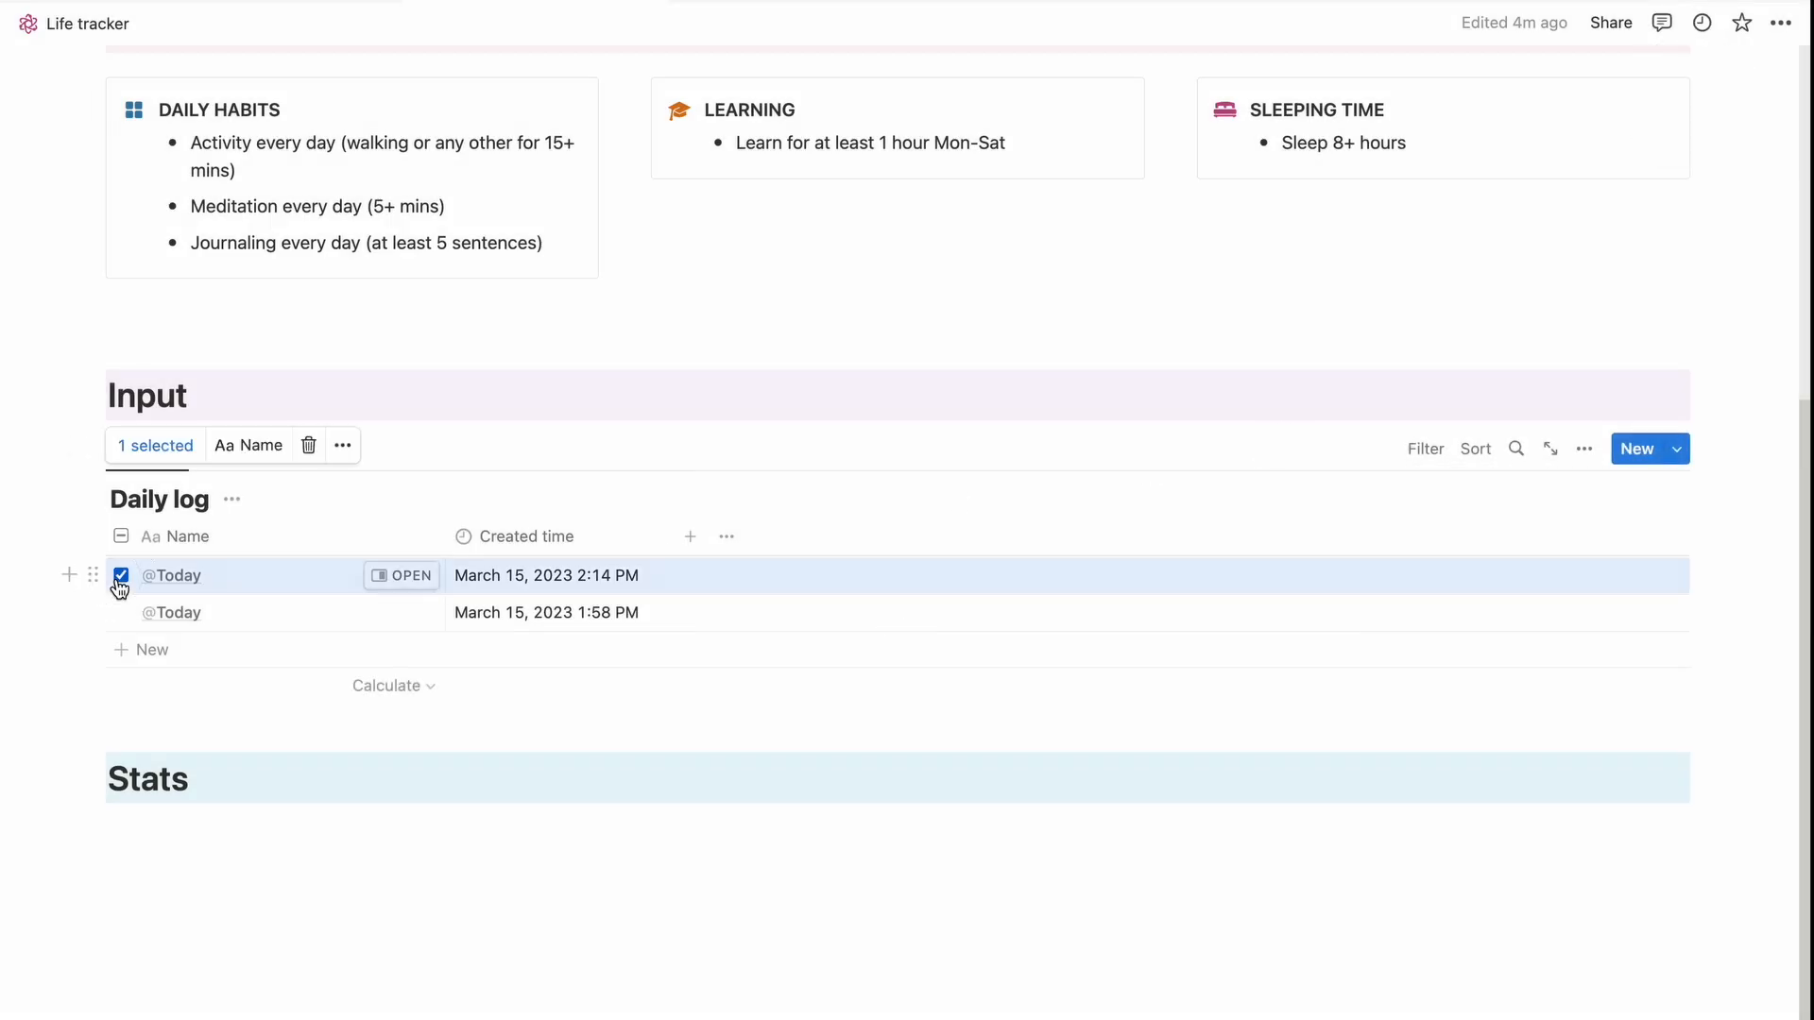
left_click(308, 446)
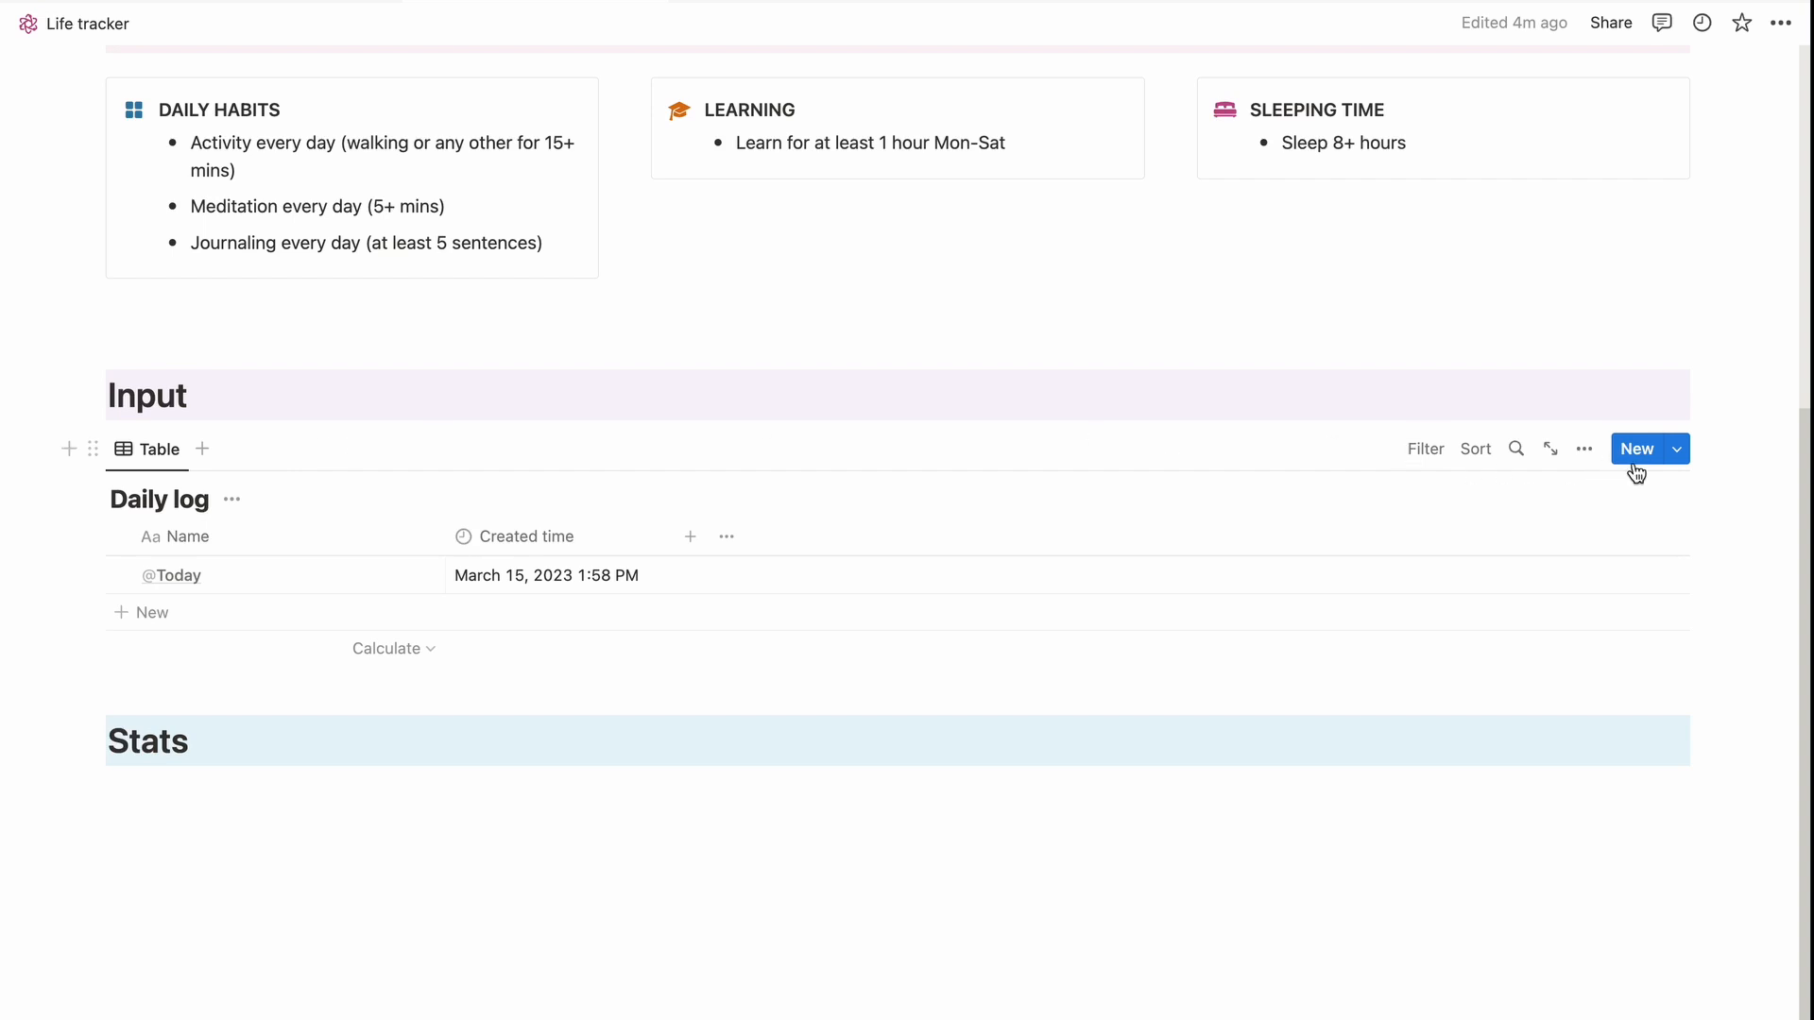
left_click(1678, 463)
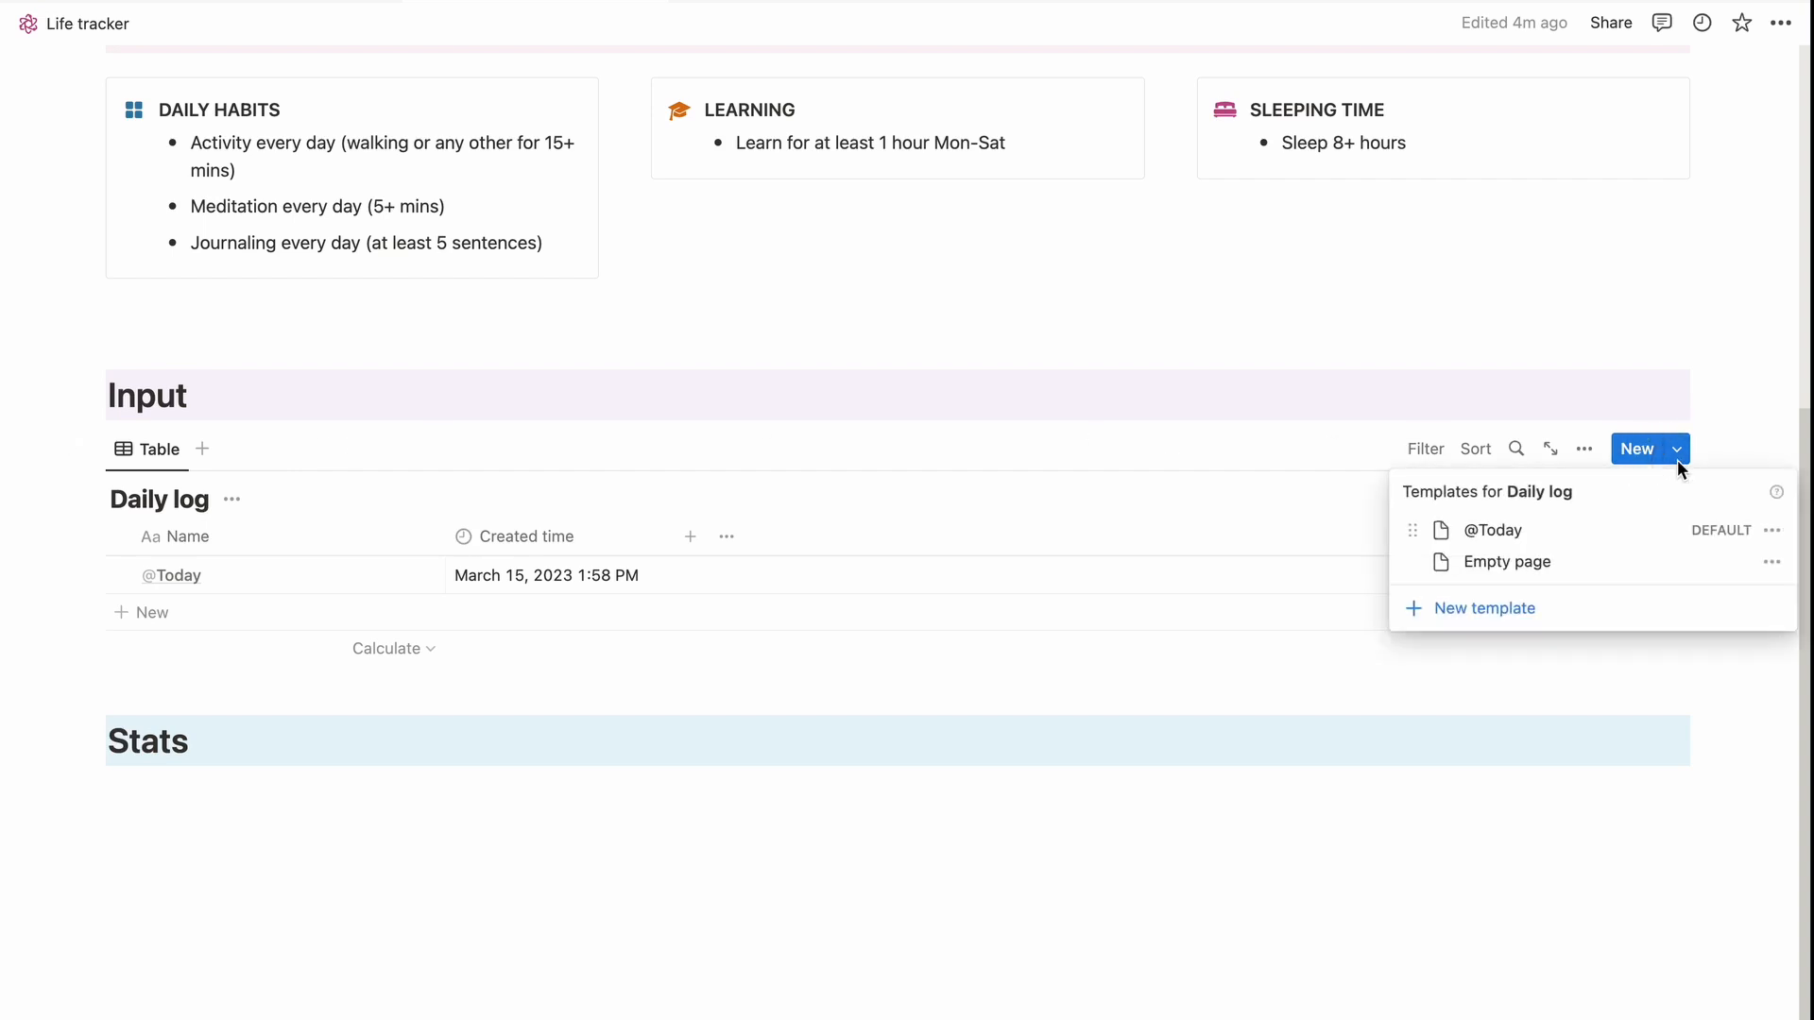
left_click(1771, 530)
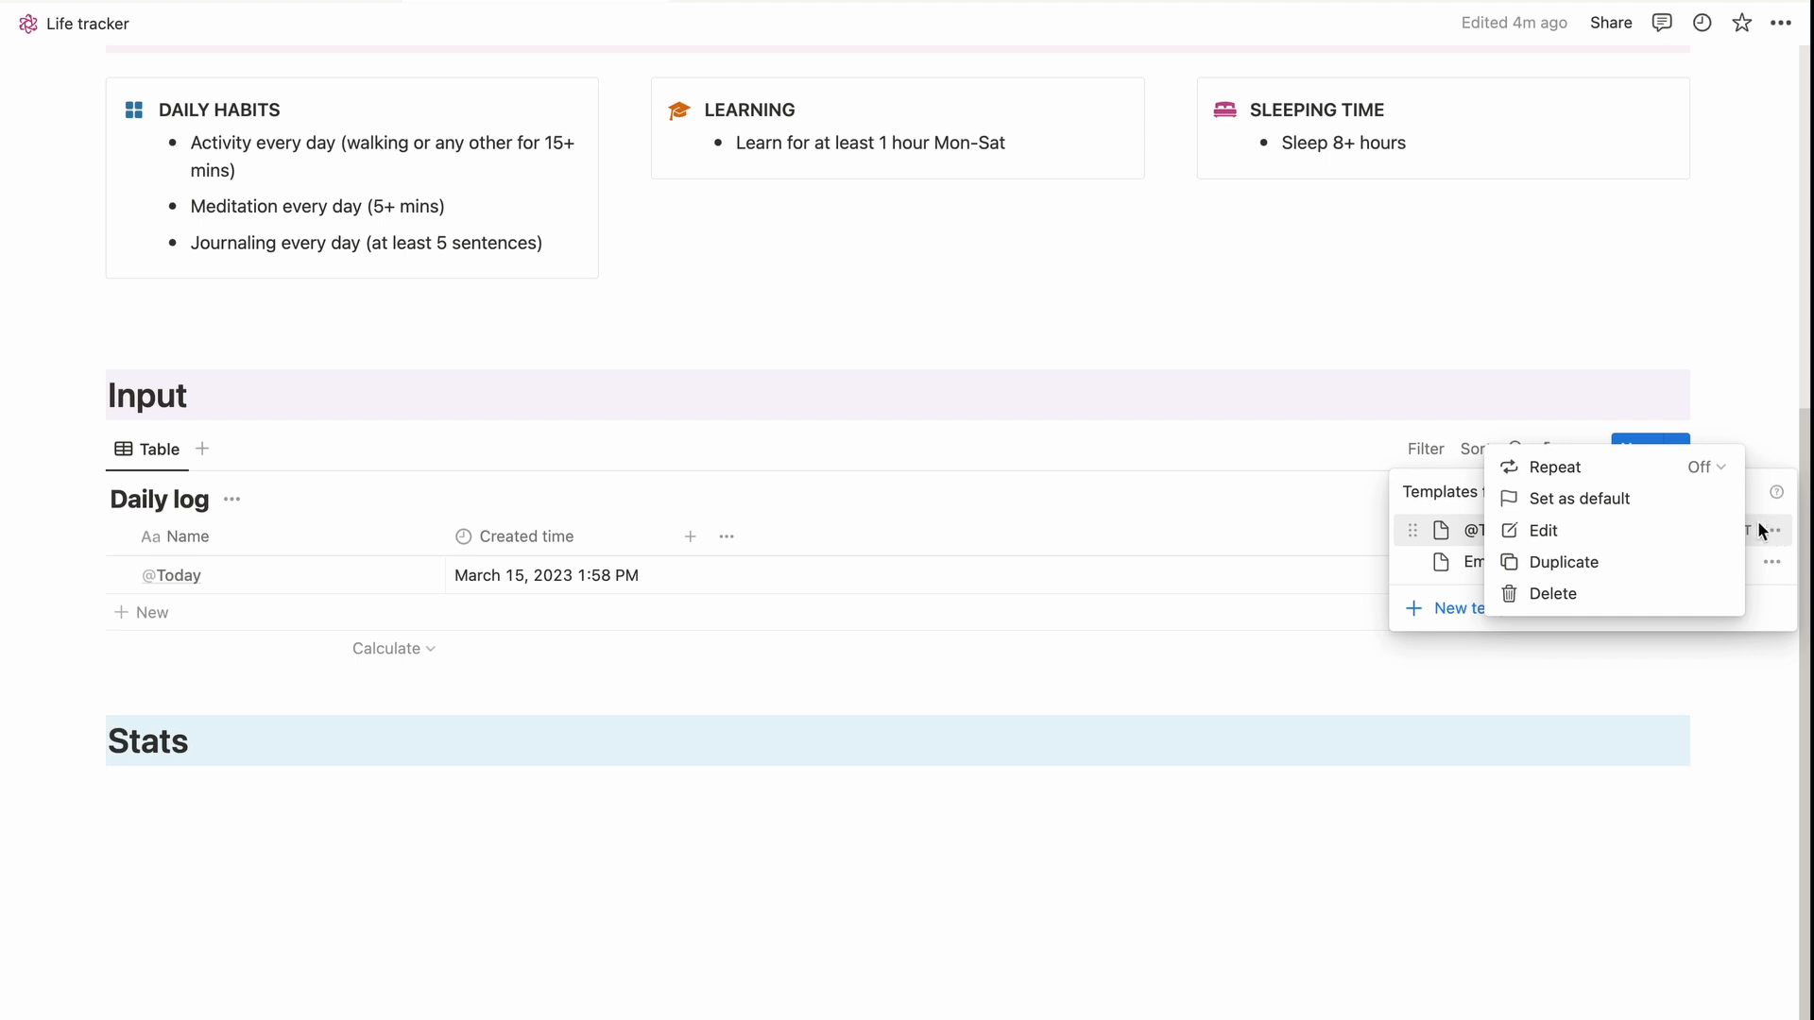
left_click(1707, 466)
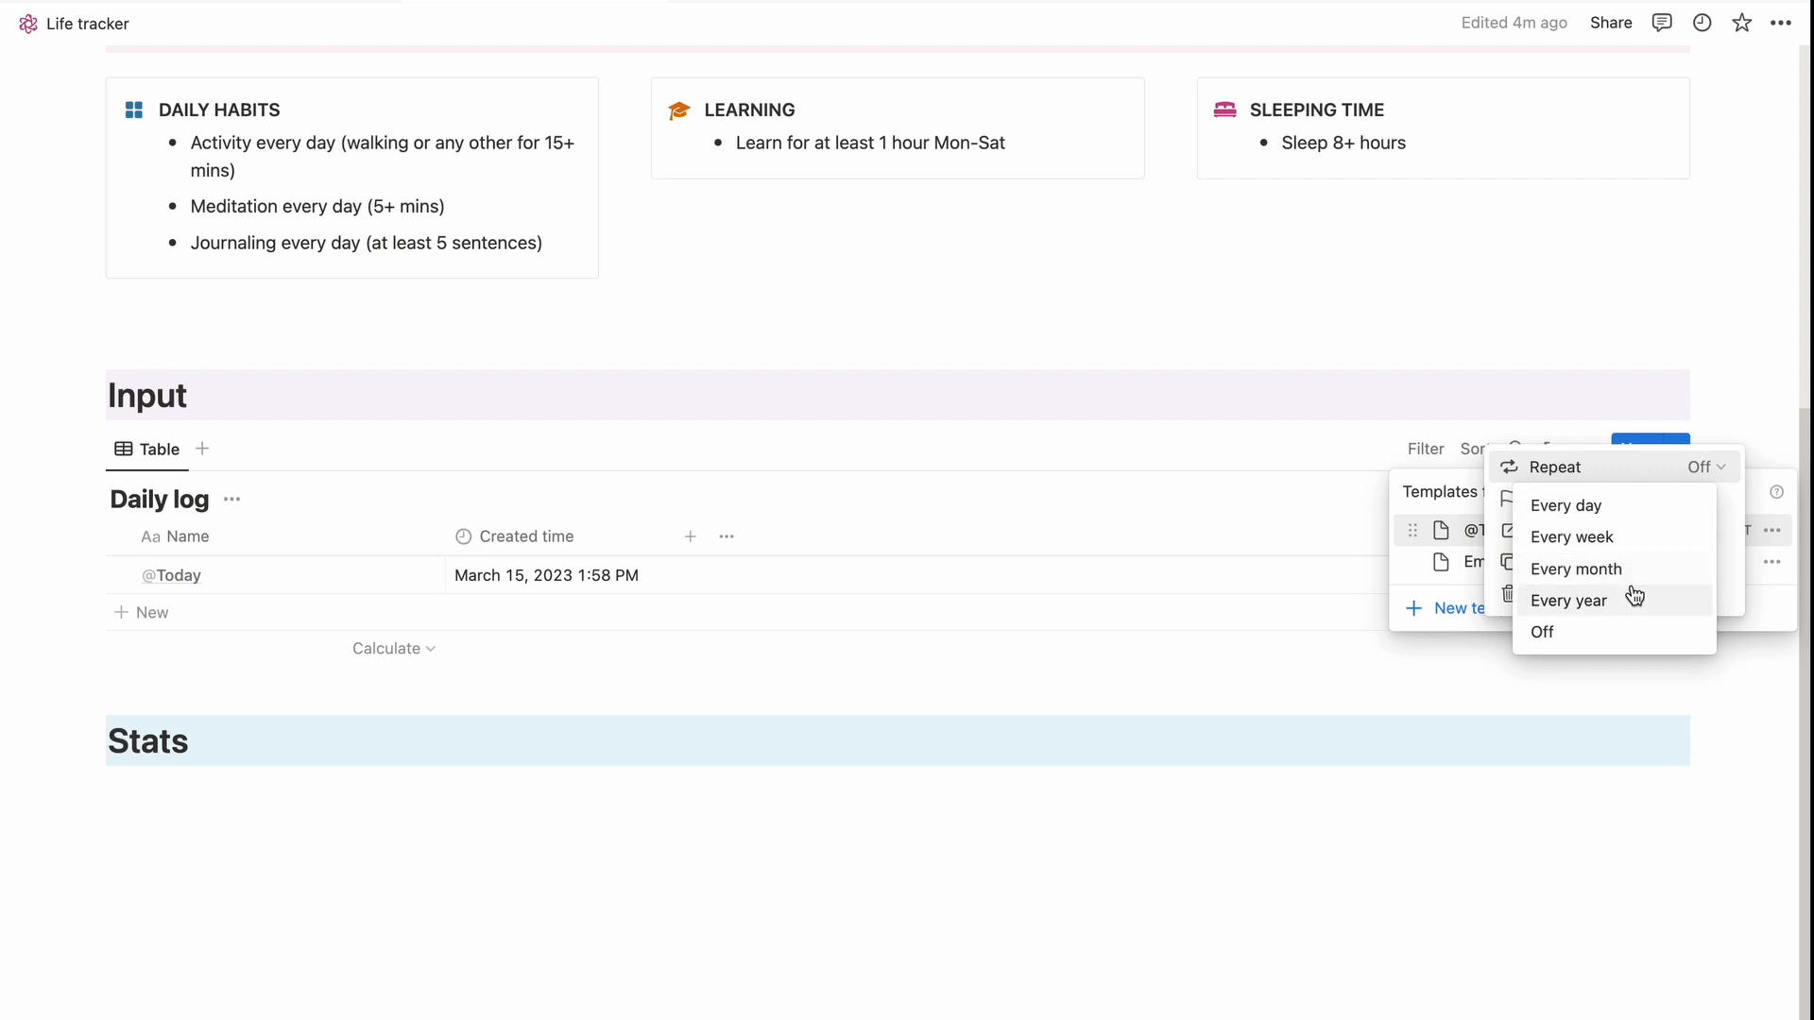
left_click(1638, 554)
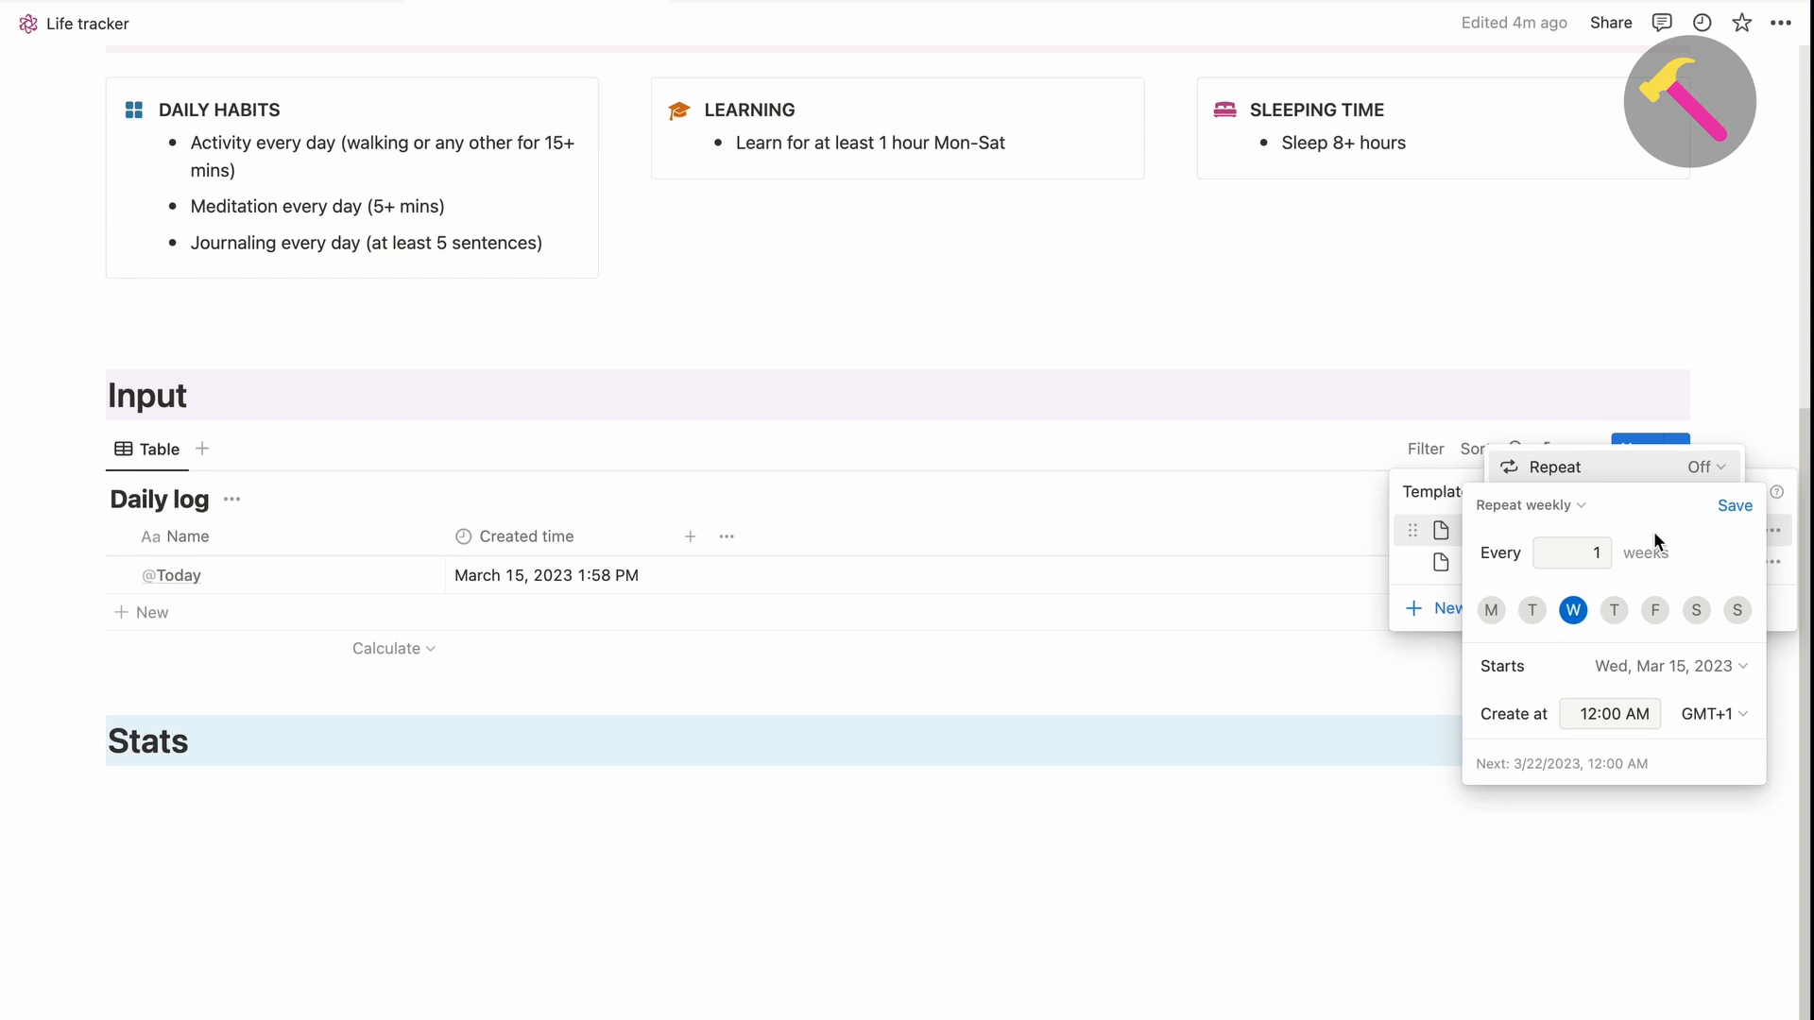
left_click(1576, 508)
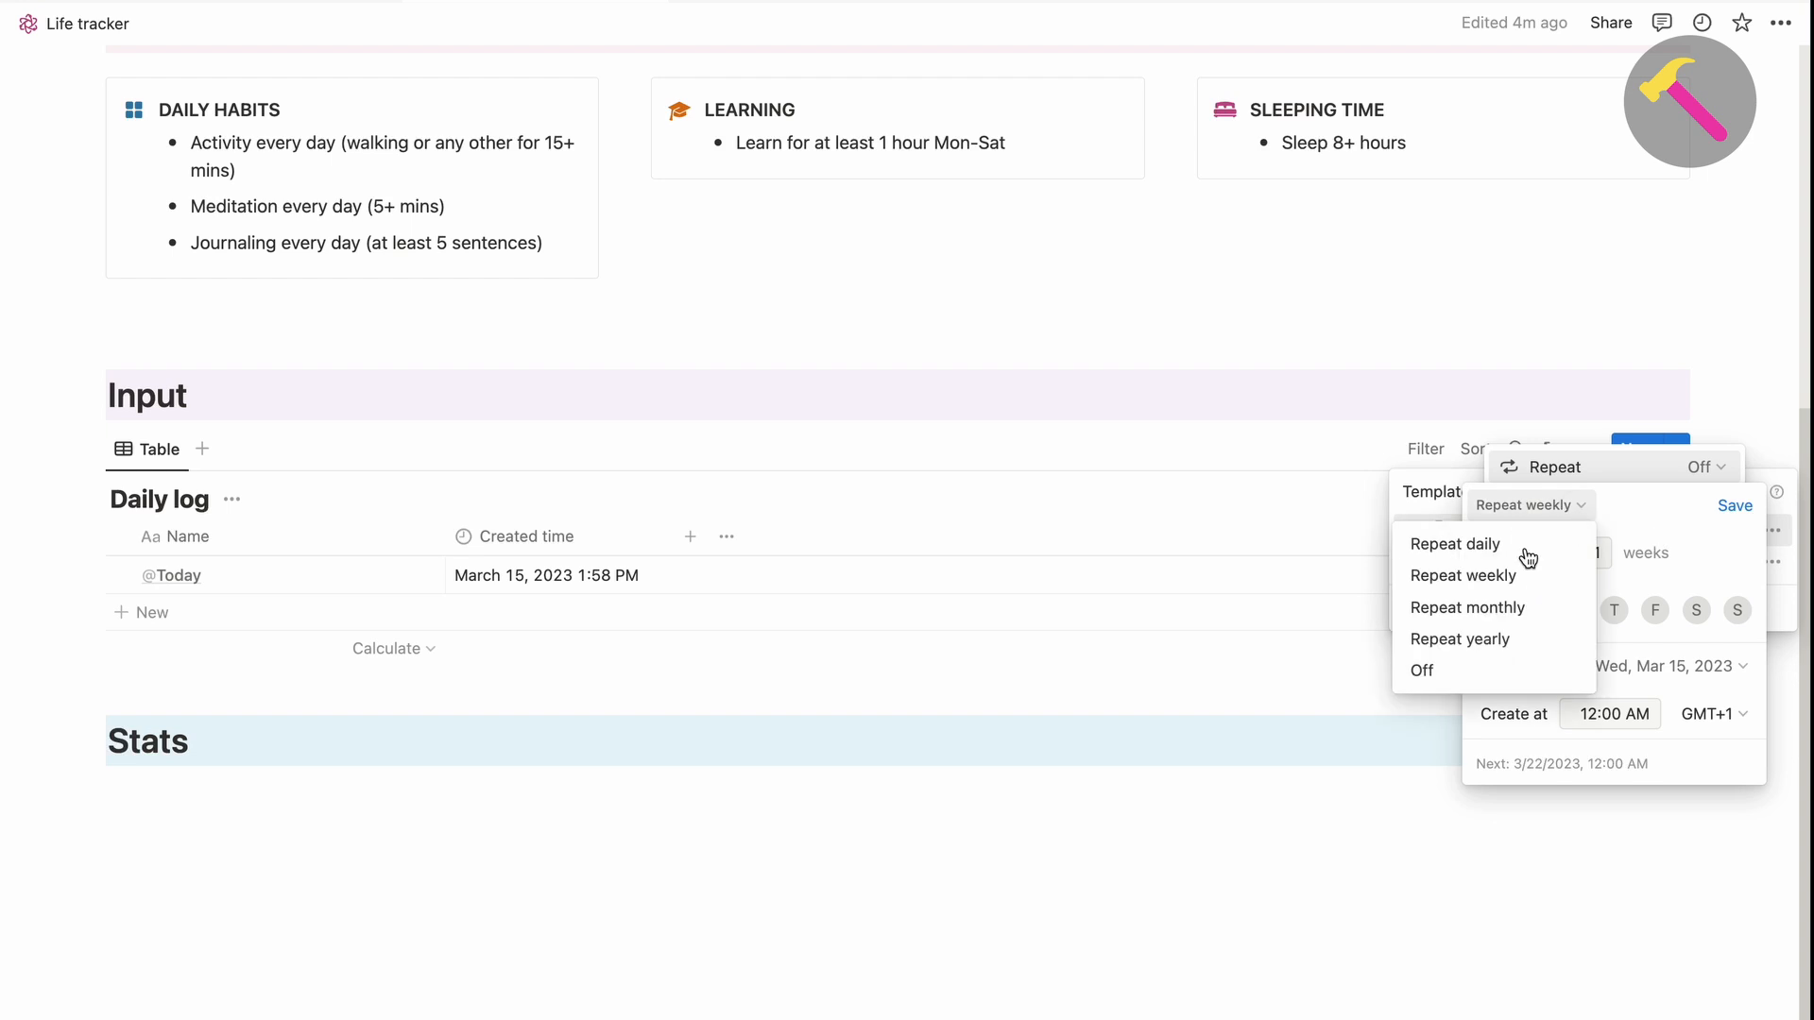
left_click(1517, 552)
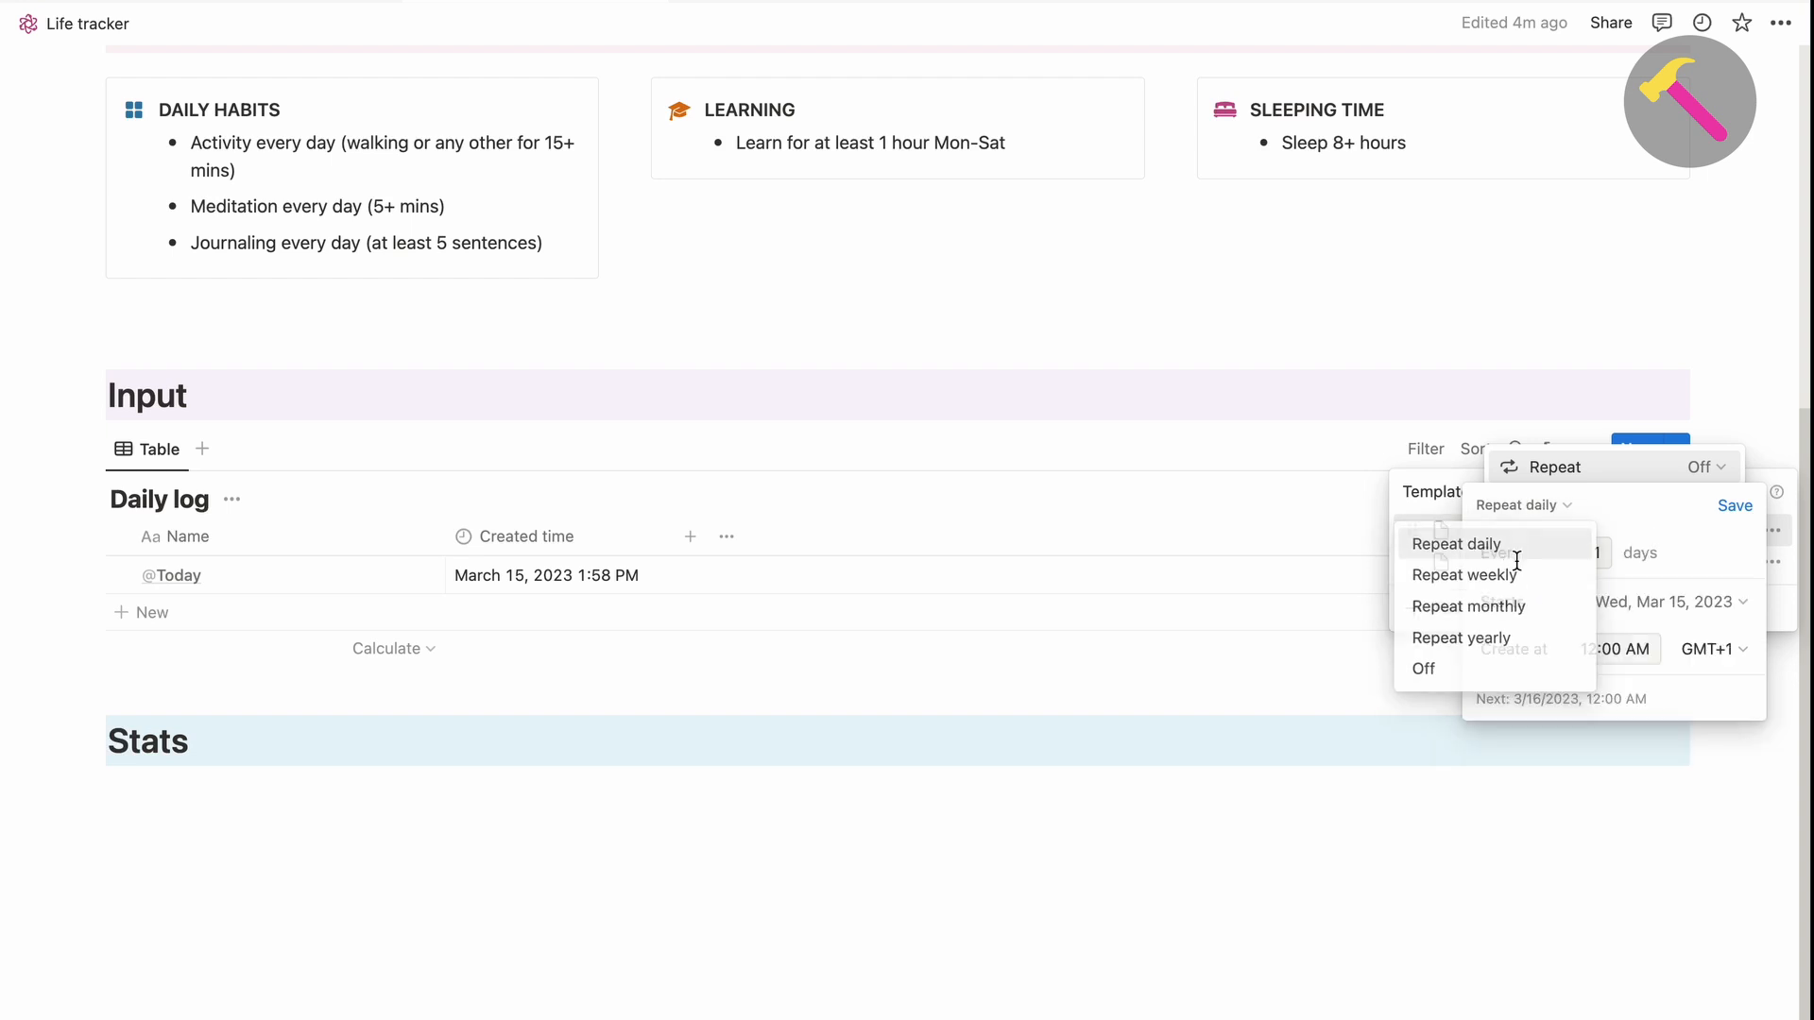
left_click(1741, 516)
left_click(1748, 440)
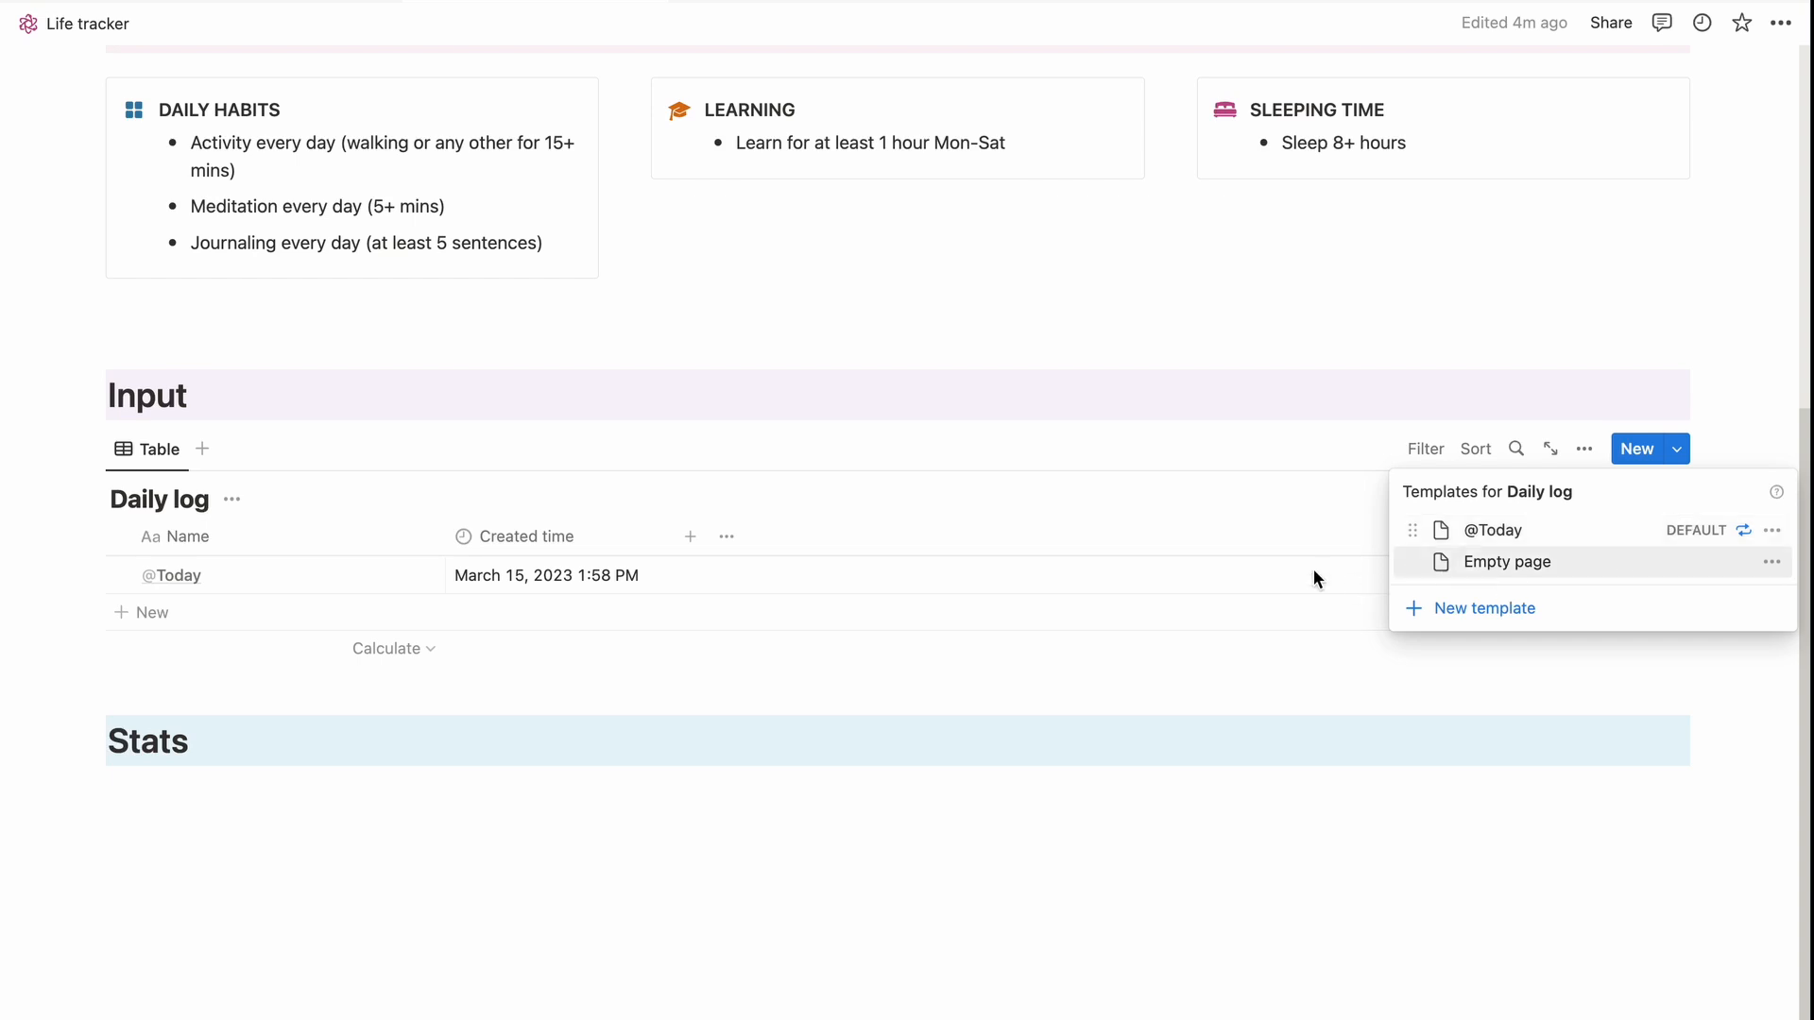
left_click(1197, 609)
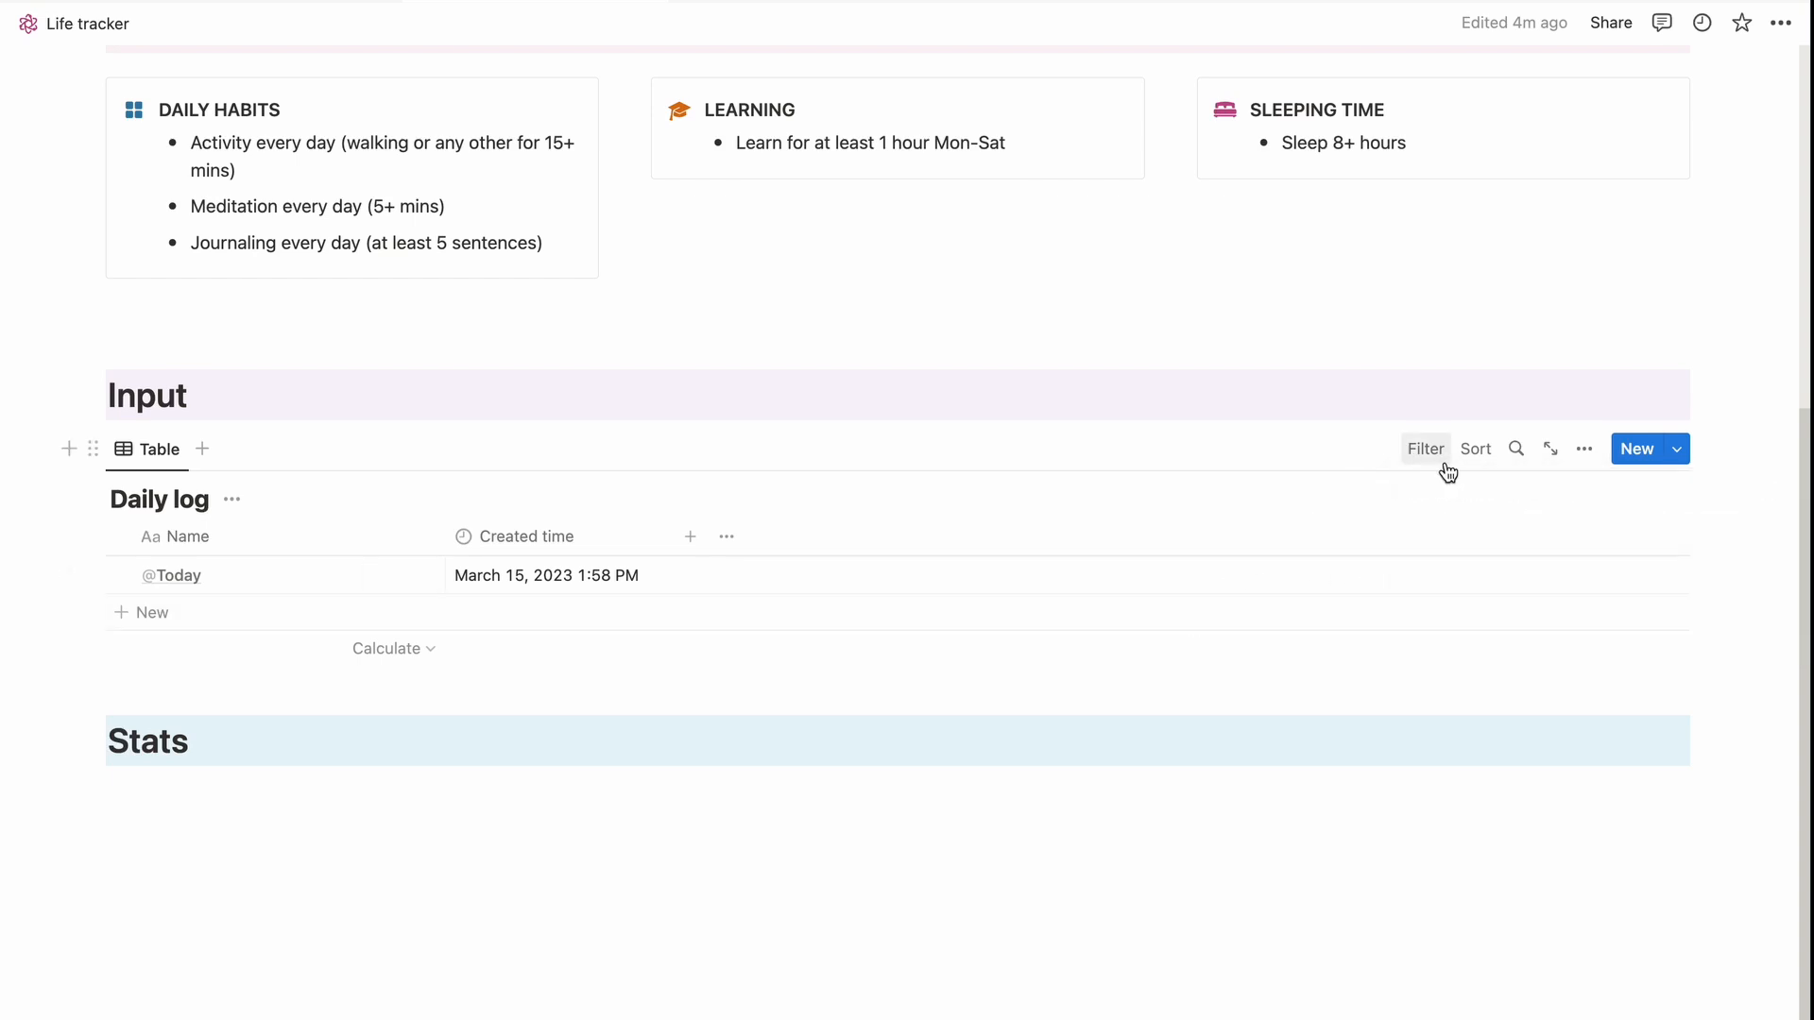
Sort the Daily log table by Created time in descending order.
left_click(1472, 451)
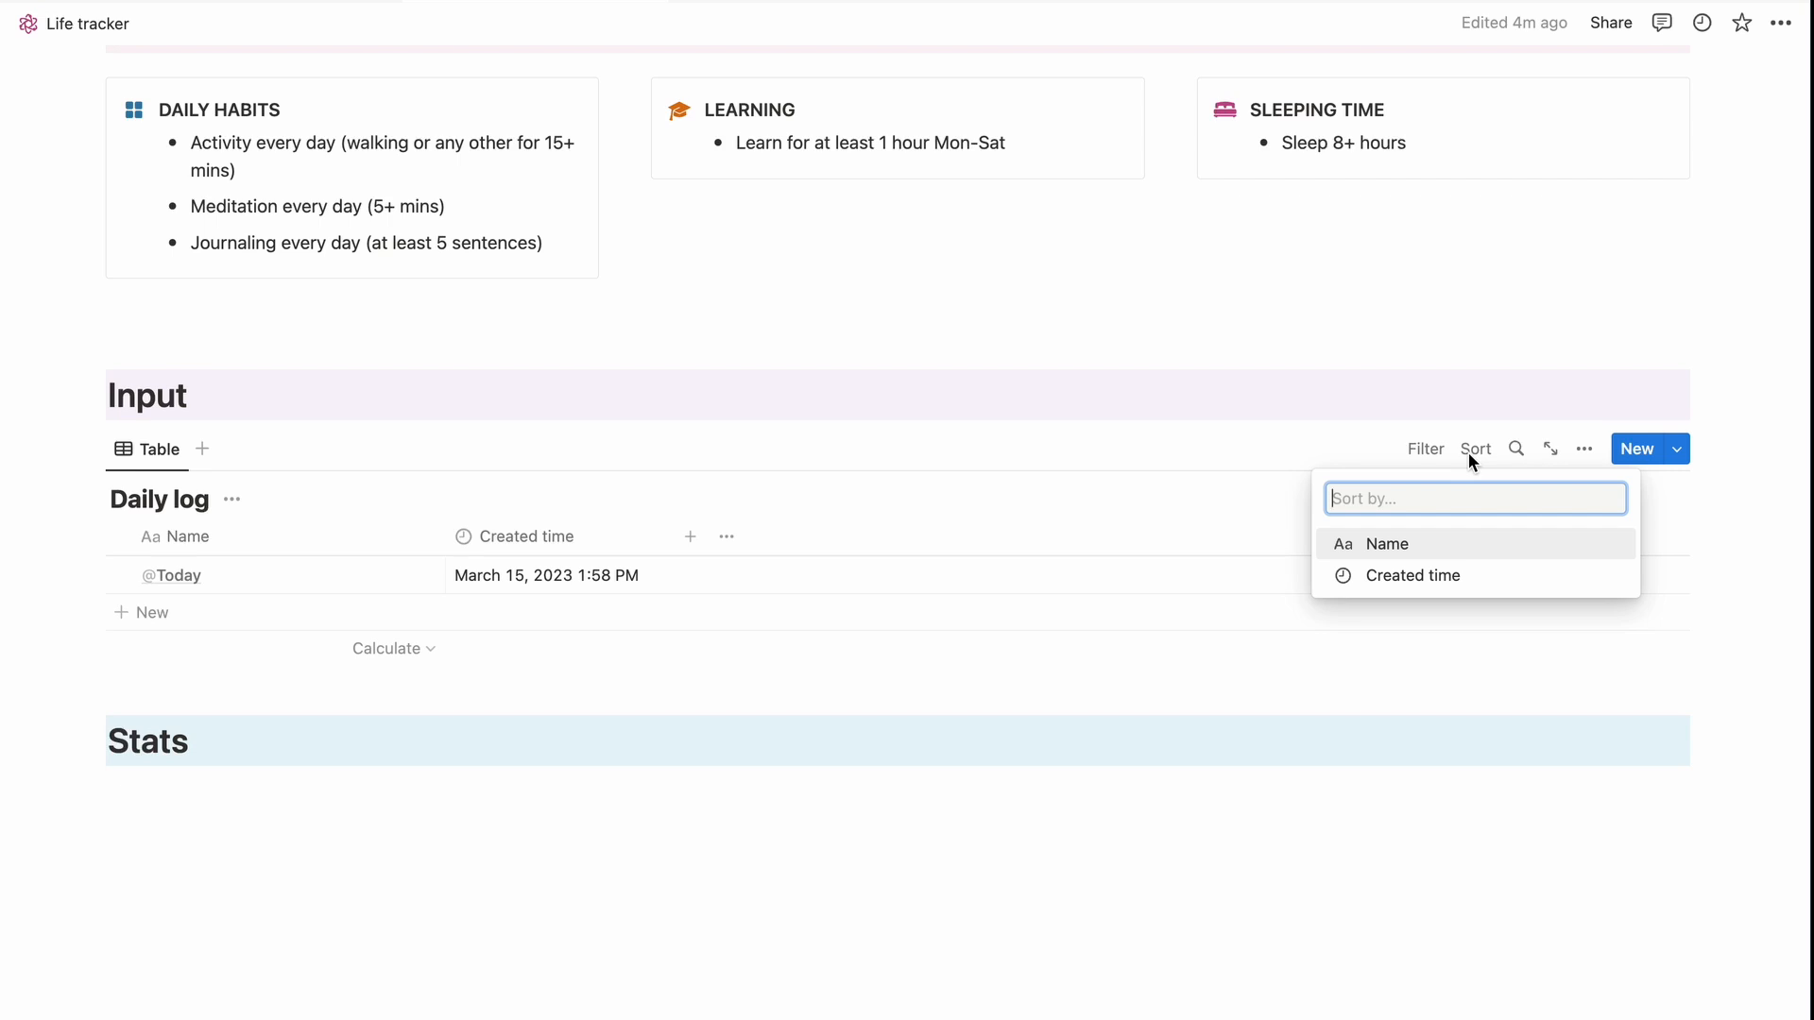
left_click(1466, 576)
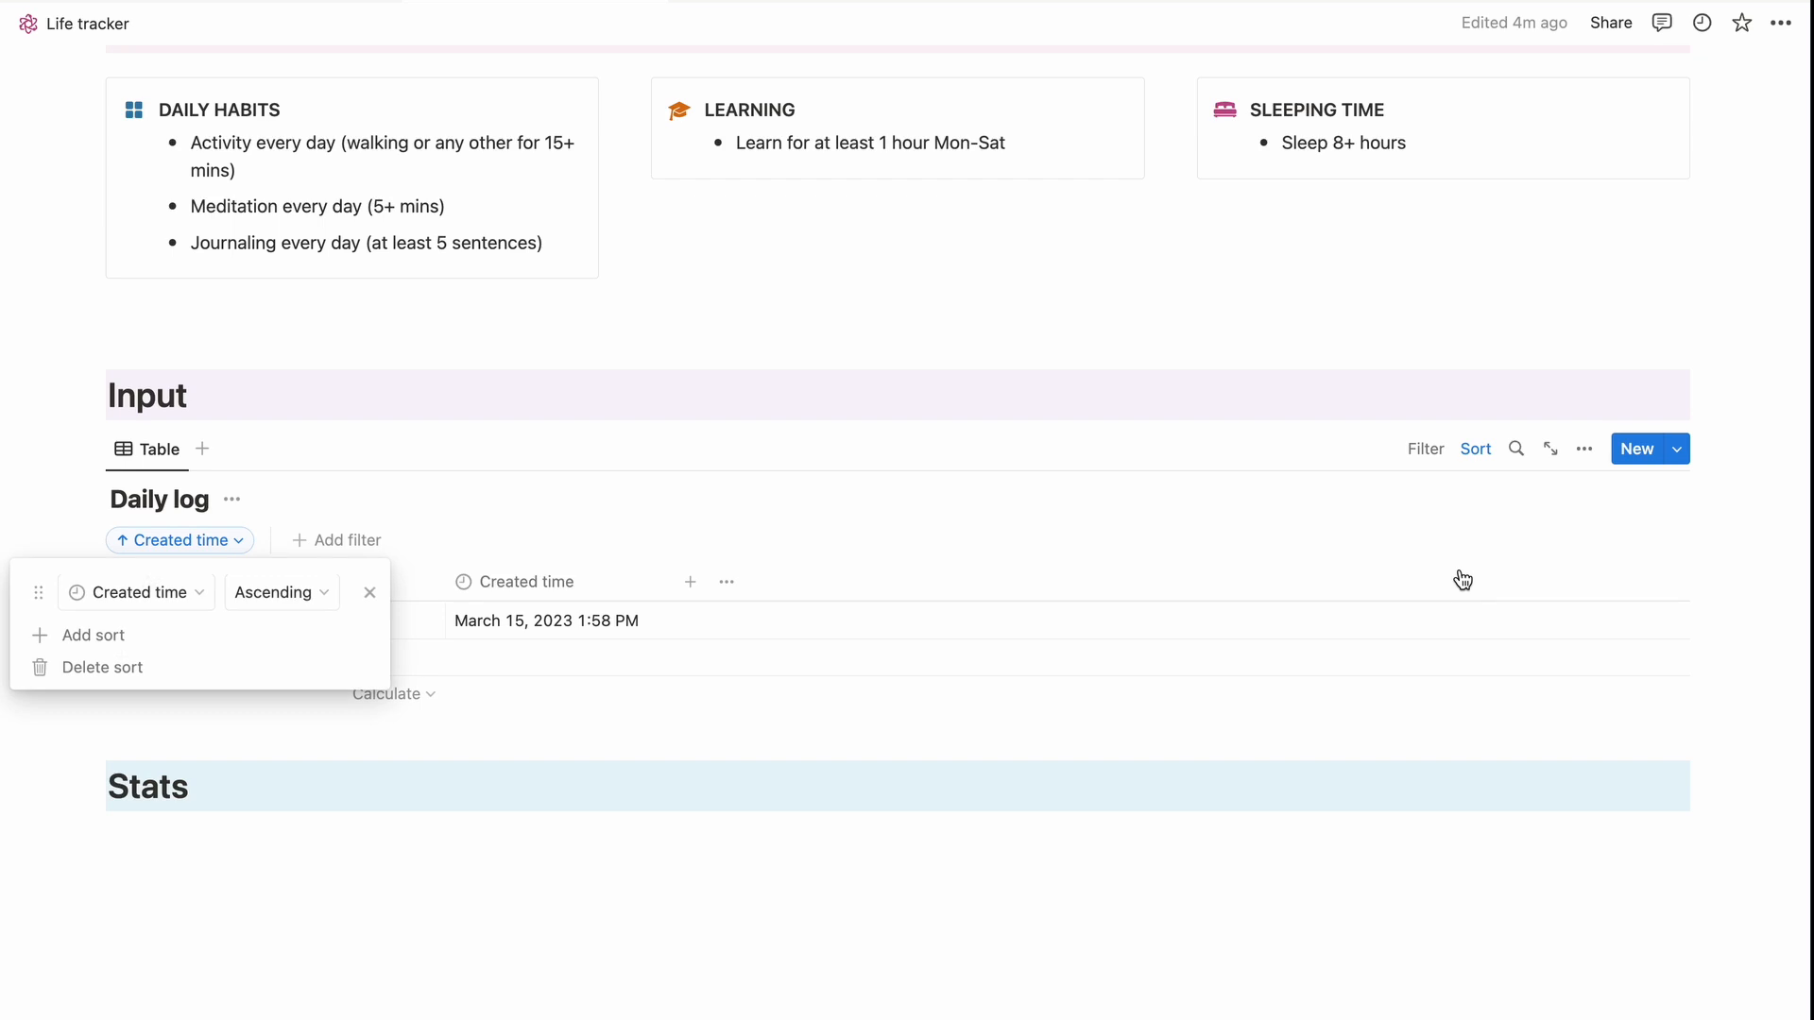
left_click(322, 595)
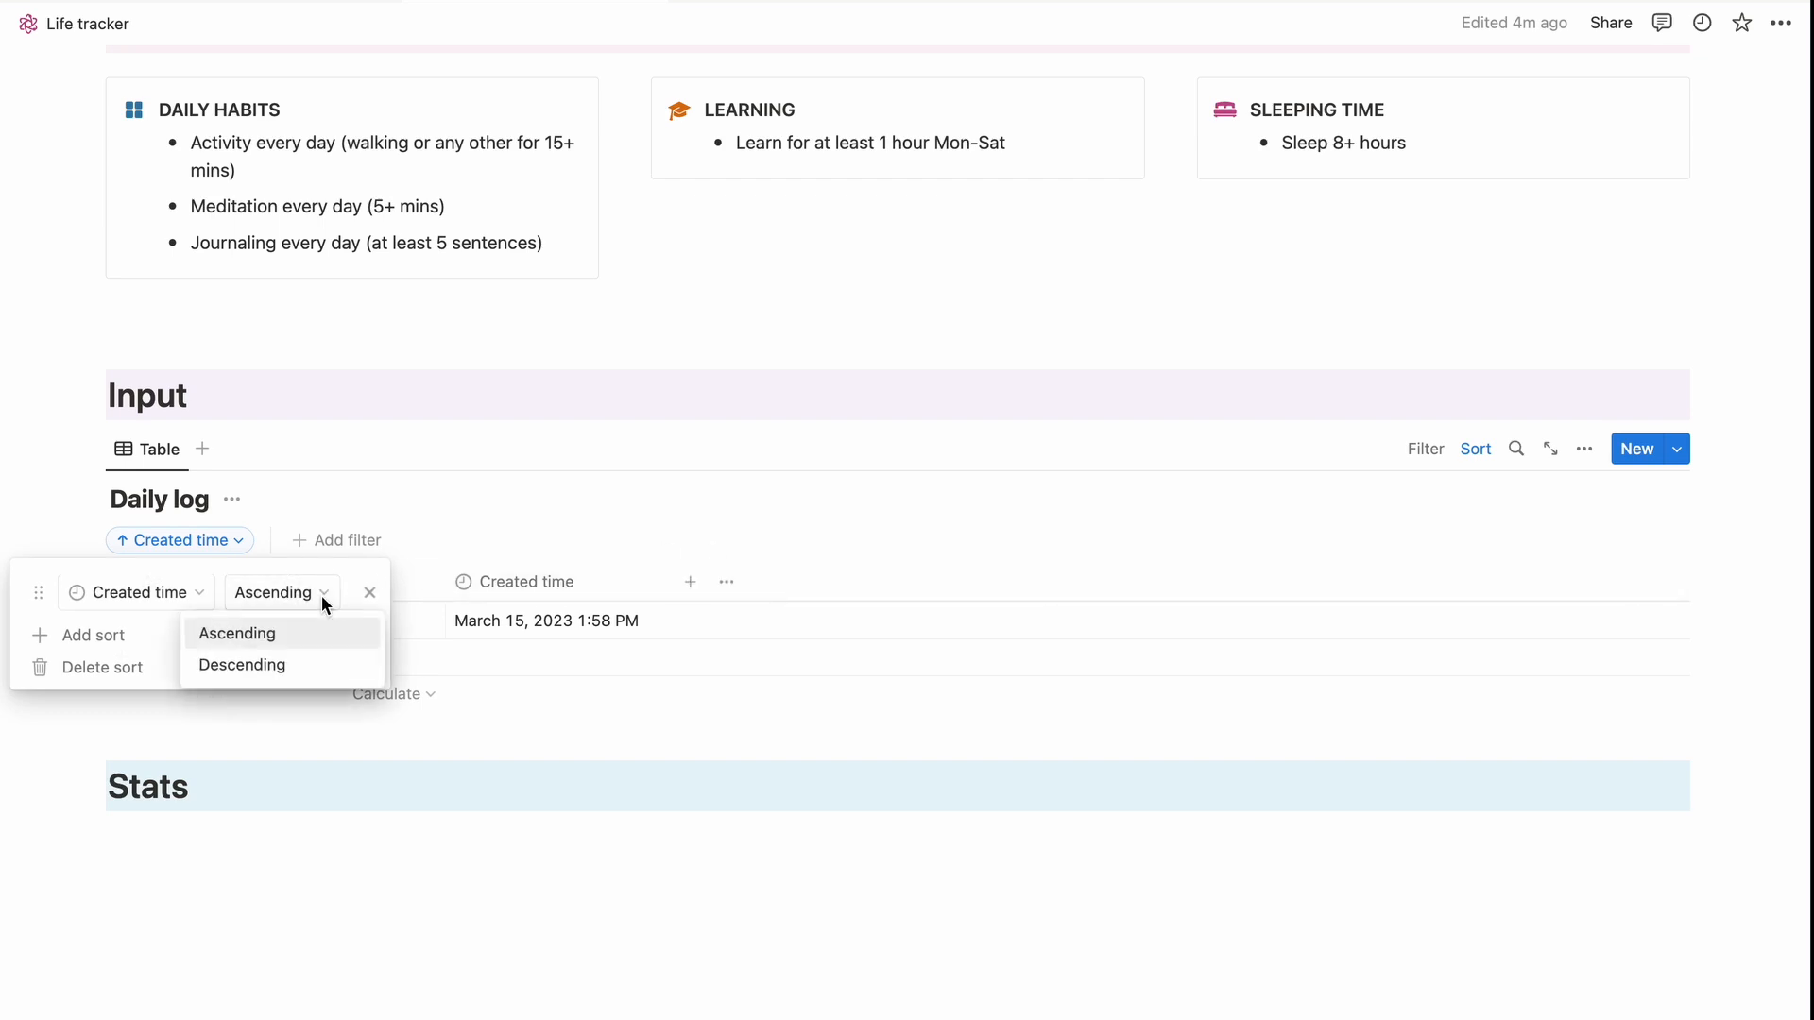
left_click(275, 667)
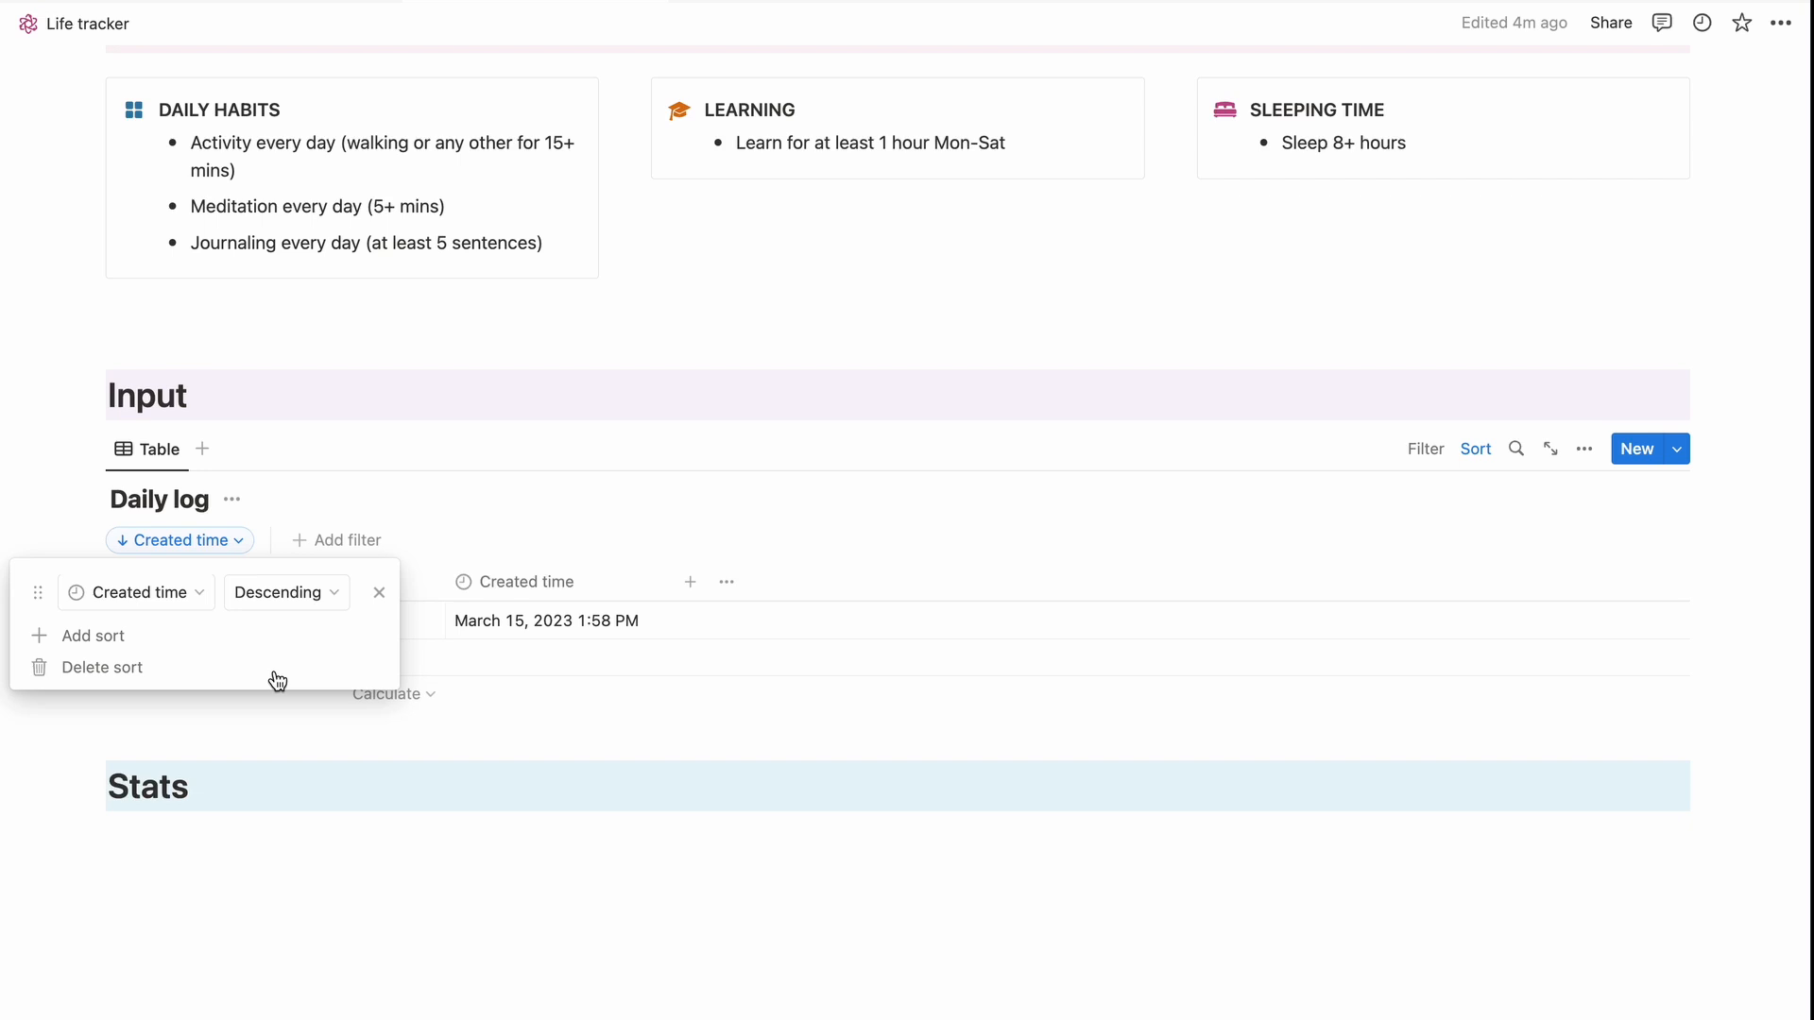
left_click(304, 598)
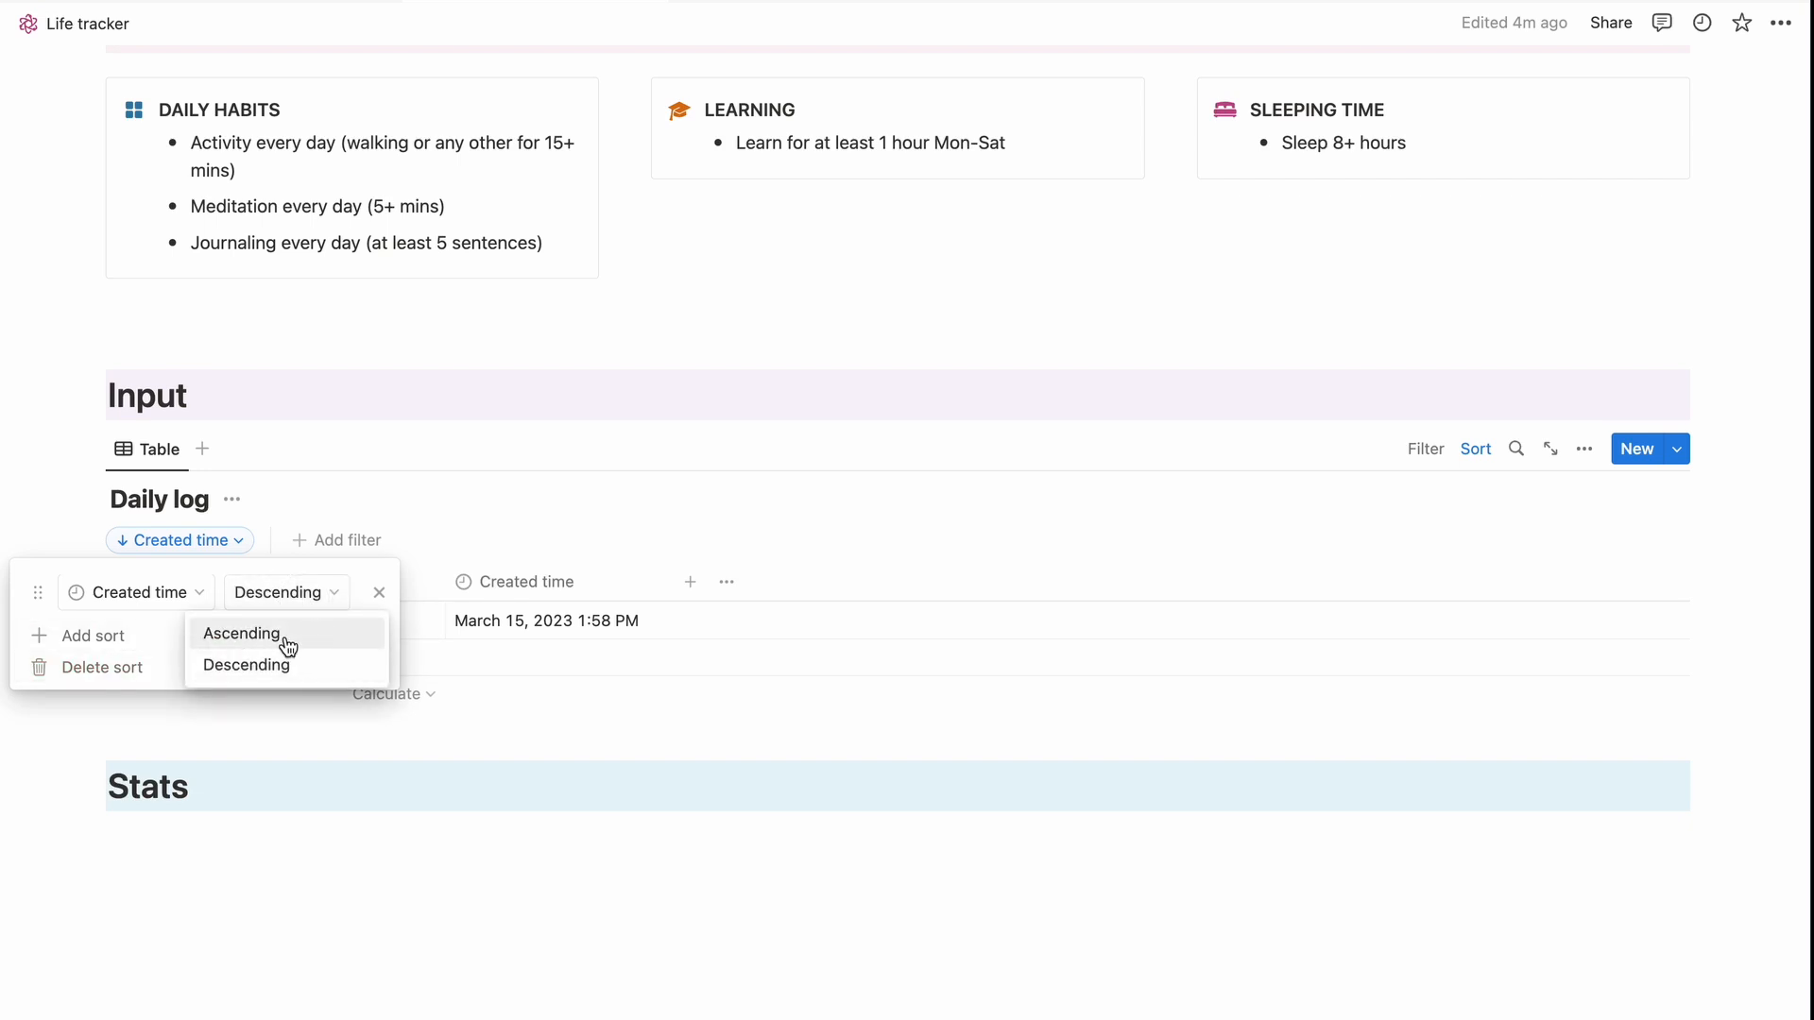
left_click(390, 506)
left_click(392, 506)
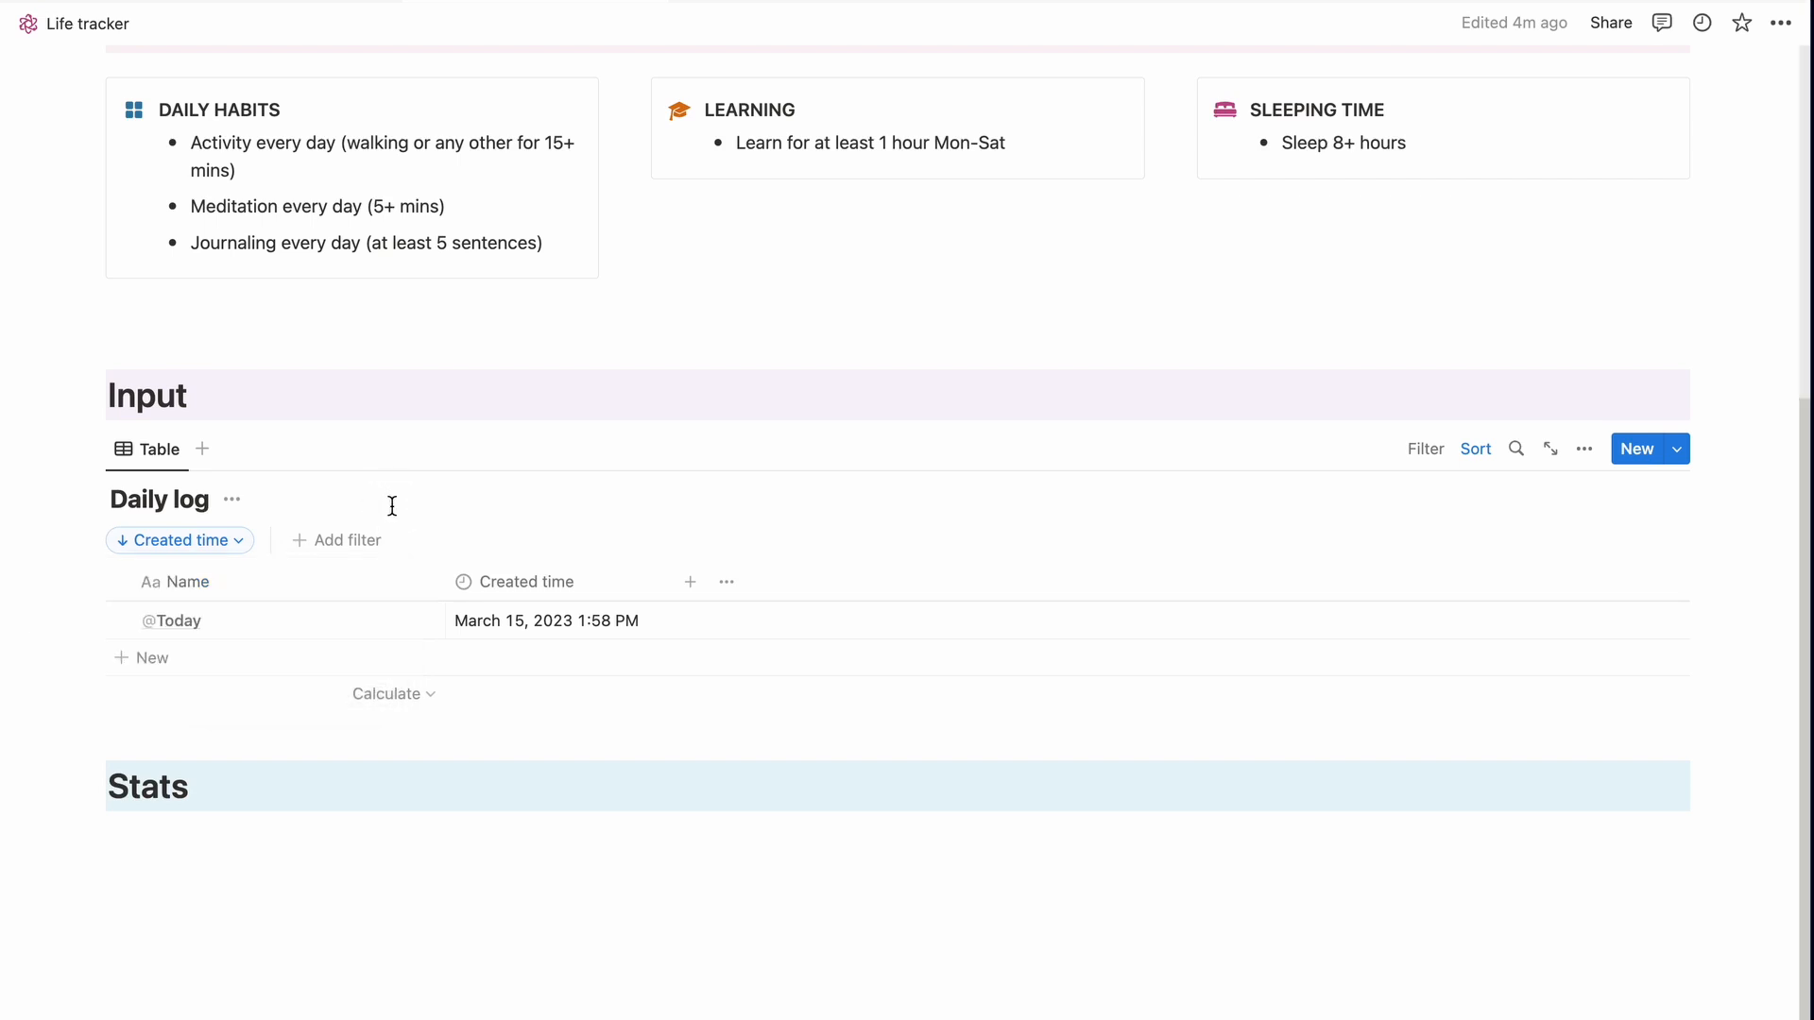